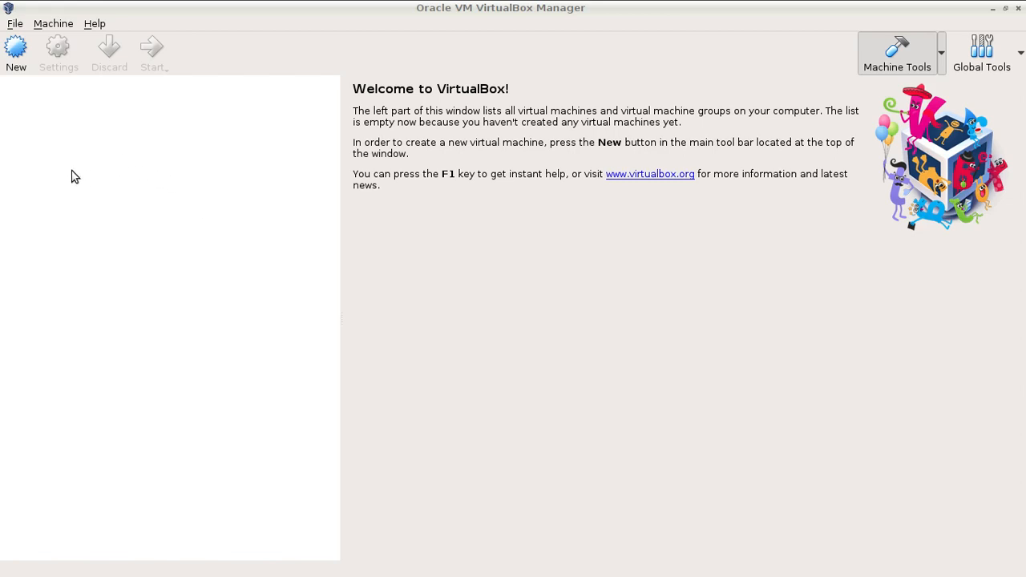
Start a new virtual machine named 'Debian 9', auto-detected as Linux / Debian (32-bit)
{"action": "left_click", "coordinate": [18, 61]}
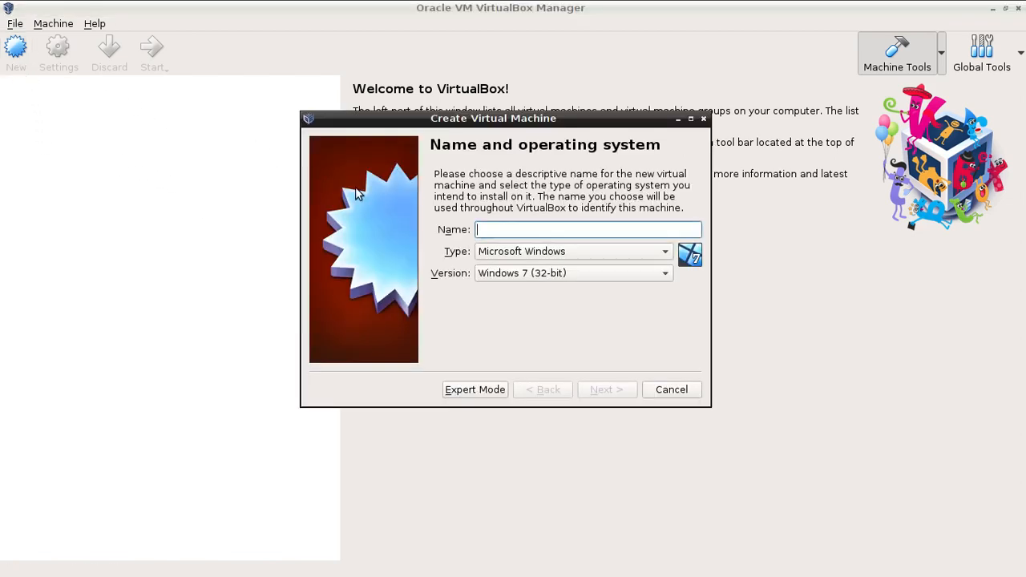
{"action": "type", "text": "Debian 9"}
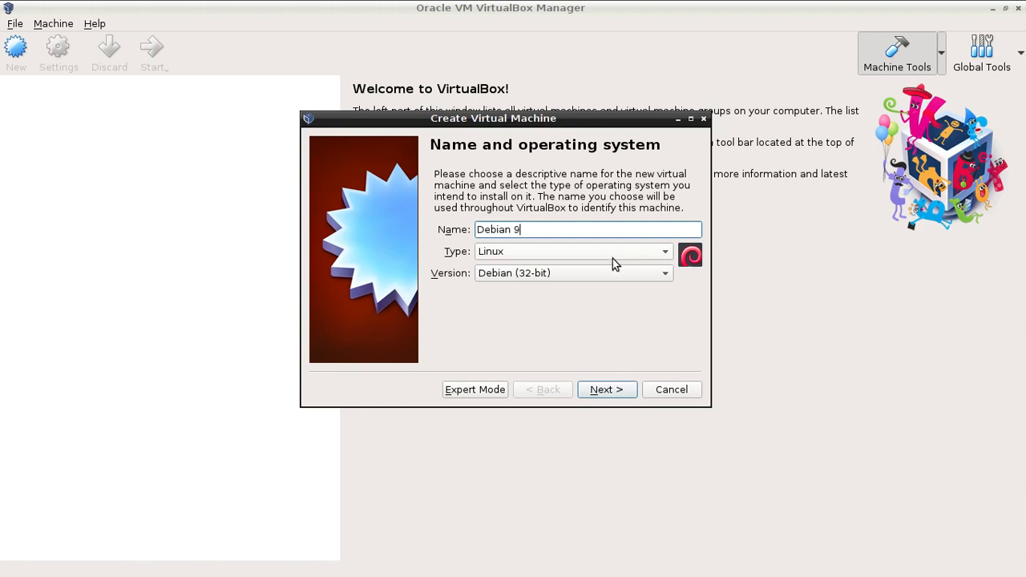
Change the OS version to Debian (64-bit) and advance to the 1024 MB memory size page
{"action": "left_click", "coordinate": [619, 389]}
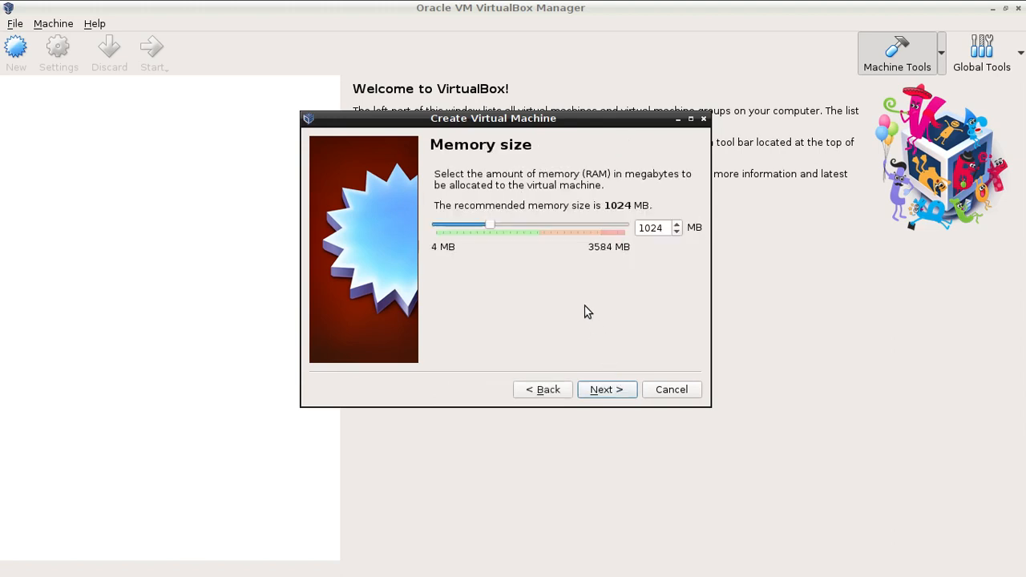
{"action": "left_click", "coordinate": [559, 385]}
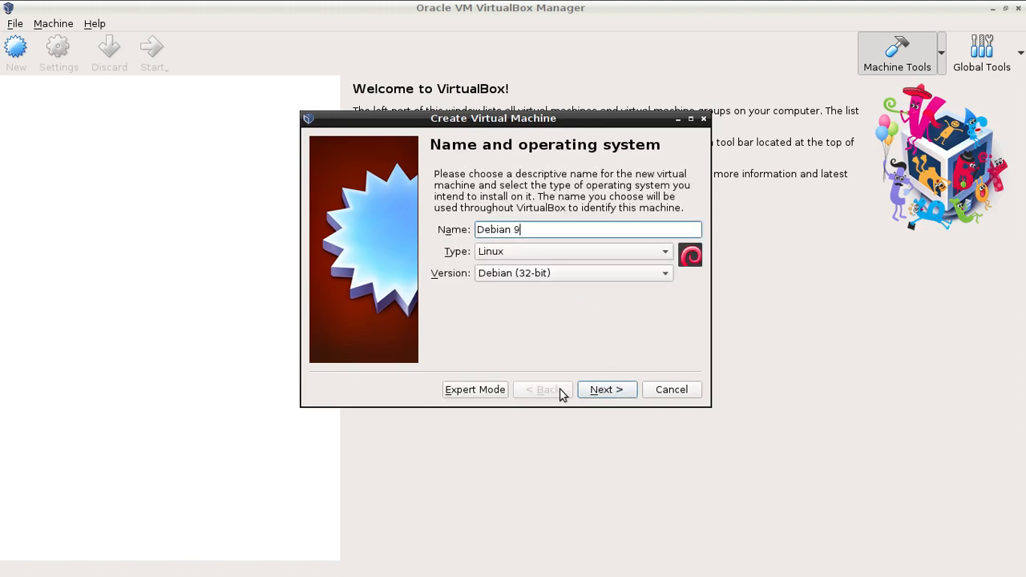
{"action": "left_click", "coordinate": [564, 278]}
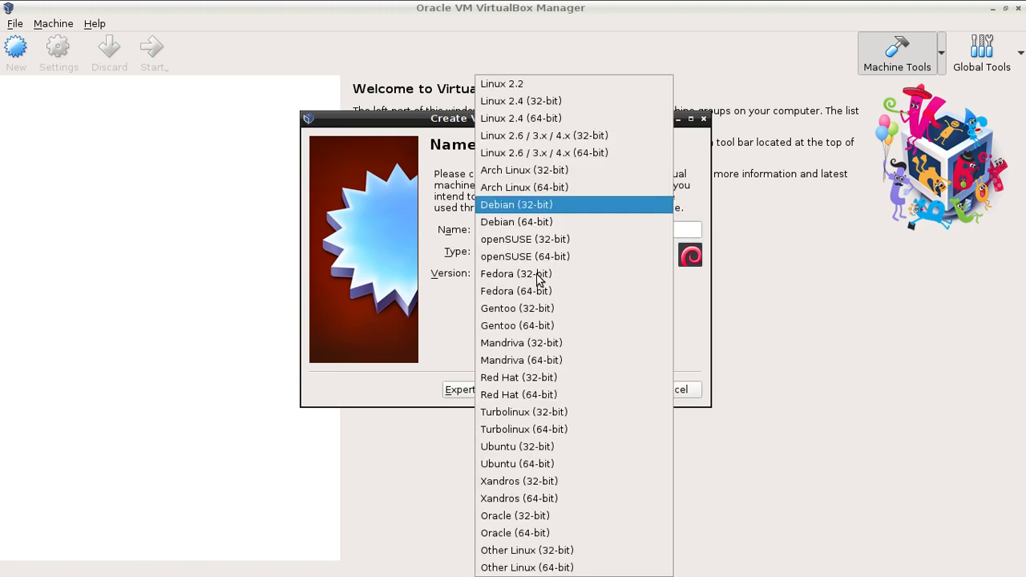
{"action": "left_click", "coordinate": [561, 222]}
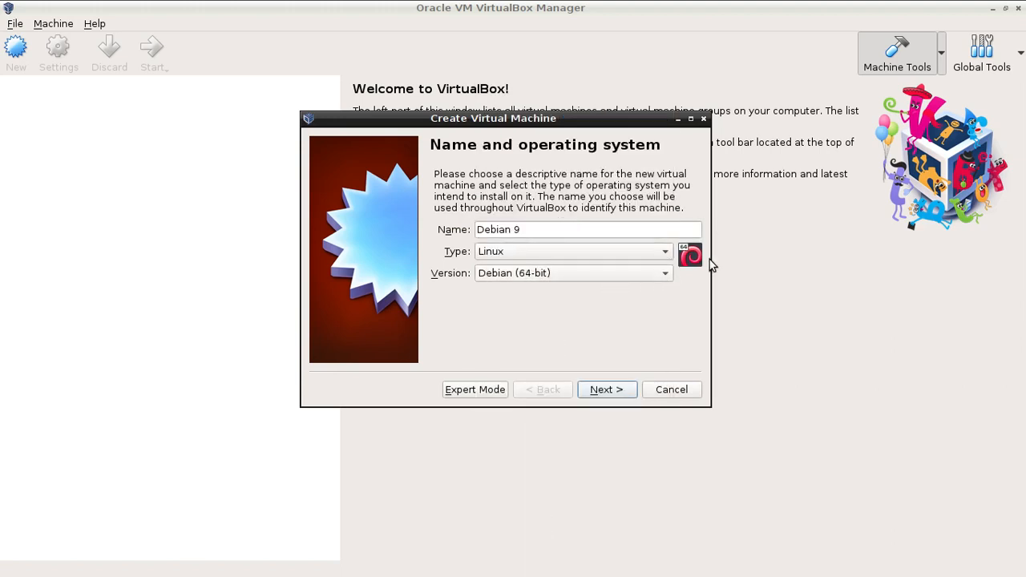
{"action": "left_click", "coordinate": [665, 278]}
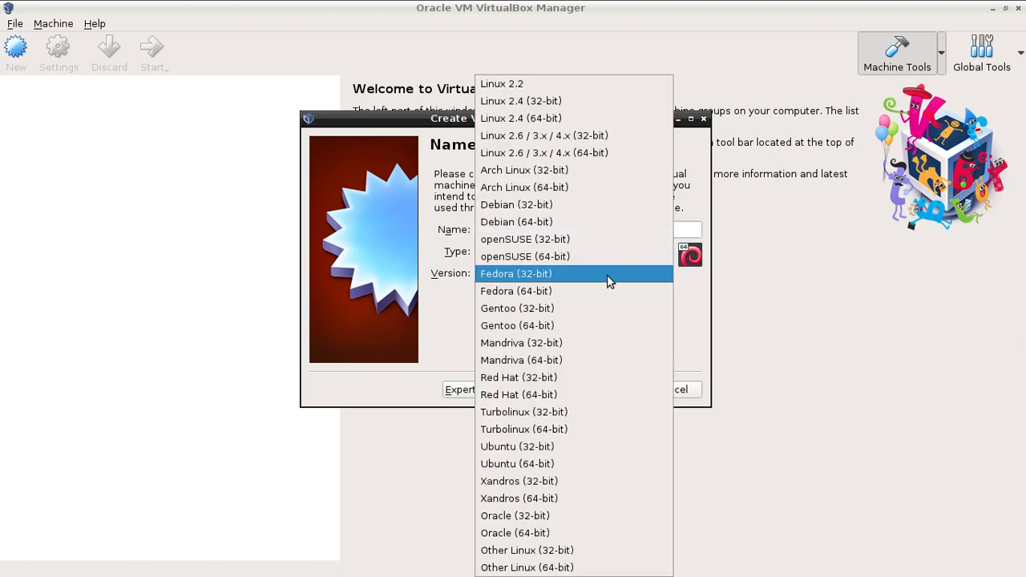
{"action": "left_click", "coordinate": [591, 205]}
{"action": "left_click", "coordinate": [601, 389]}
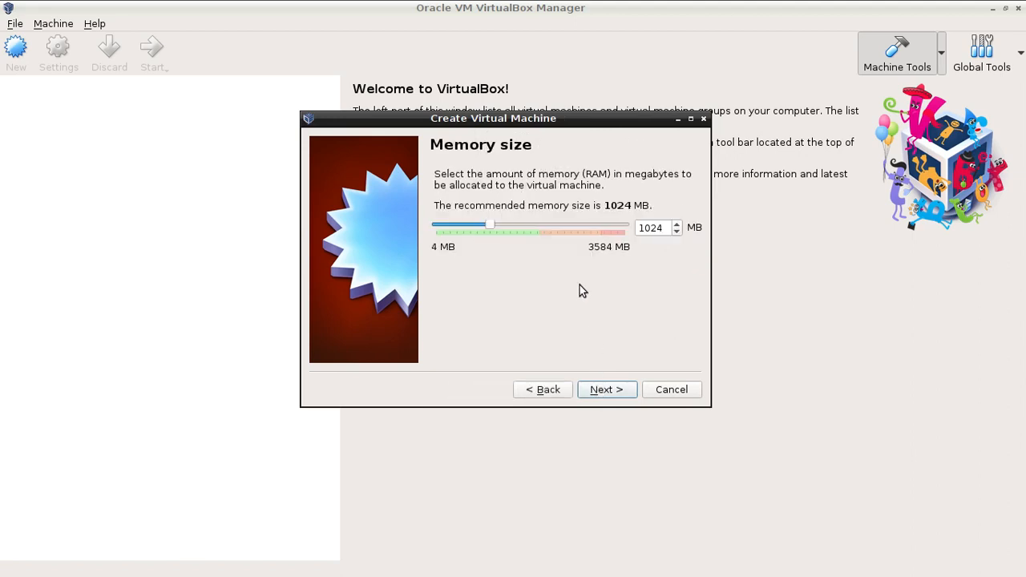
Lower the VM's memory from 1024 MB to 512 MB and continue to the hard disk page
{"action": "double_click", "coordinate": [658, 228]}
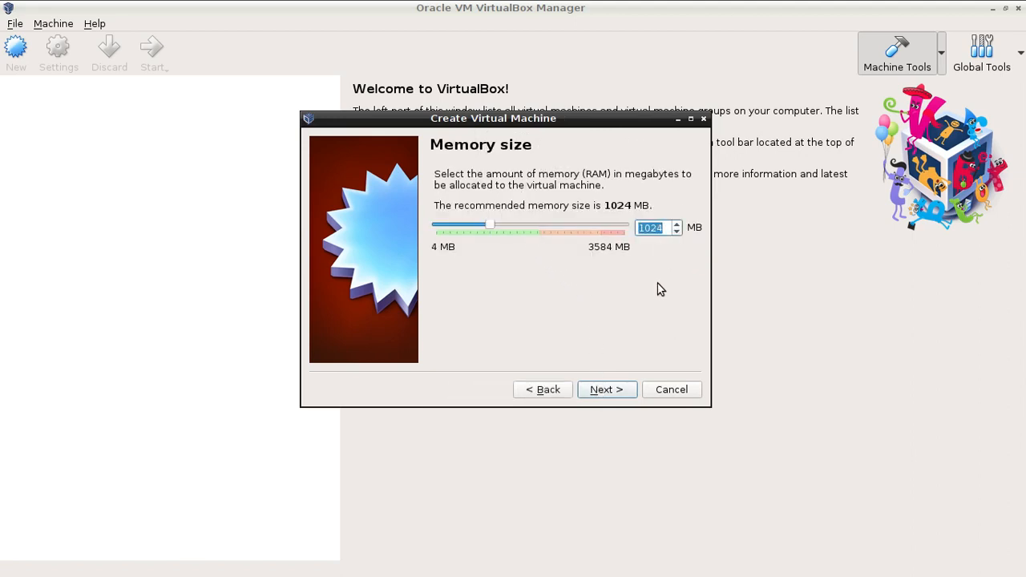
{"action": "type", "text": "512"}
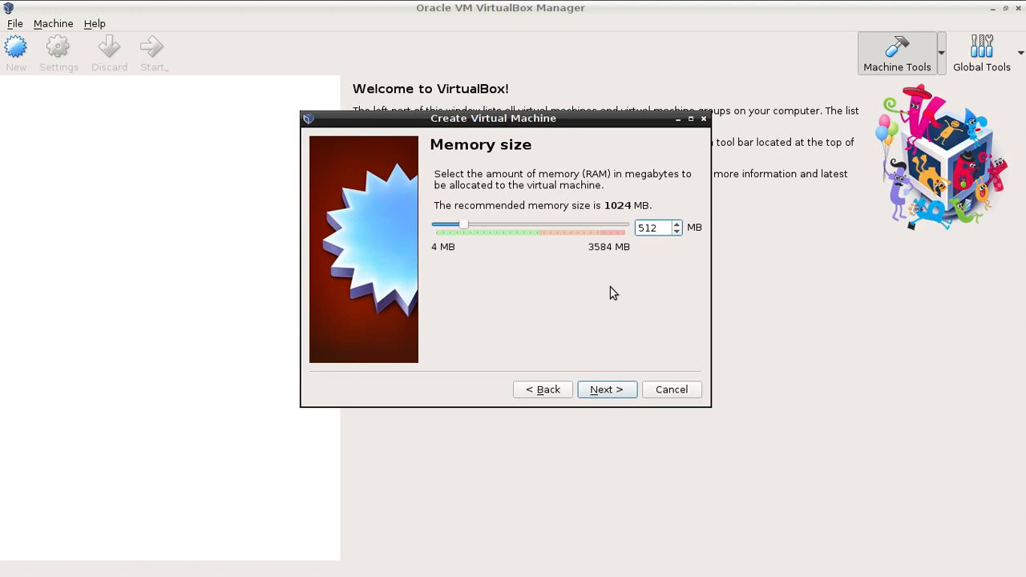
{"action": "left_click", "coordinate": [619, 395]}
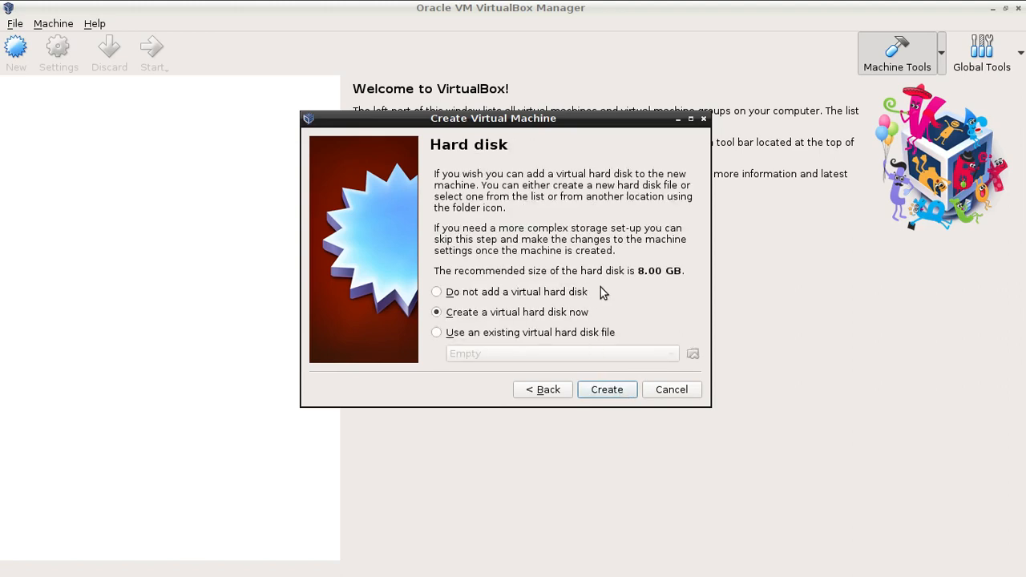
Begin creating a new virtual hard disk, keeping the VDI disk type
{"action": "left_click", "coordinate": [602, 392]}
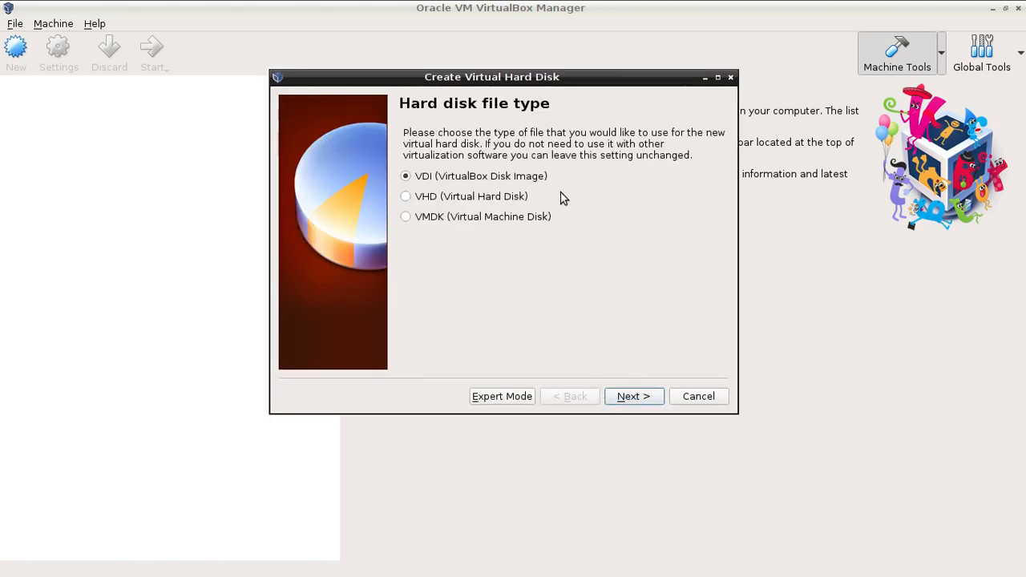
{"action": "left_click", "coordinate": [631, 396]}
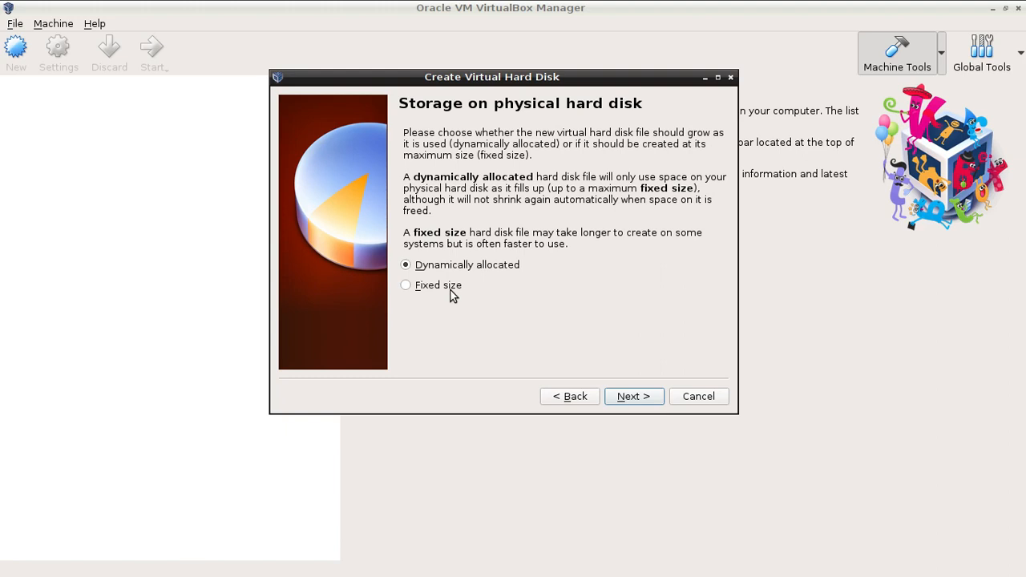
Size the dynamically allocated disk at 20.00 GB instead of 8.00 GB and create the machine
{"action": "left_click", "coordinate": [635, 397]}
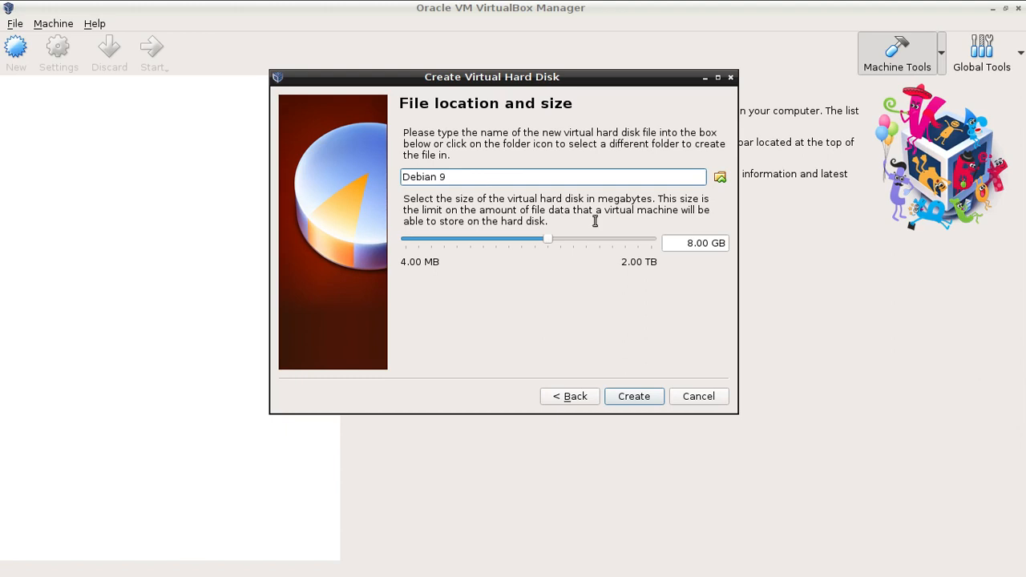
{"action": "left_click", "coordinate": [696, 244]}
{"action": "key", "text": "BackSpace"}
{"action": "type", "text": "20"}
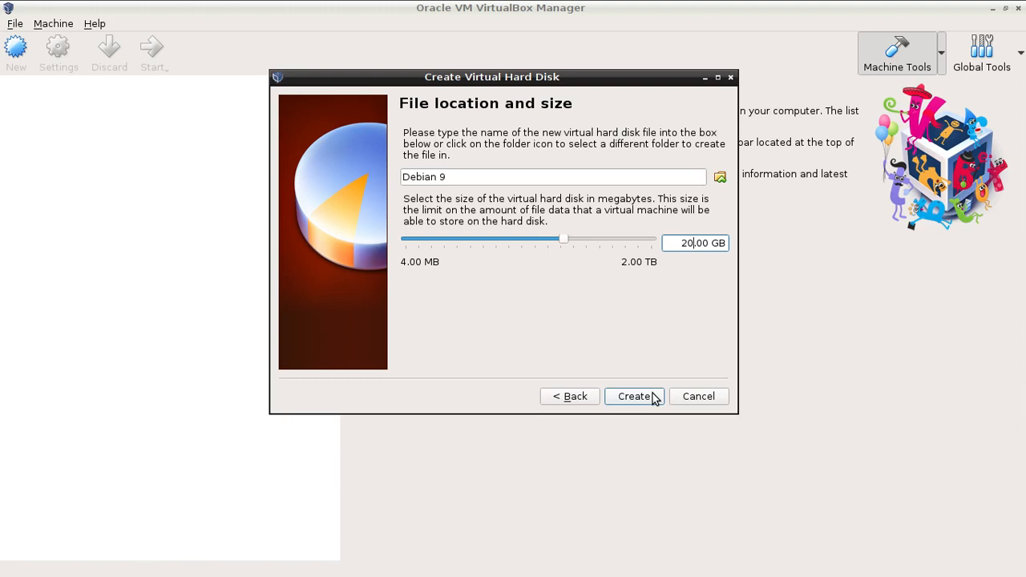
{"action": "left_click", "coordinate": [634, 396]}
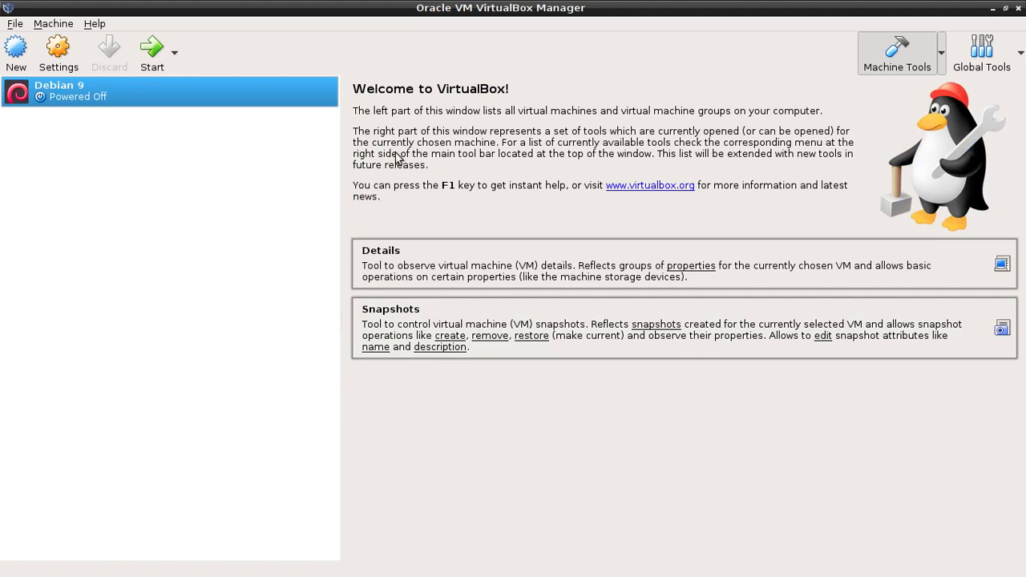
In Debian 9's General > Advanced settings, set Shared Clipboard to Bidirectional, leaving Drag'n'Drop Disabled
{"action": "right_click", "coordinate": [112, 89]}
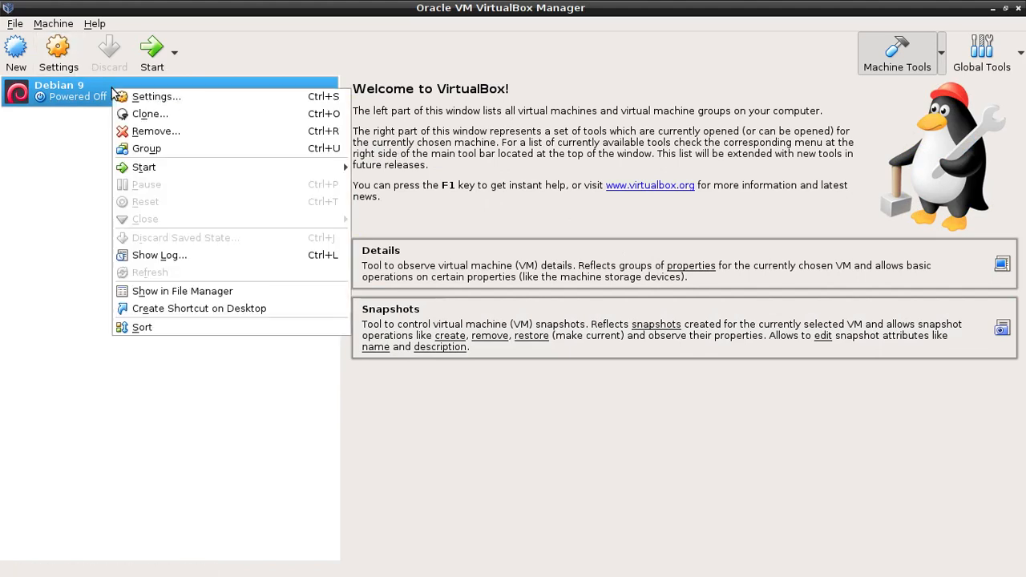
{"action": "left_click", "coordinate": [284, 99]}
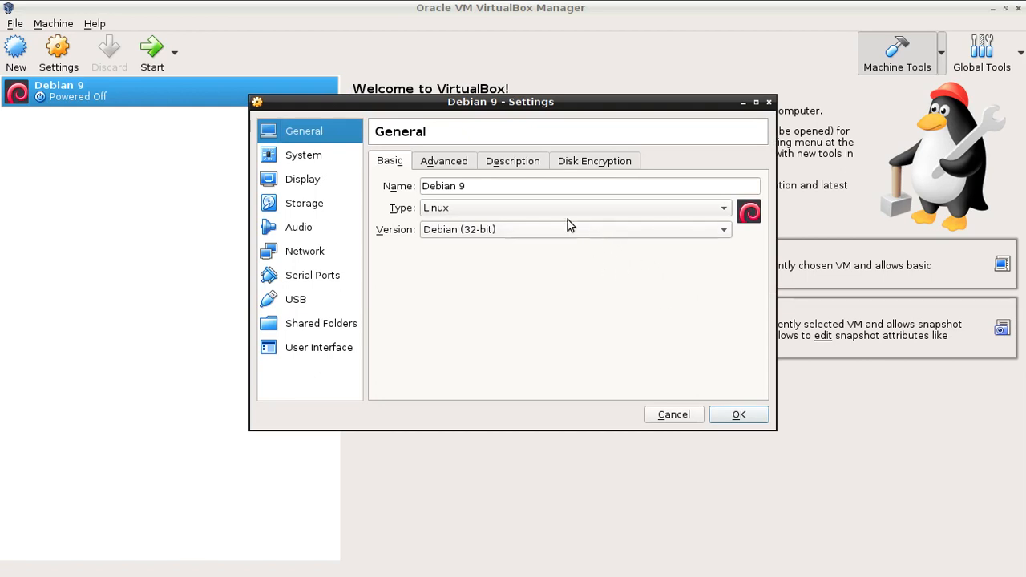
{"action": "left_click", "coordinate": [451, 165]}
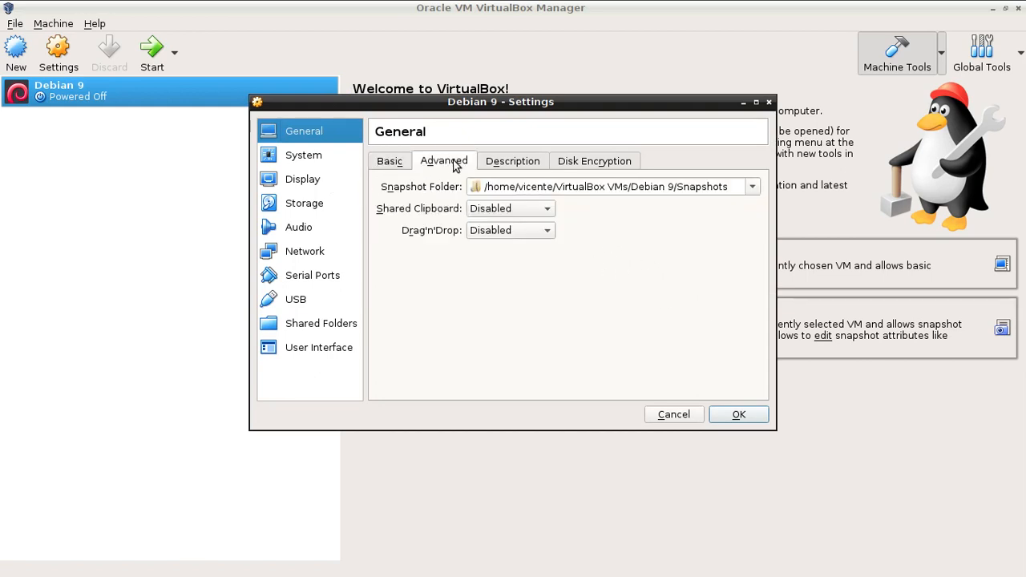
{"action": "left_click", "coordinate": [510, 169]}
{"action": "left_click", "coordinate": [444, 163]}
{"action": "left_click", "coordinate": [537, 231]}
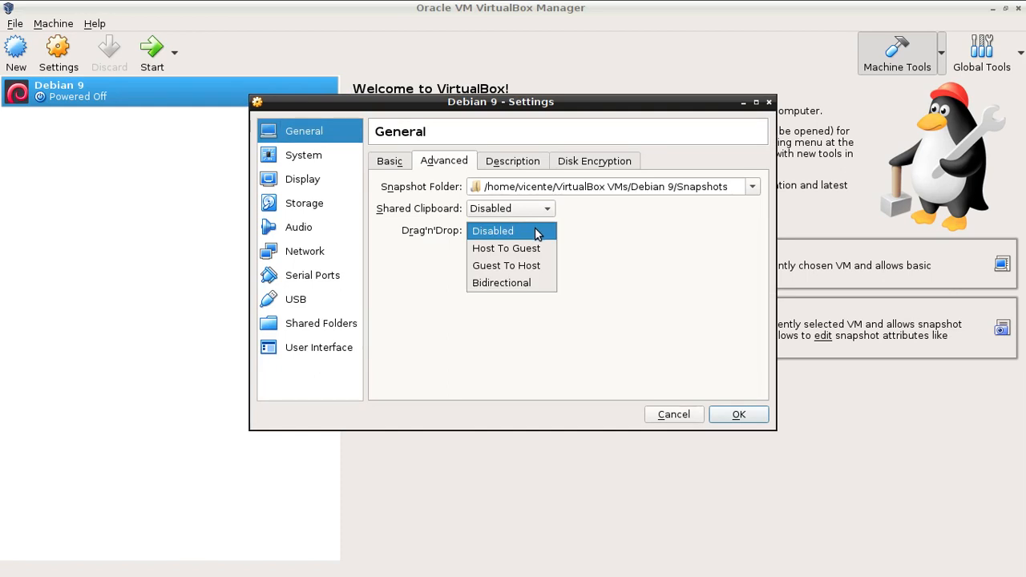
{"action": "left_click", "coordinate": [537, 230]}
{"action": "left_click", "coordinate": [538, 210]}
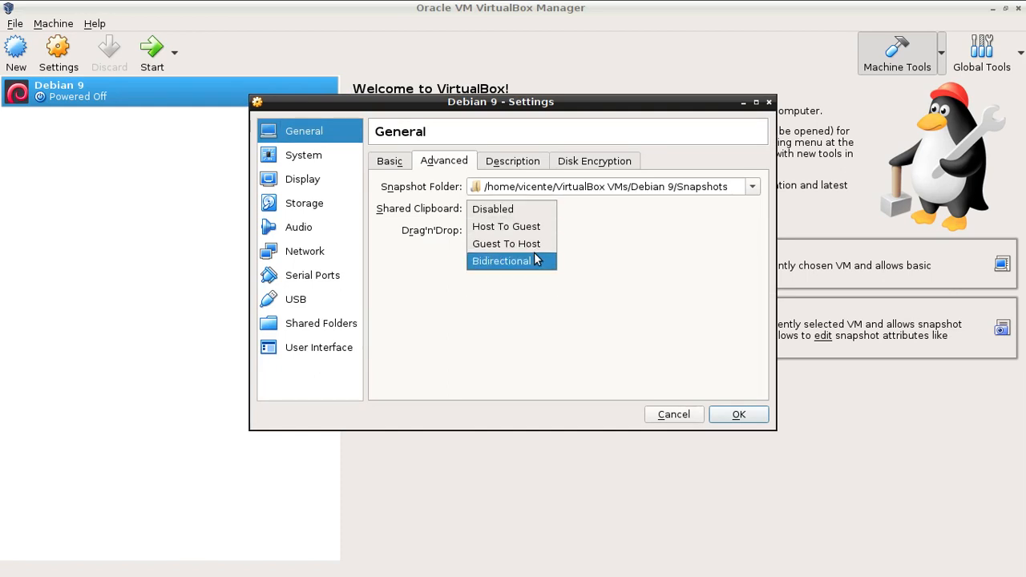
{"action": "left_click", "coordinate": [529, 262]}
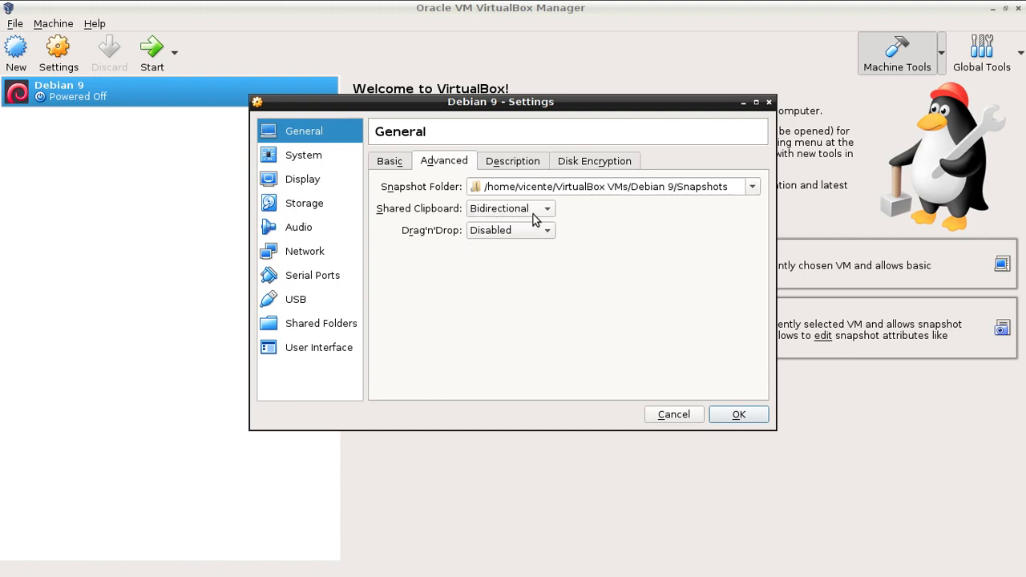
Look over the Description and Disk Encryption tabs, then the System page's 512 MB memory
{"action": "left_click", "coordinate": [532, 165]}
{"action": "left_click", "coordinate": [593, 165]}
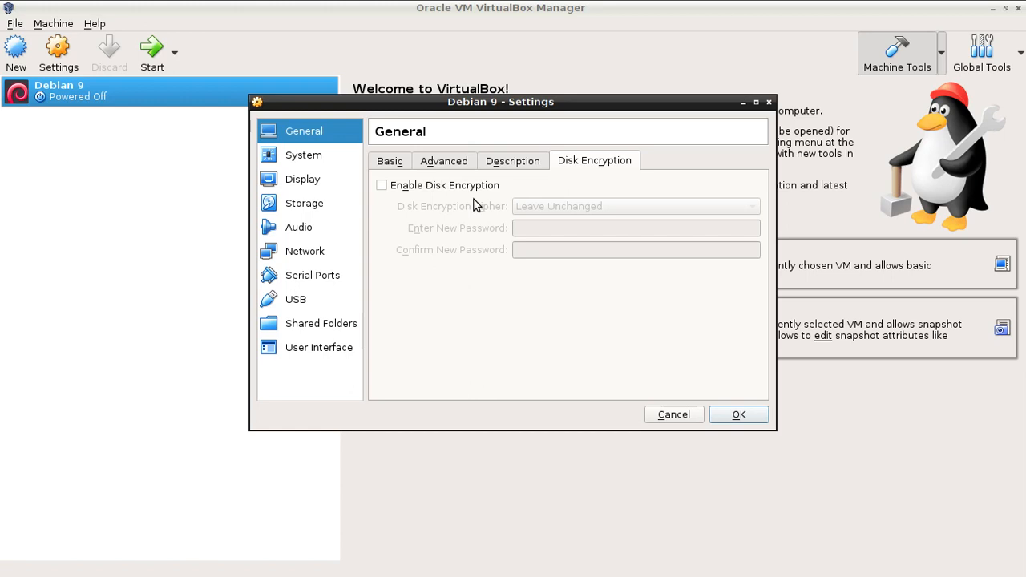
{"action": "left_click", "coordinate": [321, 157]}
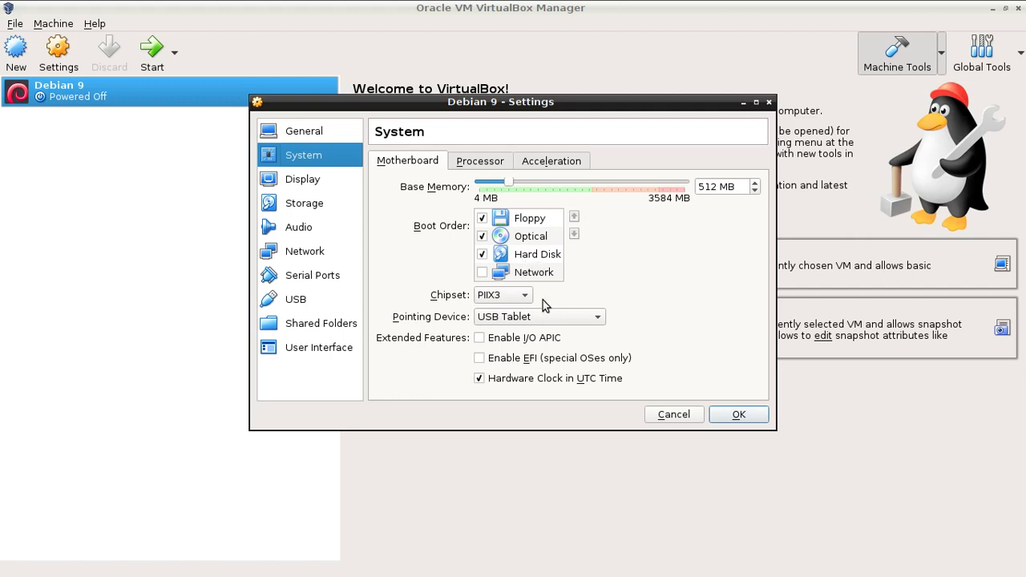
Remove Floppy from the boot order and review the Processor and Acceleration settings
{"action": "left_click", "coordinate": [483, 218]}
{"action": "left_click", "coordinate": [481, 218]}
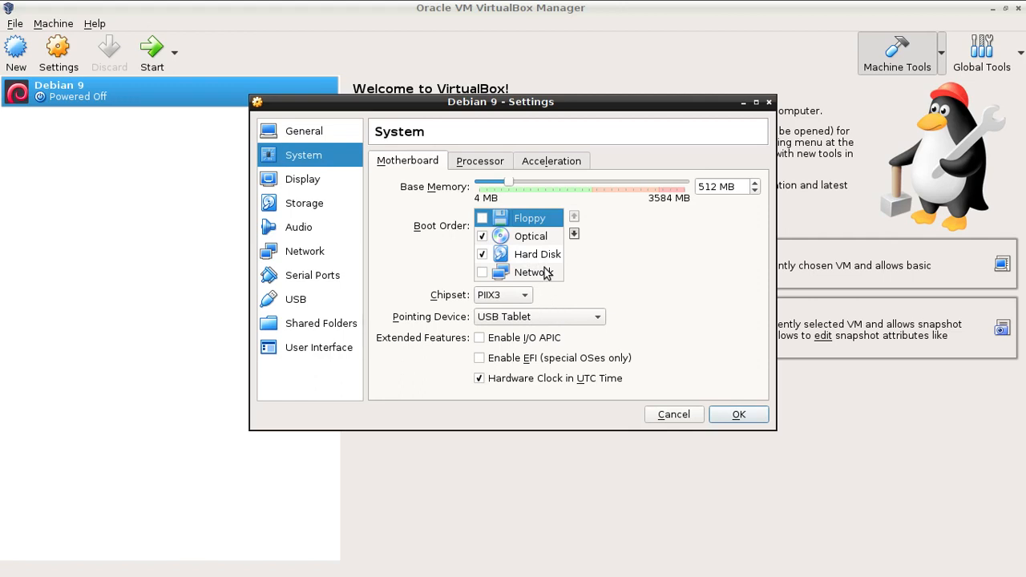
{"action": "left_click", "coordinate": [481, 164]}
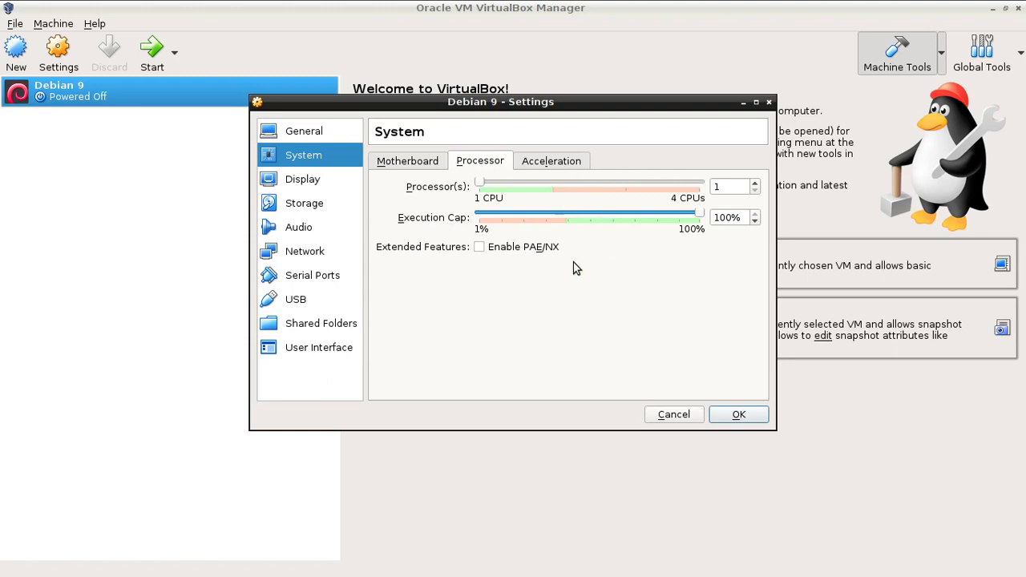
{"action": "left_click", "coordinate": [553, 162]}
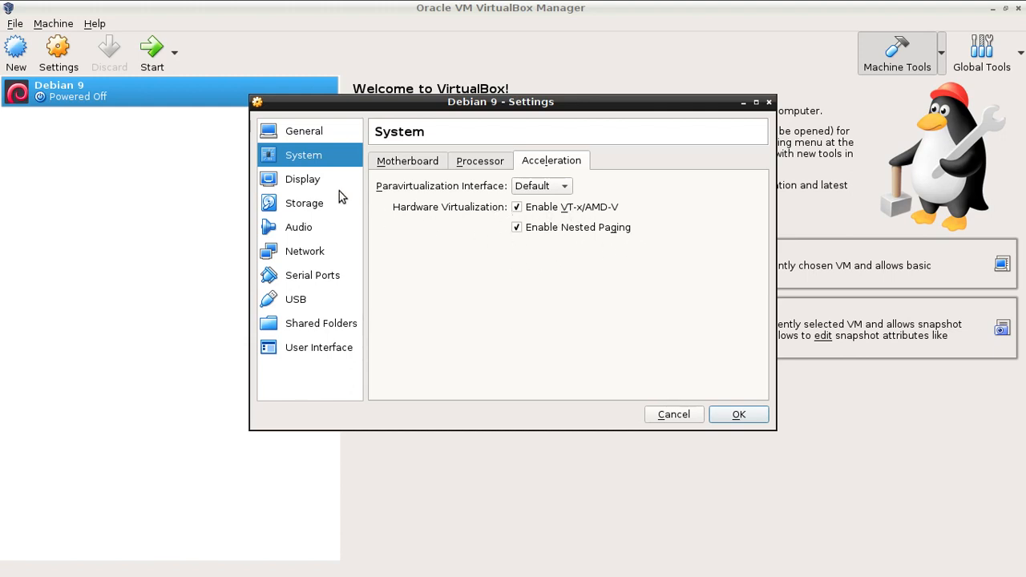
{"action": "left_click", "coordinate": [304, 180]}
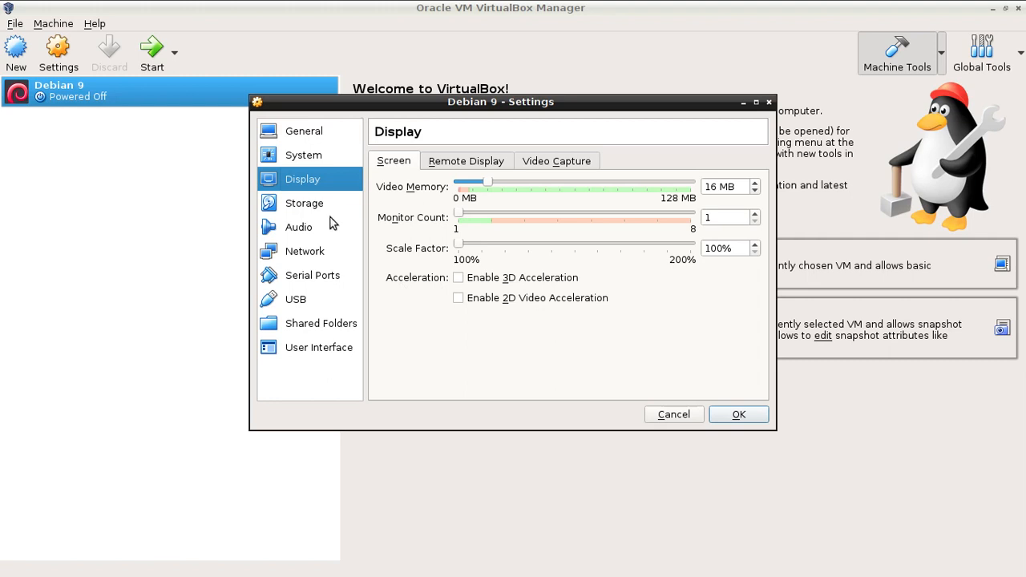
Attach network Adapter 1 as a Bridged Adapter on host interface enp0s25
{"action": "left_click", "coordinate": [305, 253]}
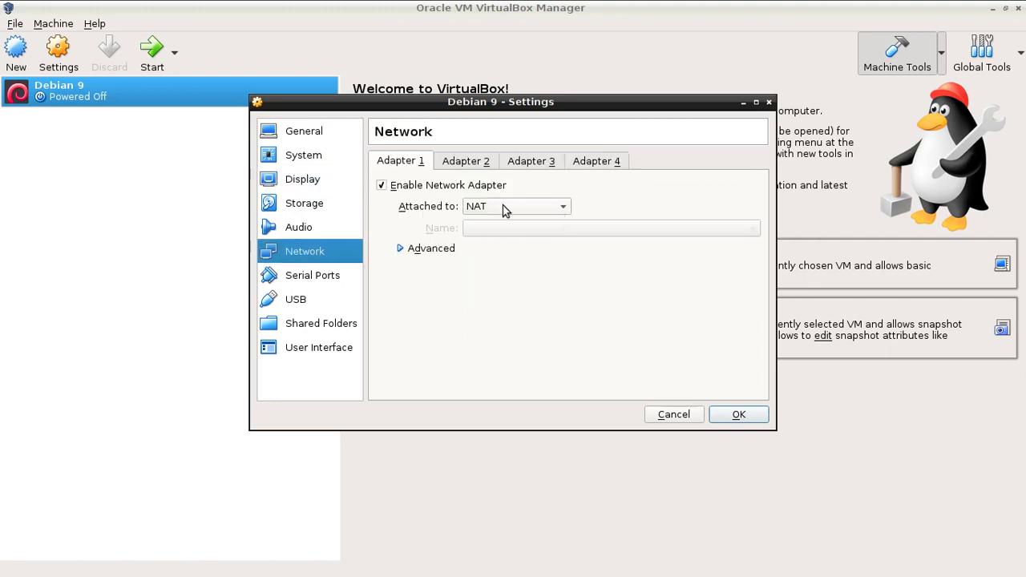
{"action": "left_click", "coordinate": [400, 249]}
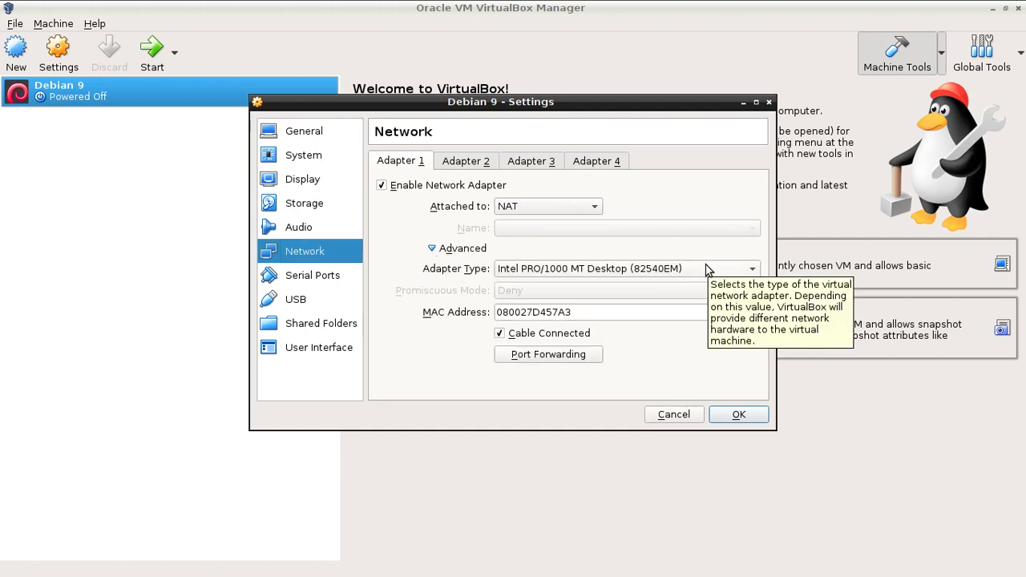
{"action": "left_click", "coordinate": [590, 208]}
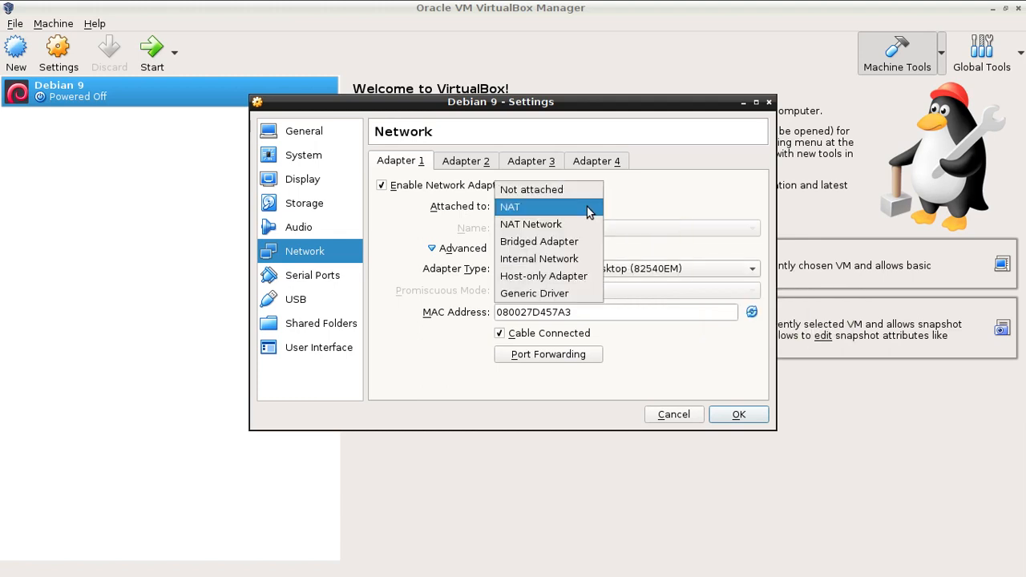
{"action": "left_click", "coordinate": [582, 241]}
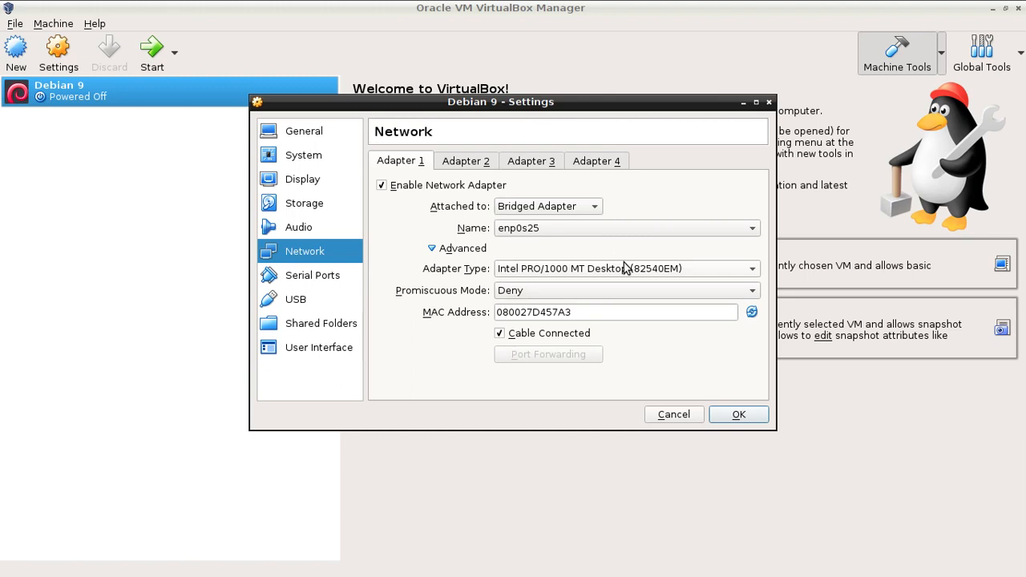
{"action": "left_click", "coordinate": [564, 229]}
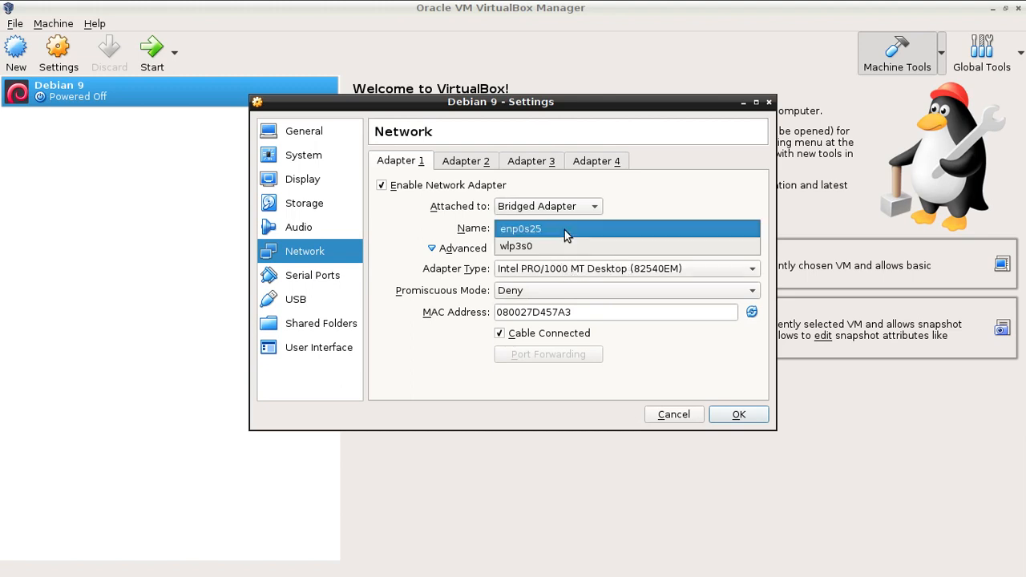
{"action": "left_click", "coordinate": [564, 229]}
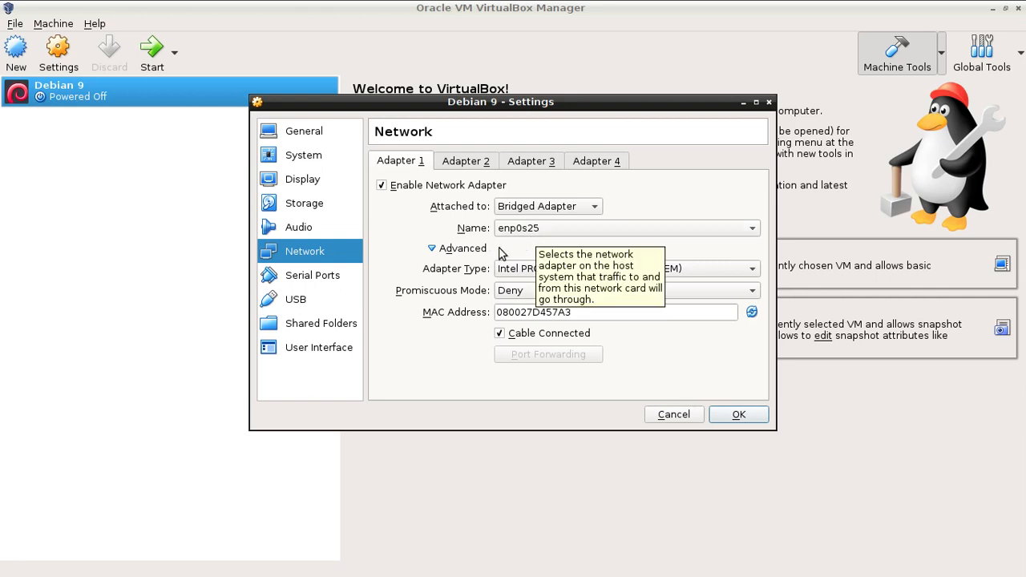
{"action": "left_click", "coordinate": [556, 228]}
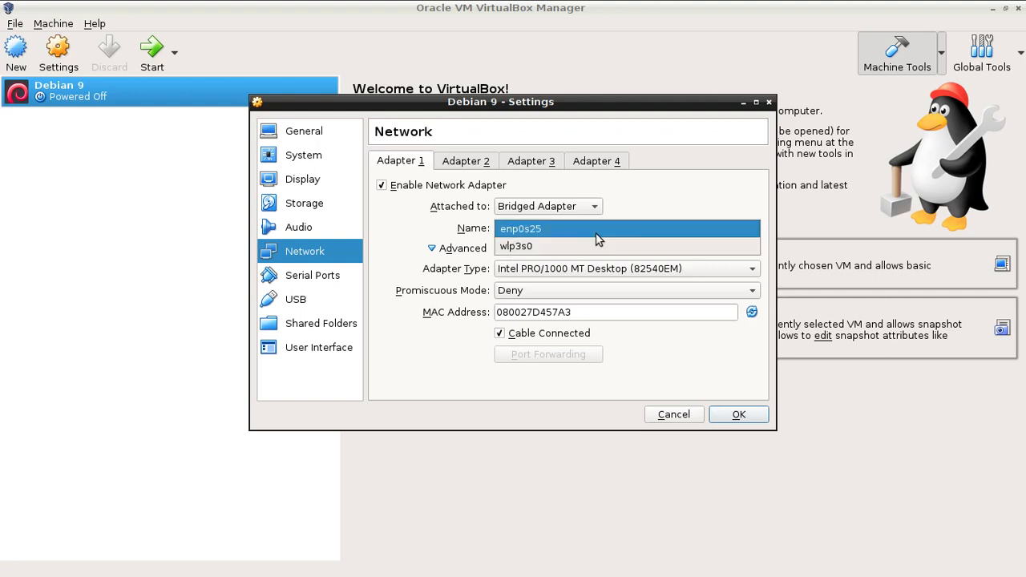
{"action": "left_click", "coordinate": [646, 215]}
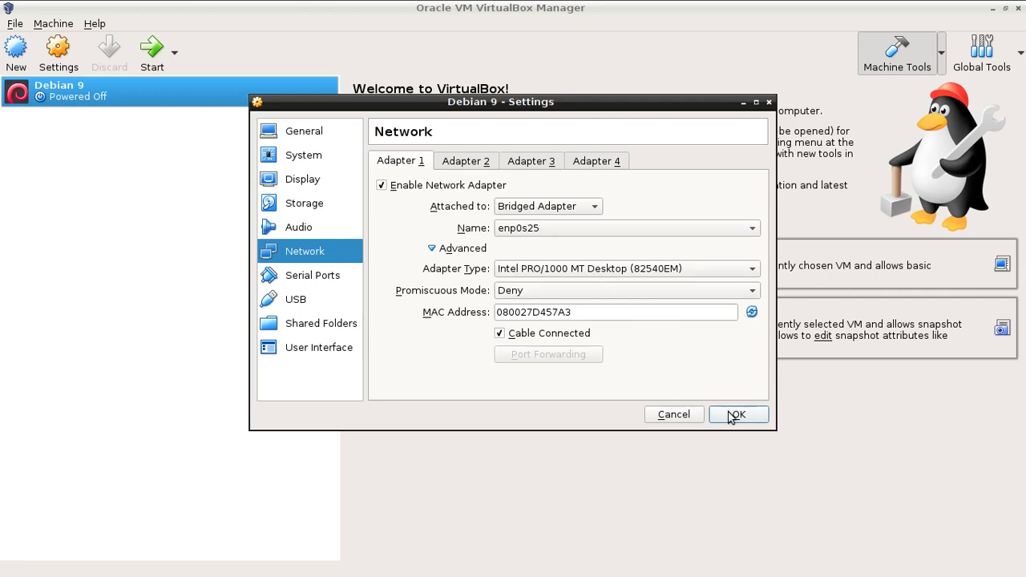
{"action": "left_click", "coordinate": [301, 205]}
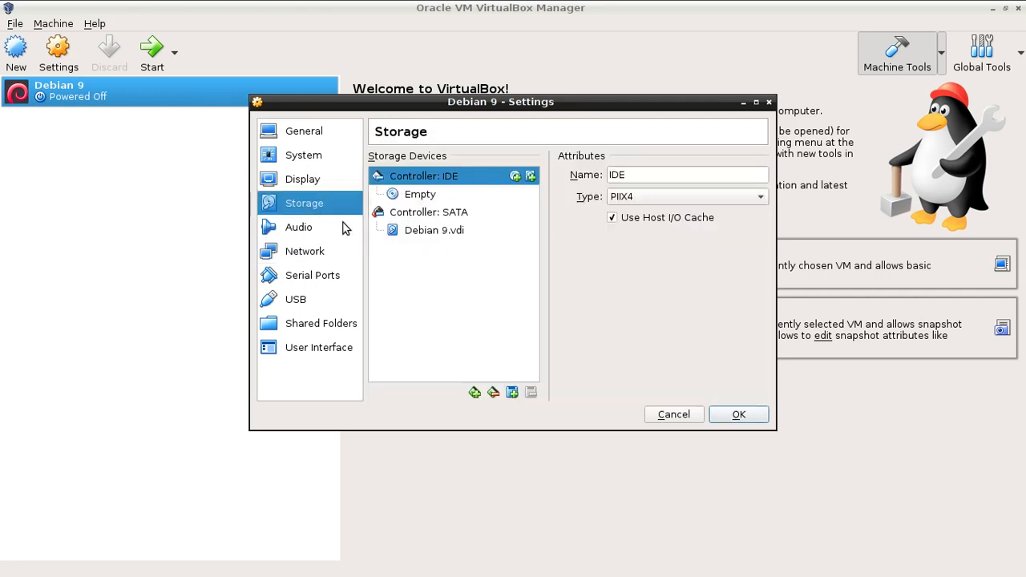
Load the debian-9.5.0-i386 DVD image into the IDE optical drive, verify boot order, and save
{"action": "left_click", "coordinate": [429, 200]}
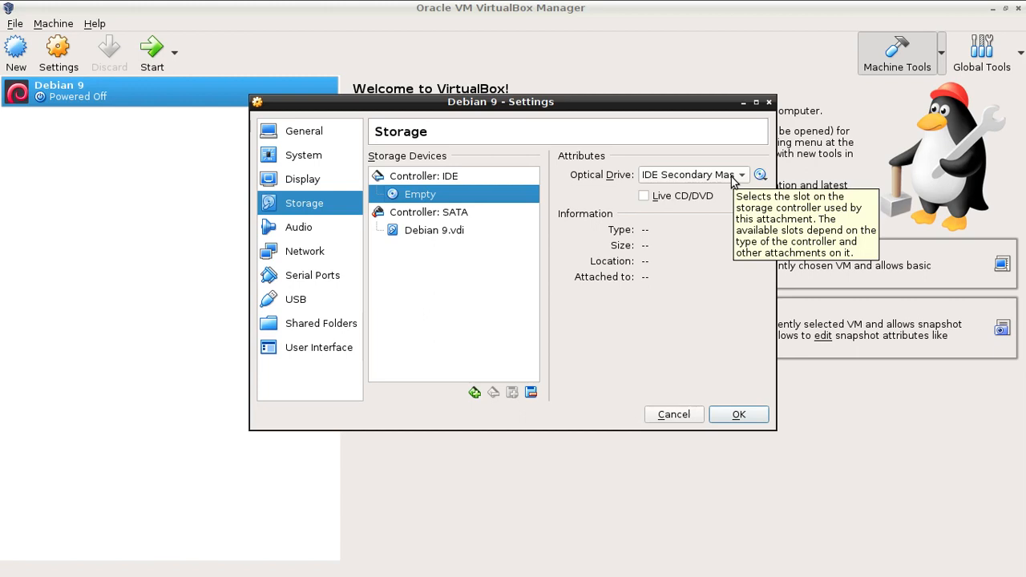
{"action": "left_click", "coordinate": [760, 175]}
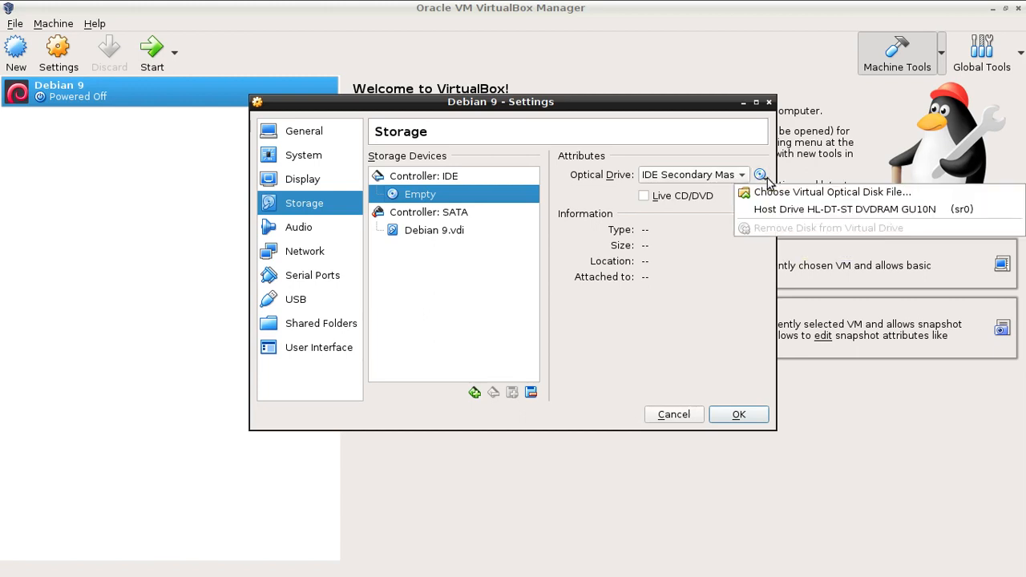
{"action": "left_click", "coordinate": [776, 193]}
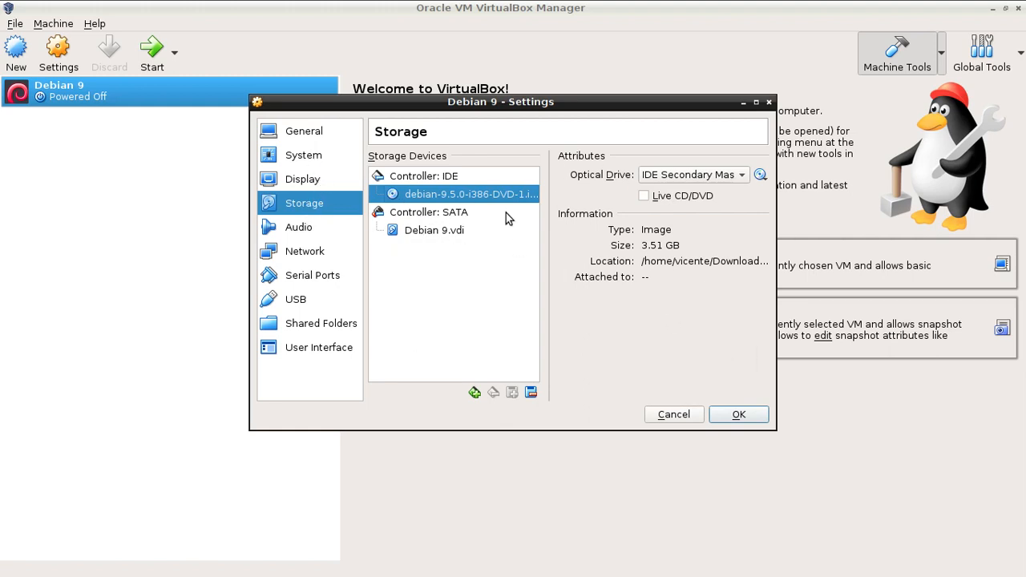
{"action": "left_click", "coordinate": [304, 157]}
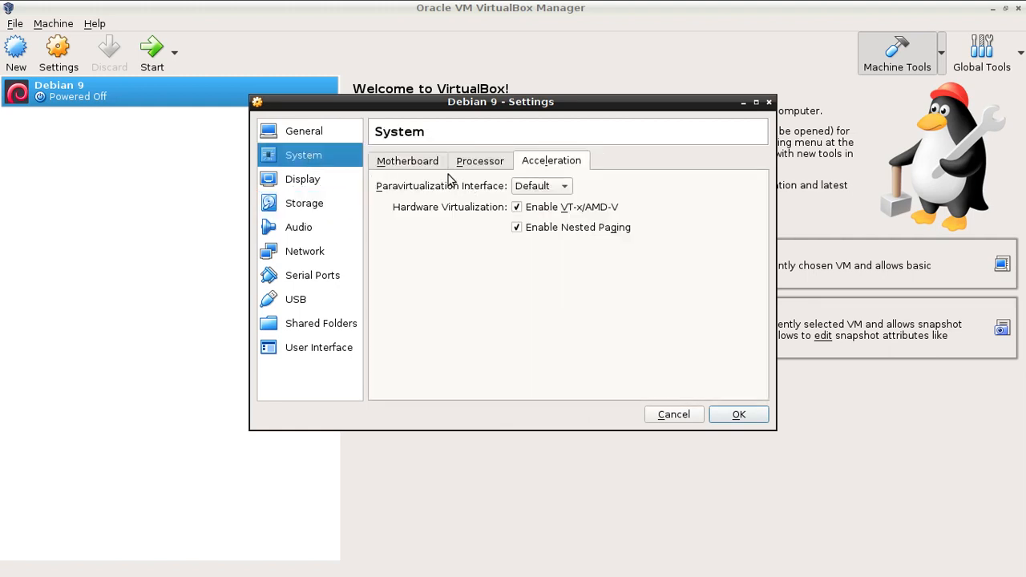
{"action": "left_click", "coordinate": [413, 163]}
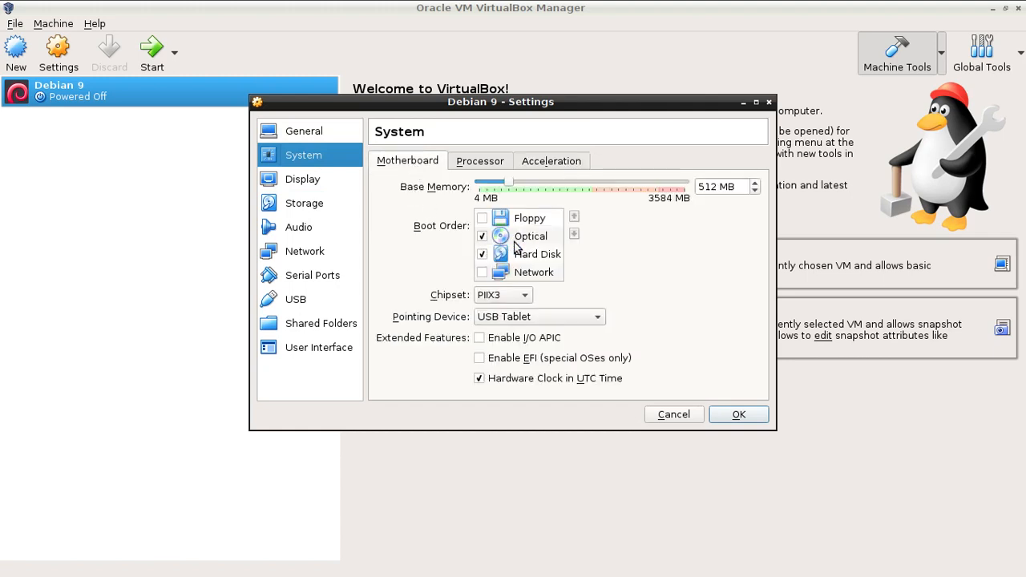
{"action": "left_click", "coordinate": [760, 416]}
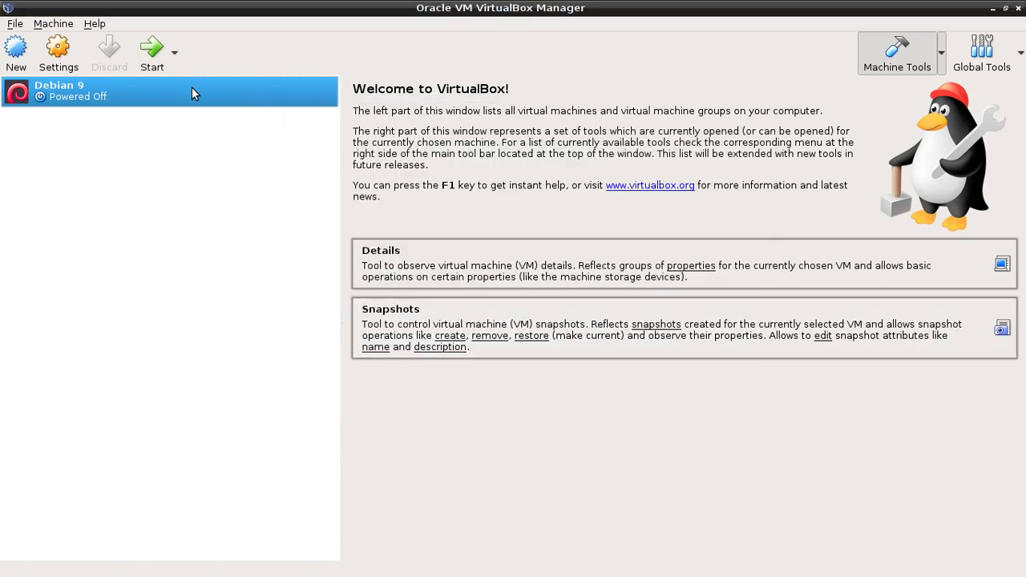
Start the Debian 9 VM normally and dismiss the keyboard auto-capture notice
{"action": "left_click", "coordinate": [174, 52]}
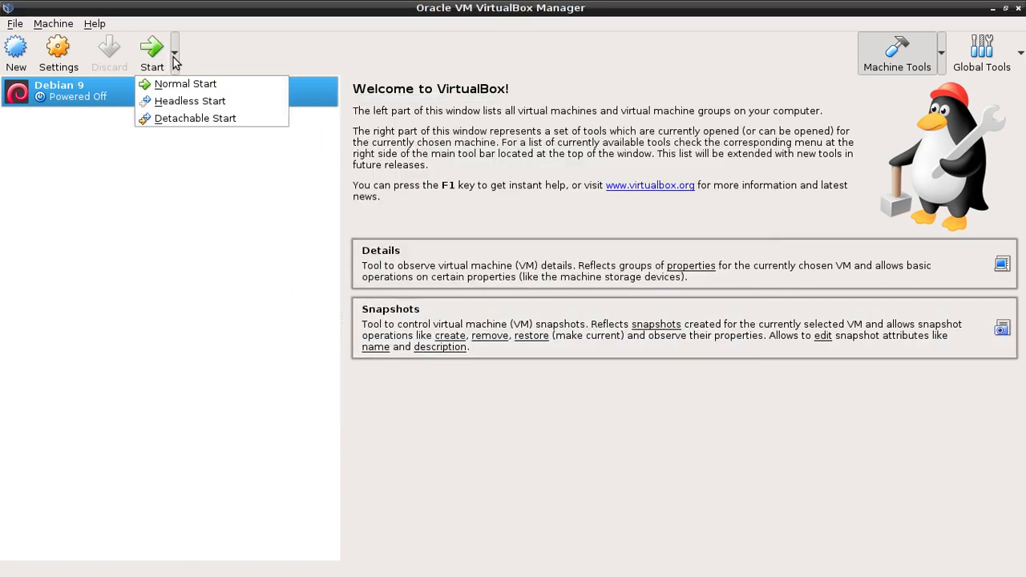
{"action": "left_click", "coordinate": [219, 86]}
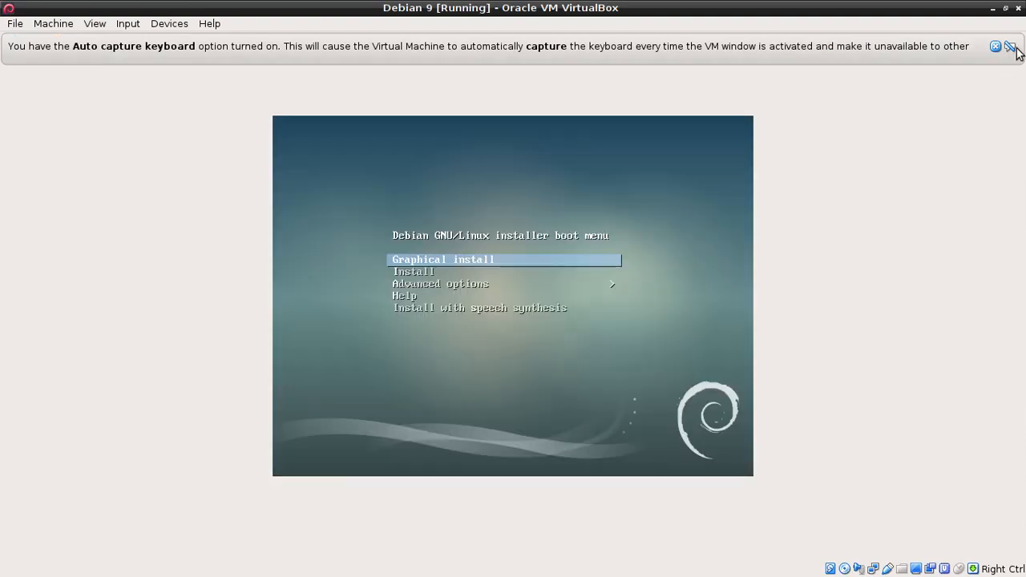
{"action": "left_click", "coordinate": [1011, 47]}
Capture mouse and keyboard into the VM, suppressing the capture message from now on
{"action": "left_click", "coordinate": [628, 195]}
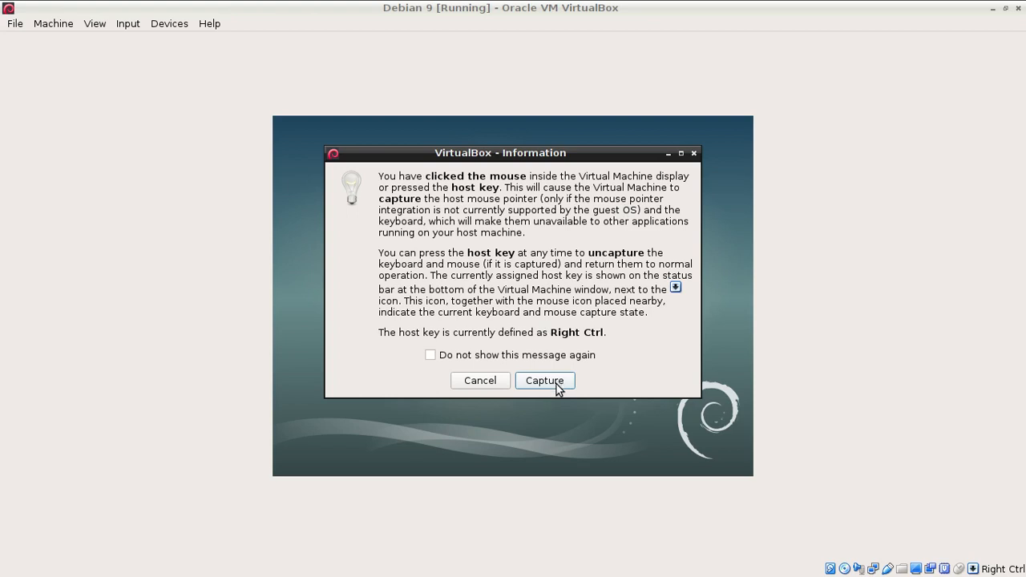
{"action": "left_click", "coordinate": [545, 381]}
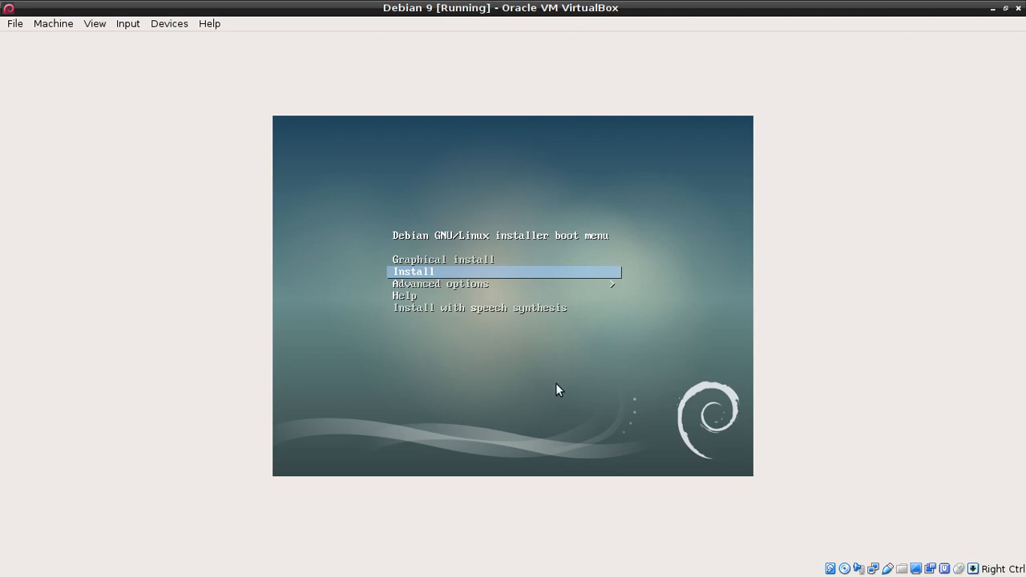
{"action": "left_click", "coordinate": [604, 370]}
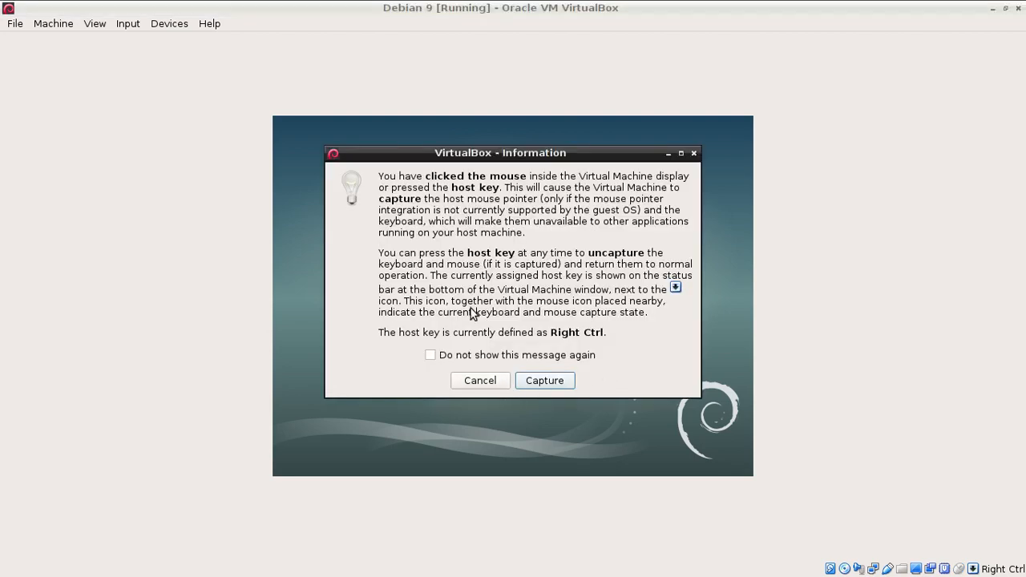
{"action": "left_click", "coordinate": [430, 355]}
{"action": "left_click", "coordinate": [546, 382]}
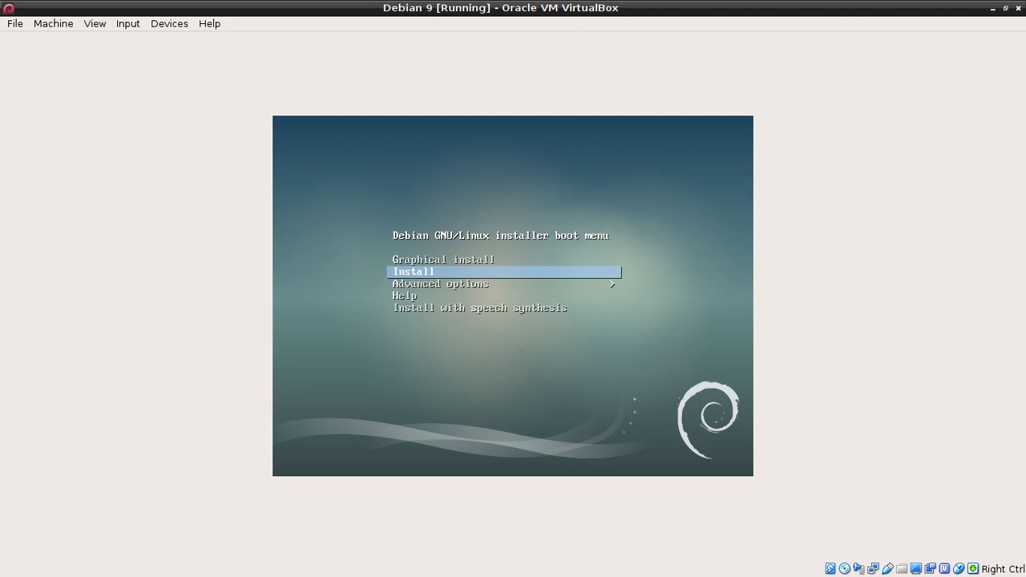
Start the text-mode Install option from the Debian boot menu
{"action": "key", "text": "Return"}
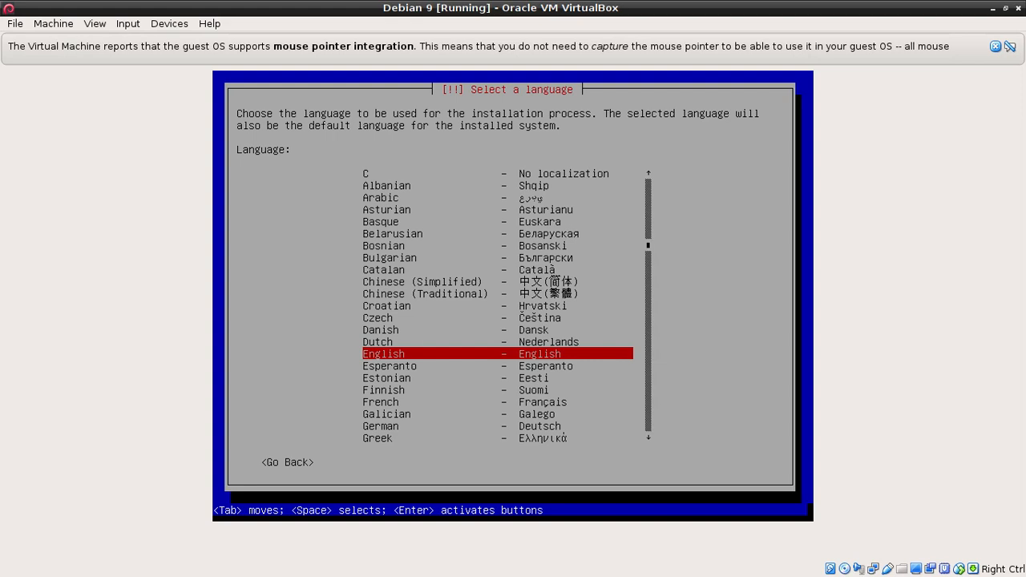
Choose English as the installation language and United States as the location
{"action": "key", "text": "Return"}
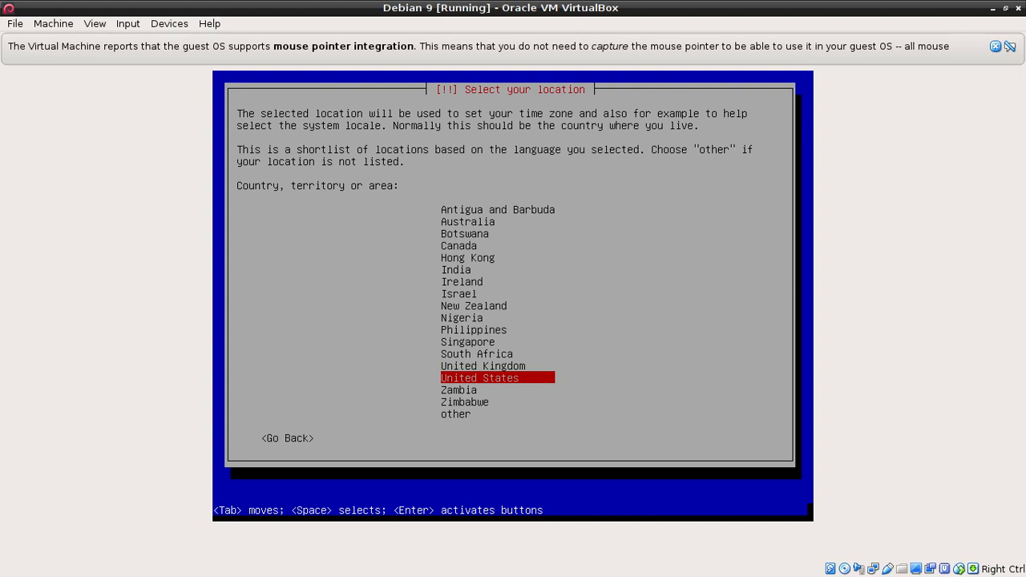
{"action": "key", "text": "Return"}
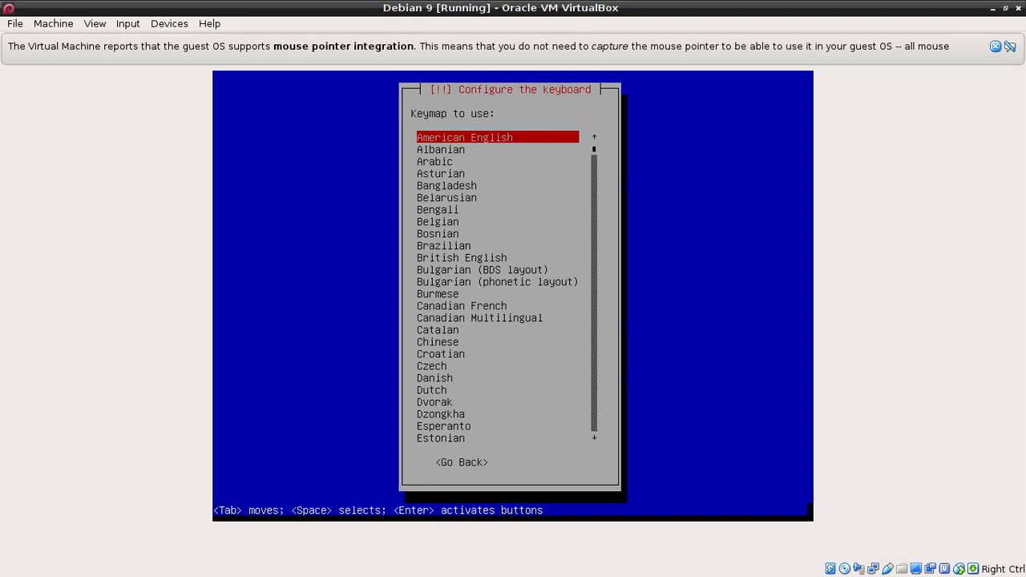
Accept American English as the keyboard keymap
{"action": "key", "text": "Return"}
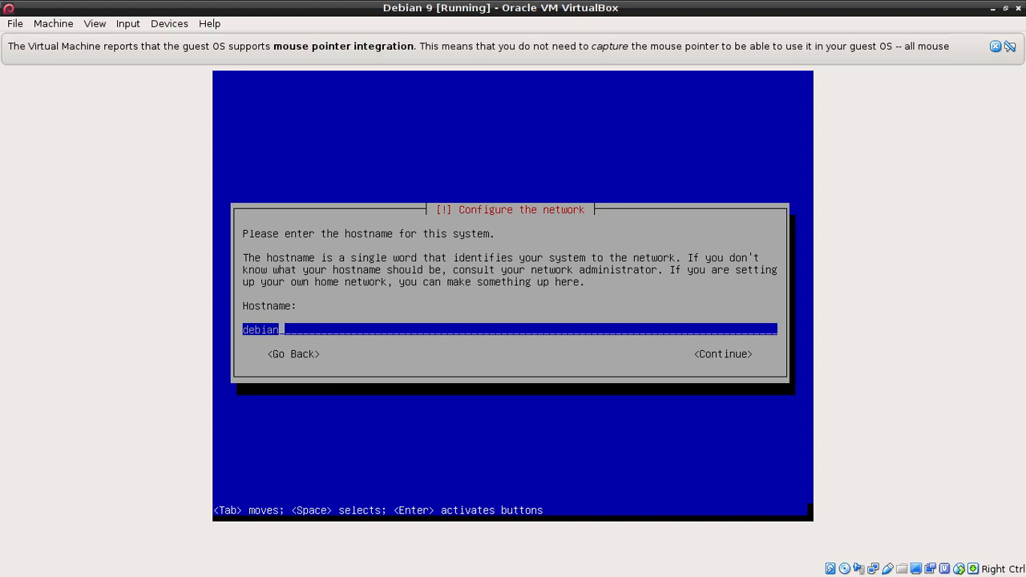
Set the hostname to debian9-test and leave the domain name empty
{"action": "type", "text": "9-test"}
{"action": "key", "text": "Return"}
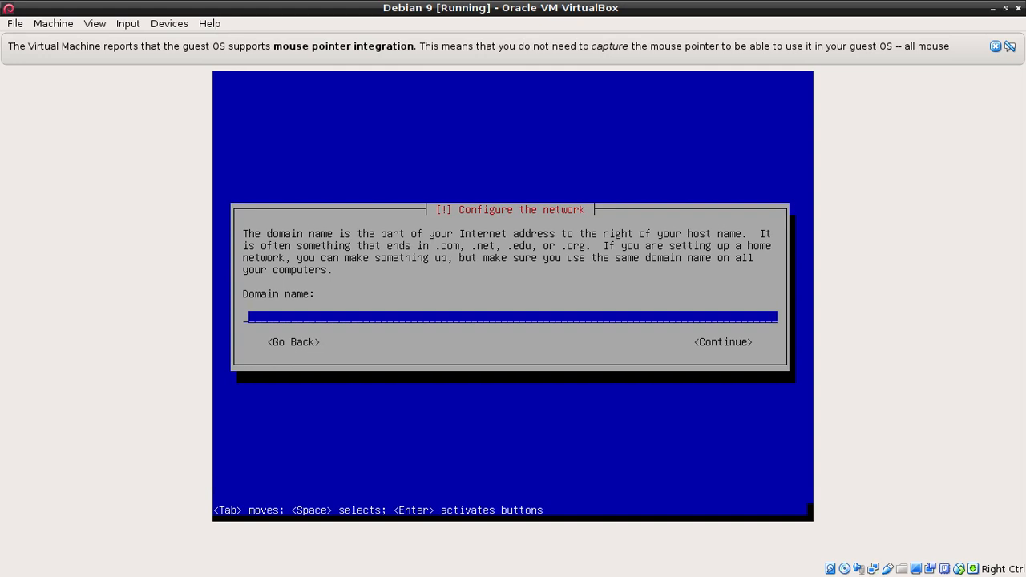
{"action": "key", "text": "Return"}
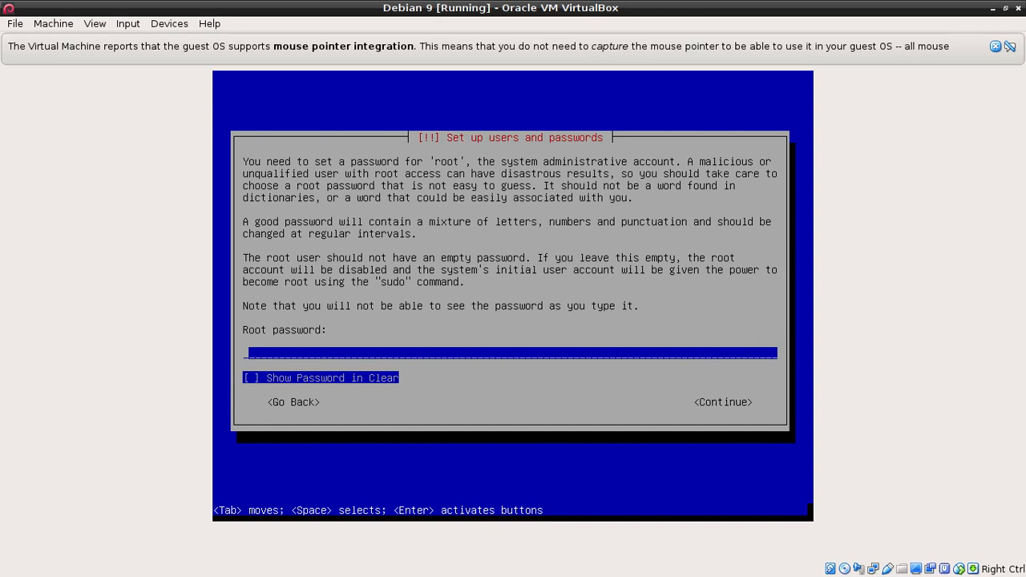
Set and confirm the root password, then enter the new user's full name
{"action": "type", "text": "*********"}
{"action": "key", "text": "Return"}
{"action": "type", "text": "*********"}
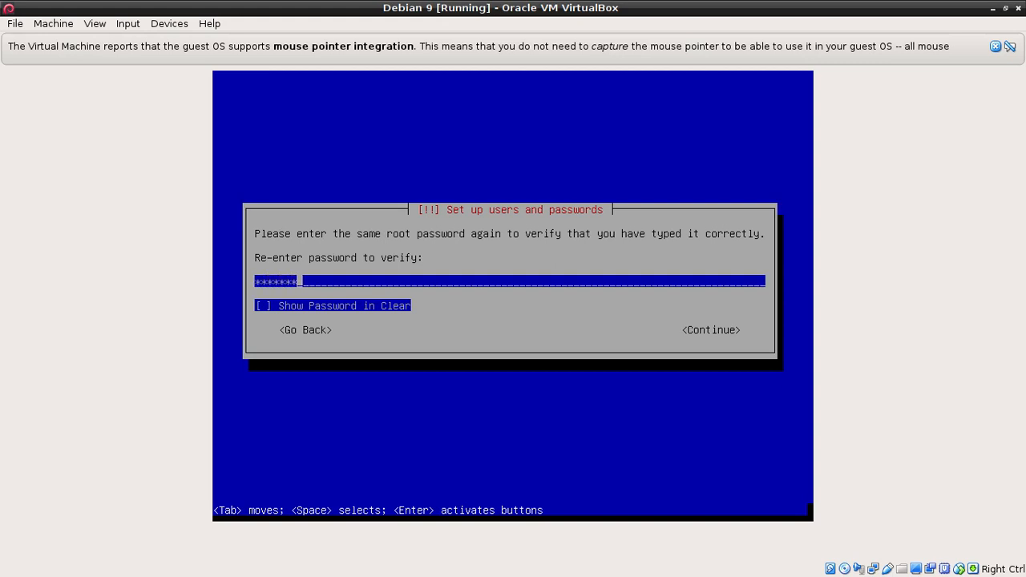
{"action": "key", "text": "Return"}
{"action": "type", "text": "Vicente Manuel Munoz Milchorena"}
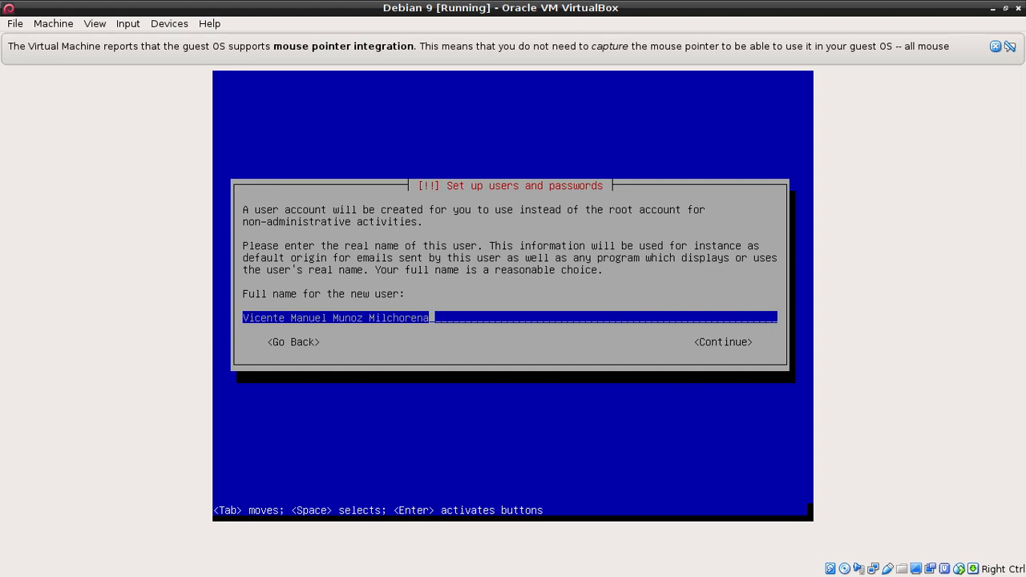
Confirm the new user's full name to reach the username prompt
{"action": "key", "text": "Return"}
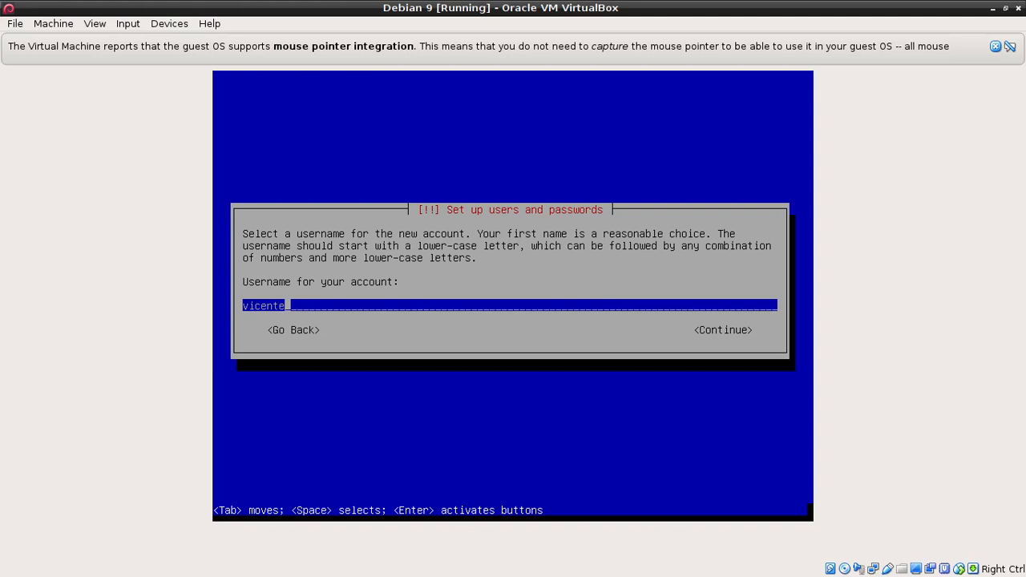
Replace the suggested default username with a custom username
{"action": "key", "text": "BackSpace"}
{"action": "key", "text": "BackSpace"}
{"action": "key", "text": "BackSpace"}
{"action": "key", "text": "BackSpace"}
{"action": "key", "text": "BackSpace"}
{"action": "key", "text": "BackSpace"}
{"action": "key", "text": "BackSpace"}
{"action": "type", "text": "vmunoz"}
Accept the username, then set and verify the new user's password
{"action": "key", "text": "Return"}
{"action": "type", "text": "********"}
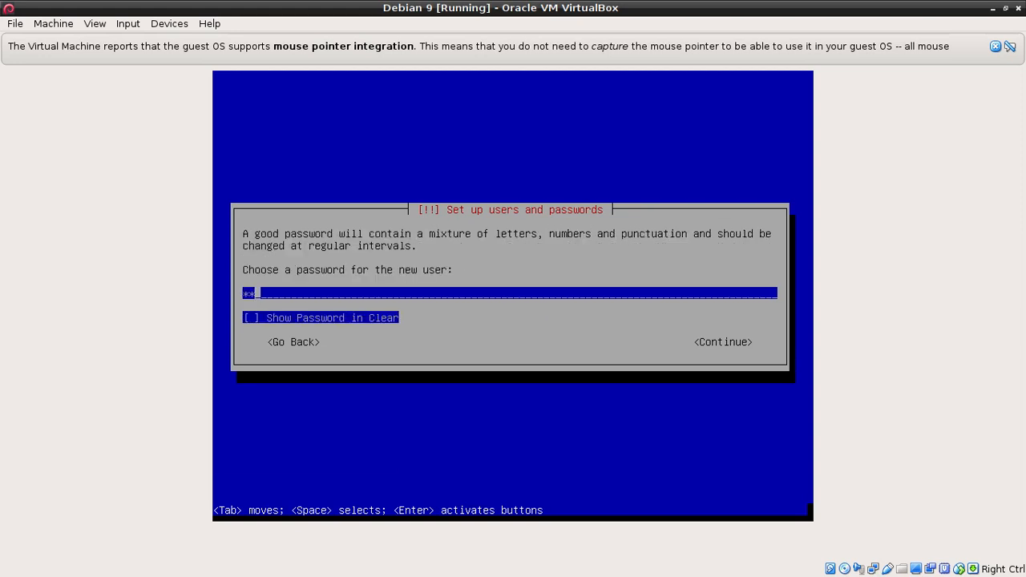
{"action": "key", "text": "Return"}
{"action": "type", "text": "********"}
{"action": "key", "text": "Return"}
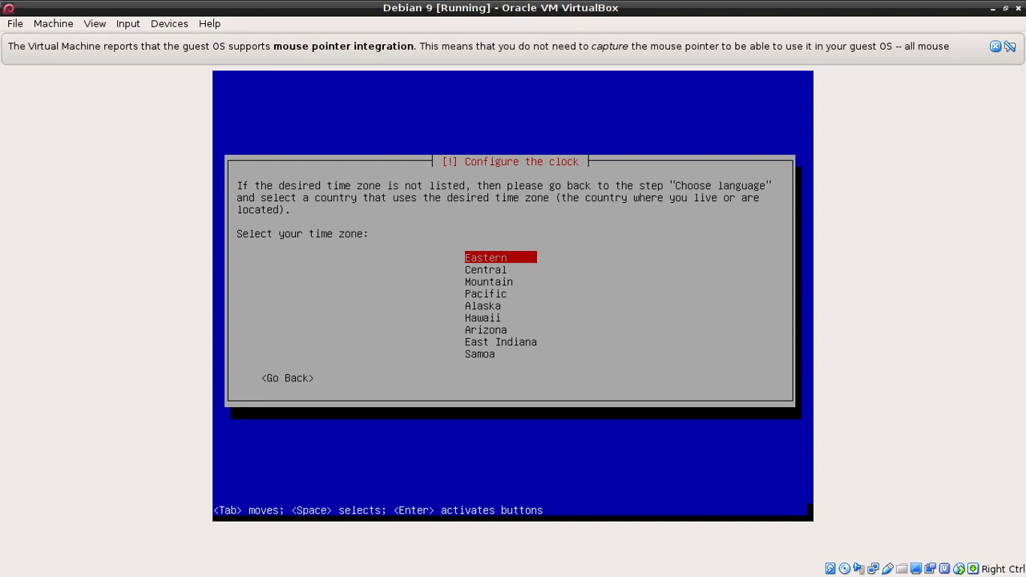
Set the clock's time zone to Pacific
{"action": "key", "text": "Down"}
{"action": "key", "text": "Down"}
{"action": "key", "text": "Down"}
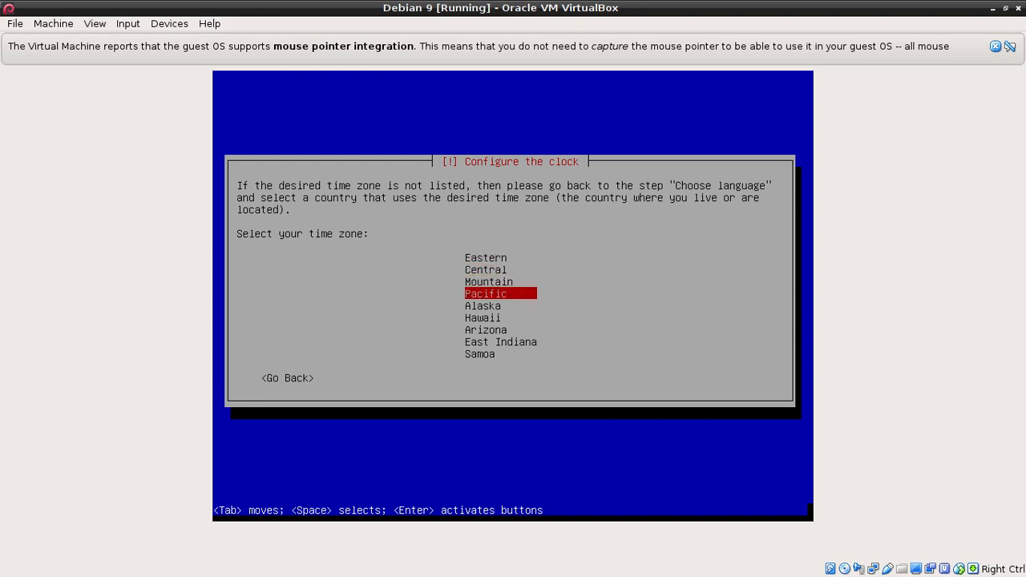
{"action": "key", "text": "Return"}
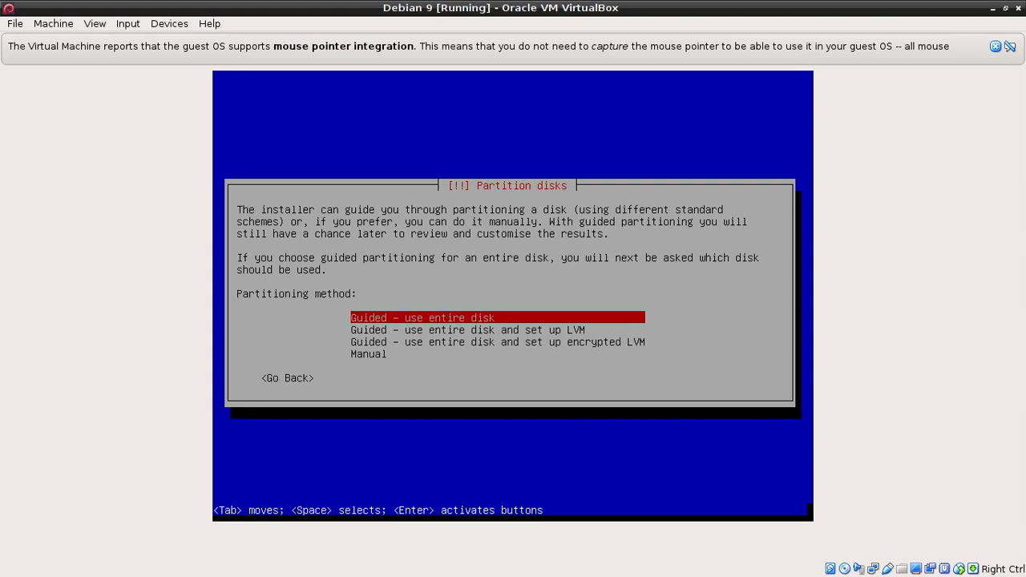
Choose guided partitioning of the entire 21.5 GB sda VBOX disk
{"action": "key", "text": "Return"}
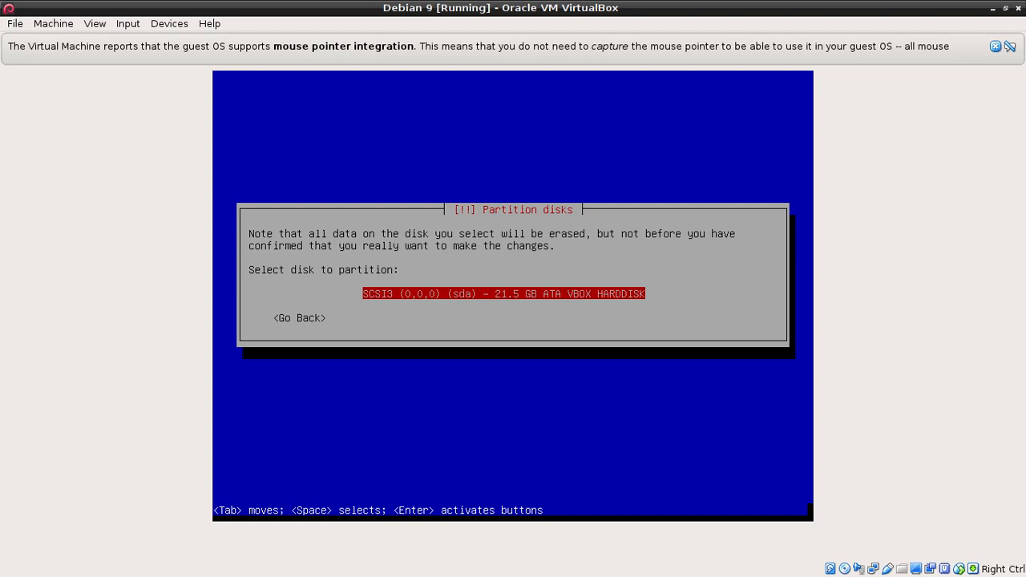
{"action": "key", "text": "Return"}
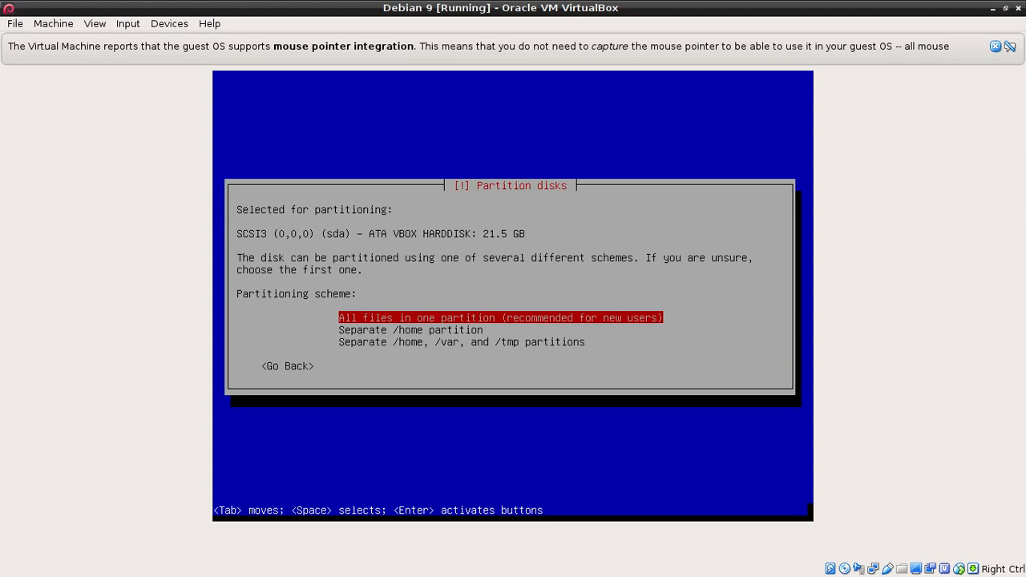
Compare the partitioning schemes, then choose 'All files in one partition'
{"action": "key", "text": "Down"}
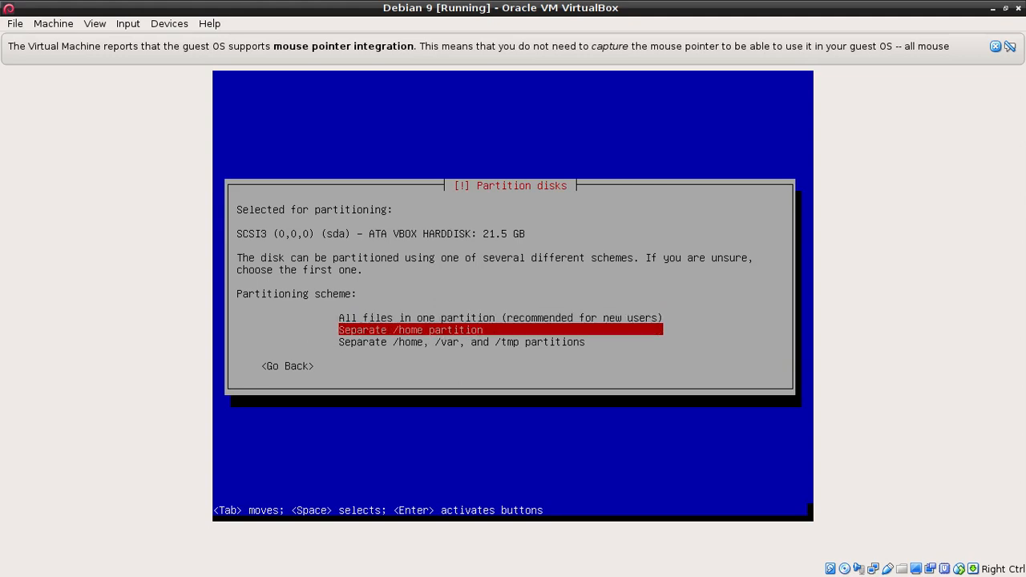
{"action": "key", "text": "Down"}
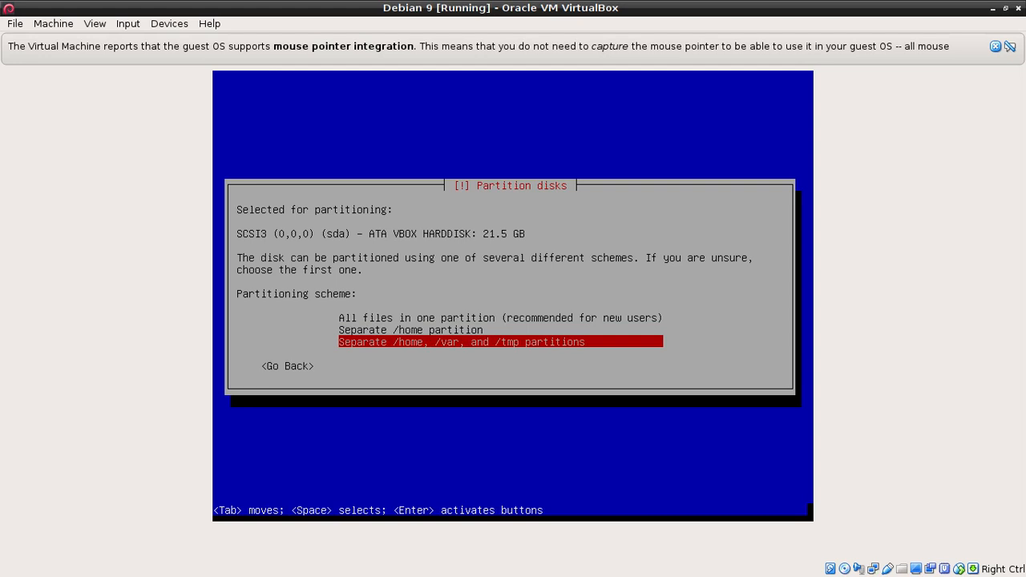
{"action": "key", "text": "Up"}
{"action": "key", "text": "Up"}
{"action": "key", "text": "Down"}
{"action": "key", "text": "Down"}
{"action": "key", "text": "Up"}
{"action": "key", "text": "Up"}
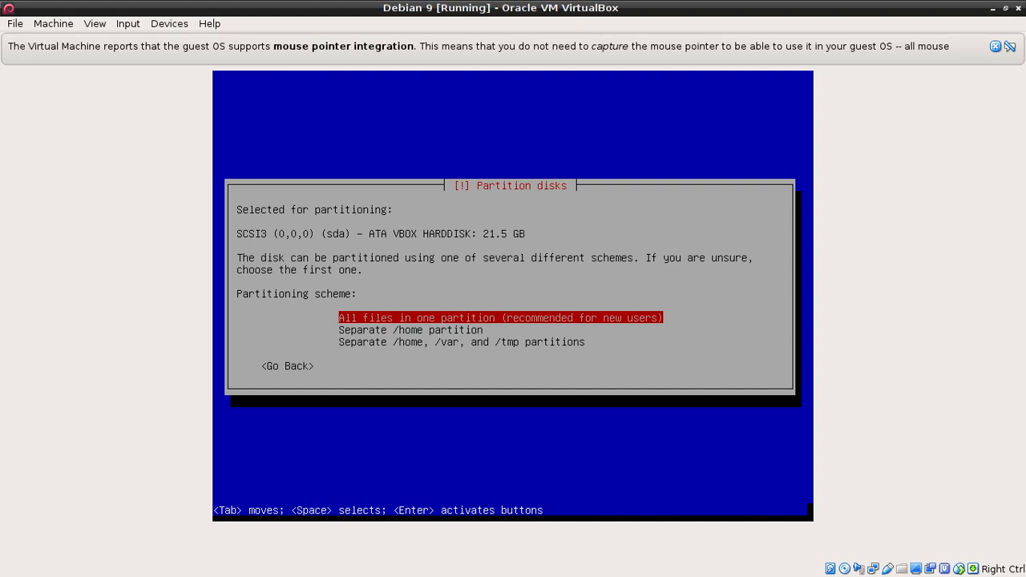
{"action": "key", "text": "Return"}
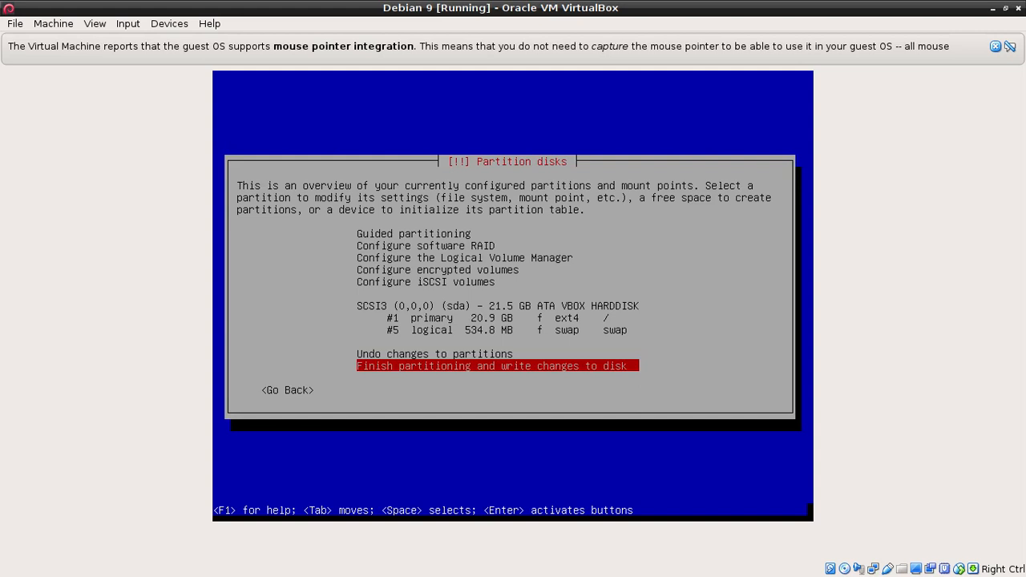
Review the 20.9 GB ext4 root and 534.8 MB swap layout, browsing the LVM and RAID options
{"action": "key", "text": "Up"}
{"action": "key", "text": "Up"}
{"action": "key", "text": "Up"}
{"action": "key", "text": "Up"}
{"action": "key", "text": "Up"}
{"action": "key", "text": "Up"}
{"action": "key", "text": "Up"}
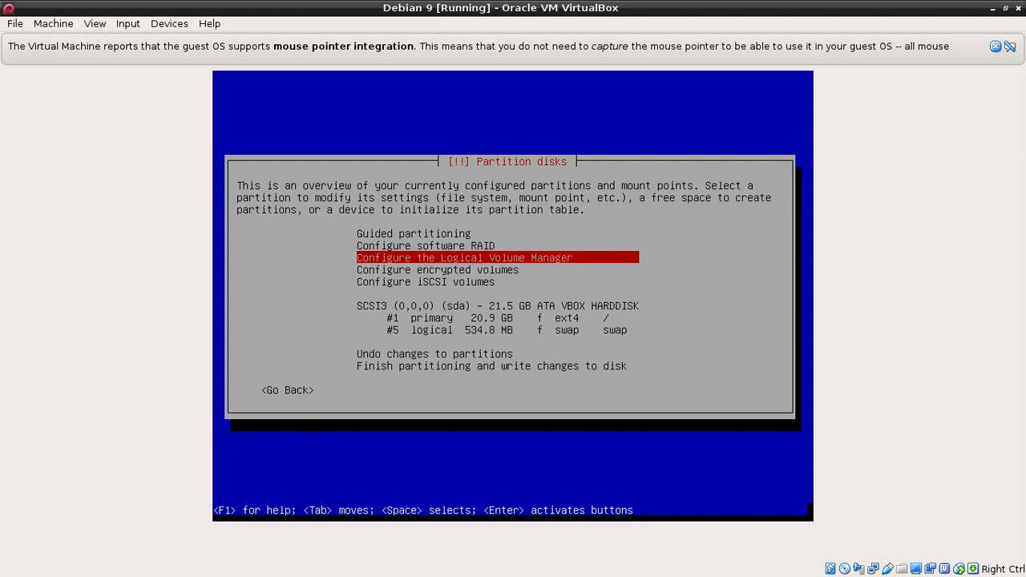
{"action": "key", "text": "Up"}
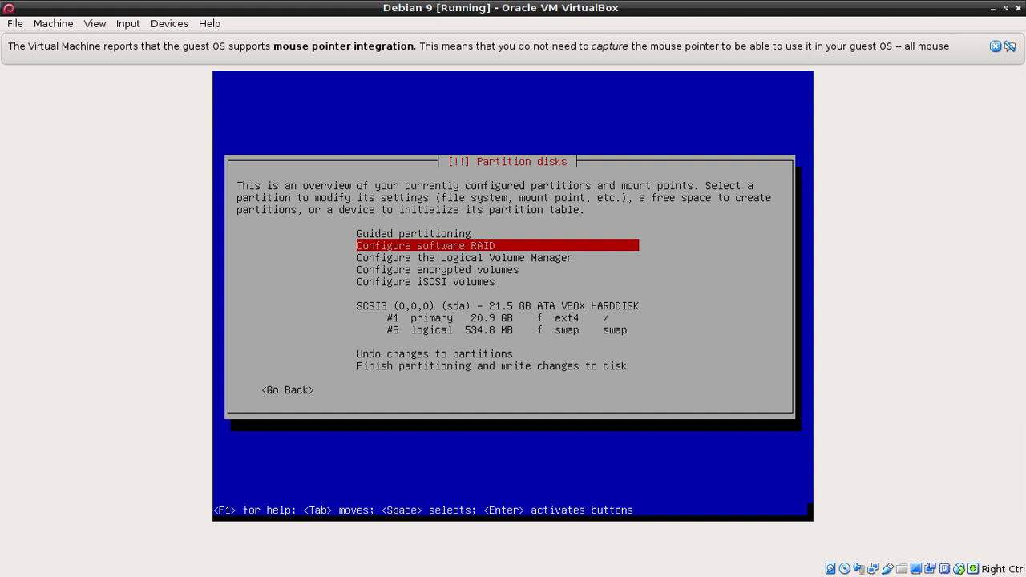
Choose 'Finish partitioning and write changes to disk' and select Yes in the confirmation
{"action": "key", "text": "Down"}
{"action": "key", "text": "Down"}
{"action": "key", "text": "Down"}
{"action": "key", "text": "Down"}
{"action": "key", "text": "Down"}
{"action": "key", "text": "Down"}
{"action": "key", "text": "Down"}
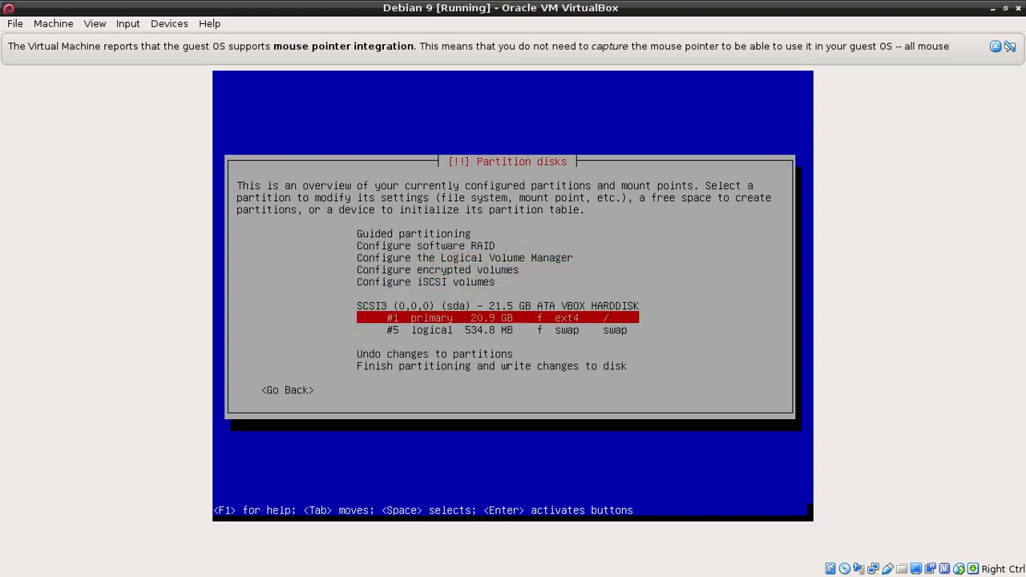
{"action": "key", "text": "Tab"}
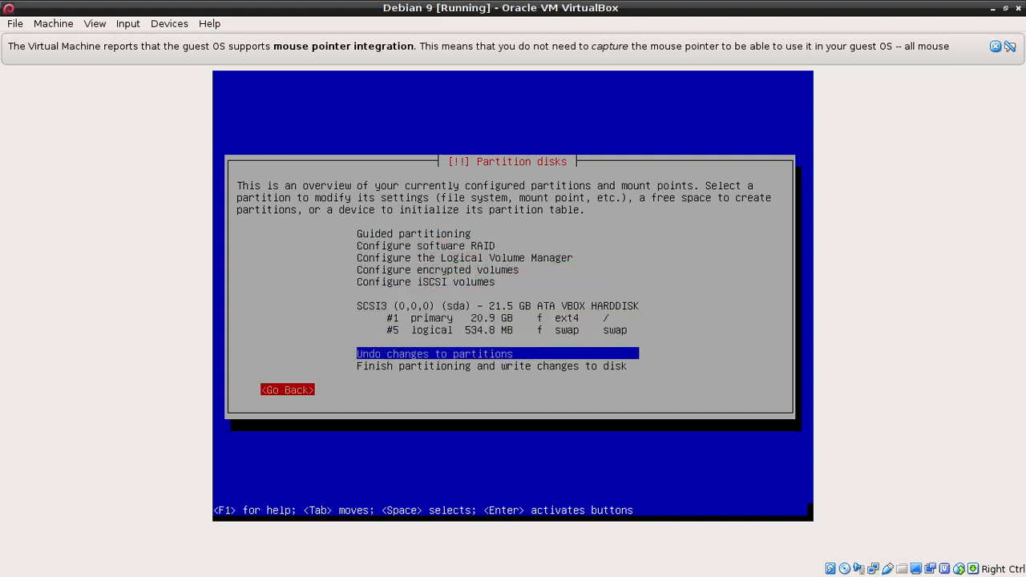
{"action": "key", "text": "Tab"}
{"action": "key", "text": "Down"}
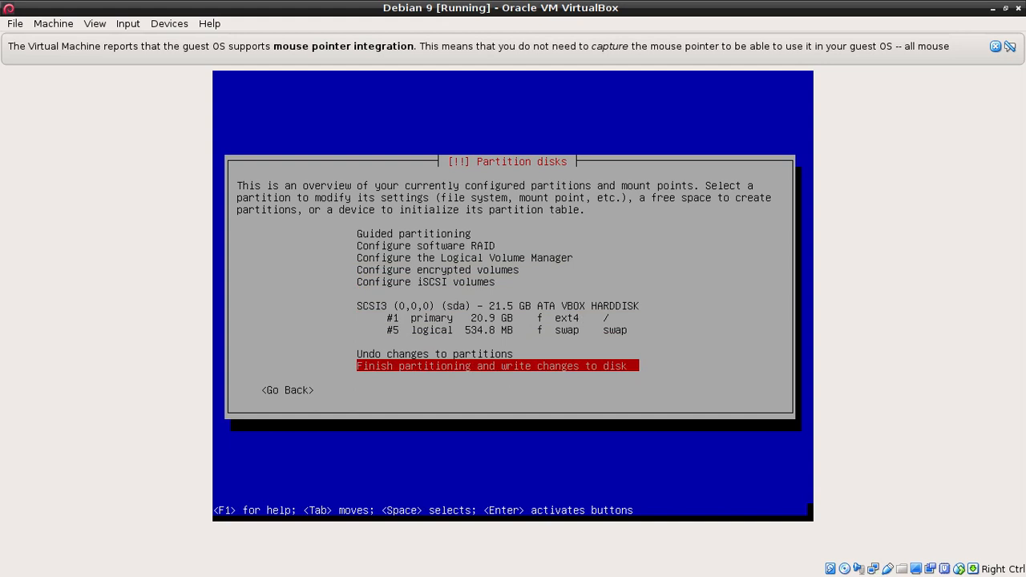
{"action": "key", "text": "Return"}
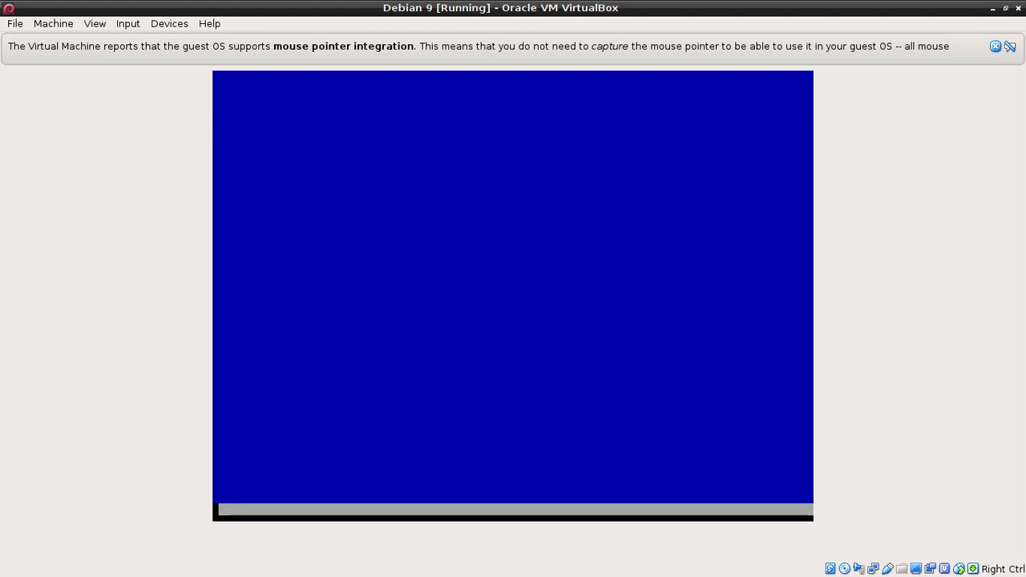
{"action": "key", "text": "Left"}
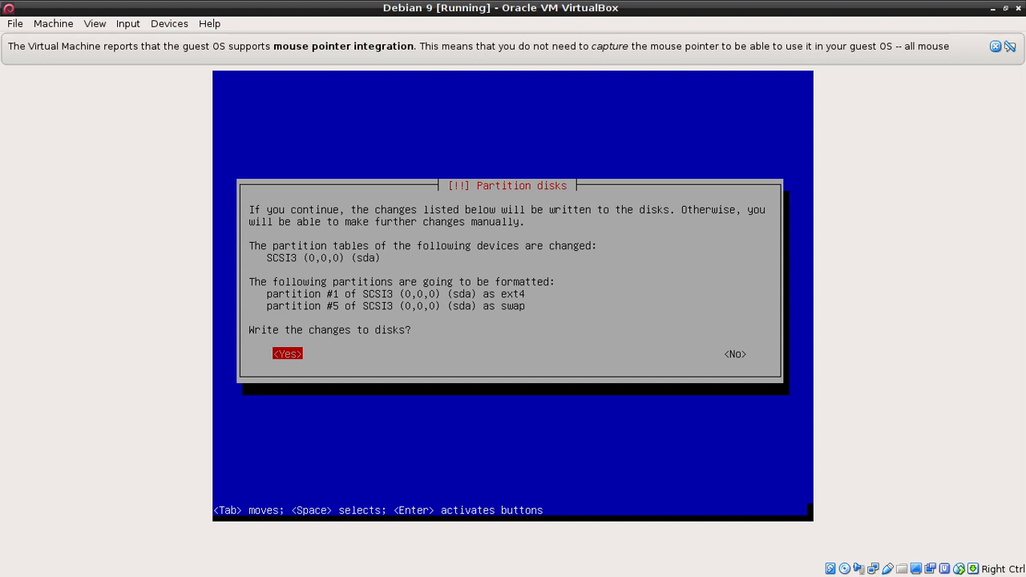
Confirm writing the changes so partition #1 is formatted as ext4 and #5 as swap
{"action": "key", "text": "Return"}
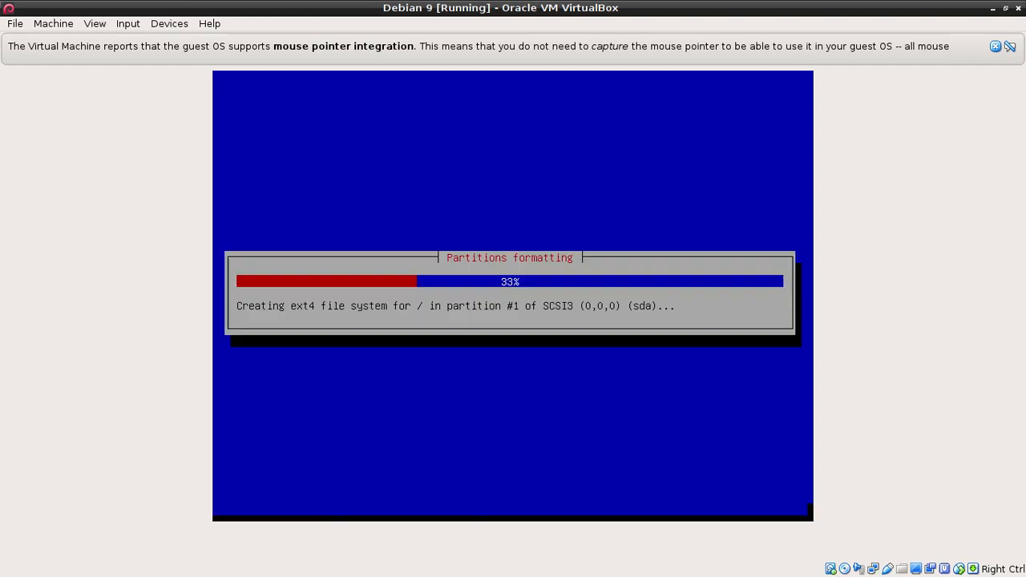
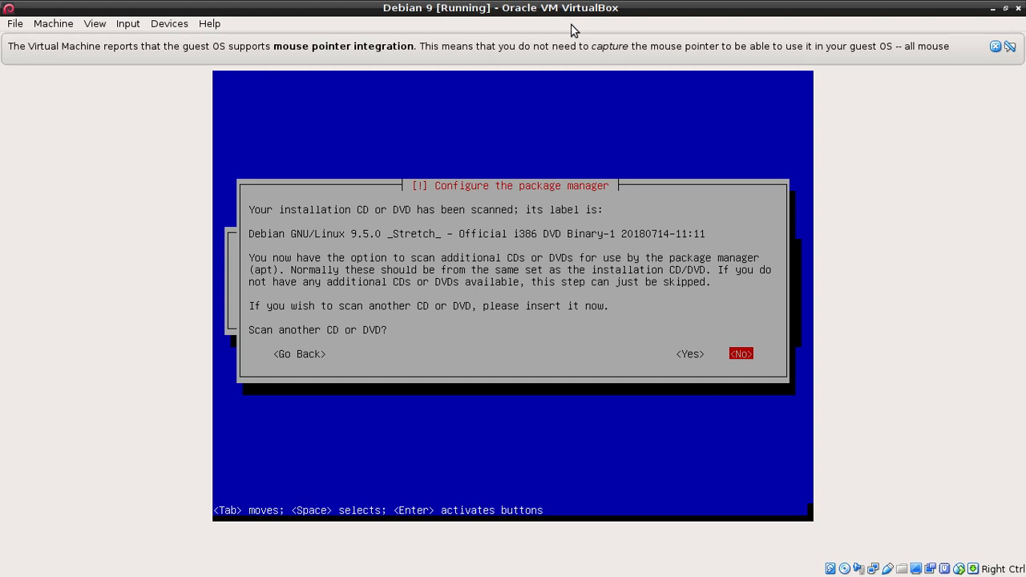
Skip scanning another CD and choose Yes to use a network mirror
{"action": "key", "text": "Return"}
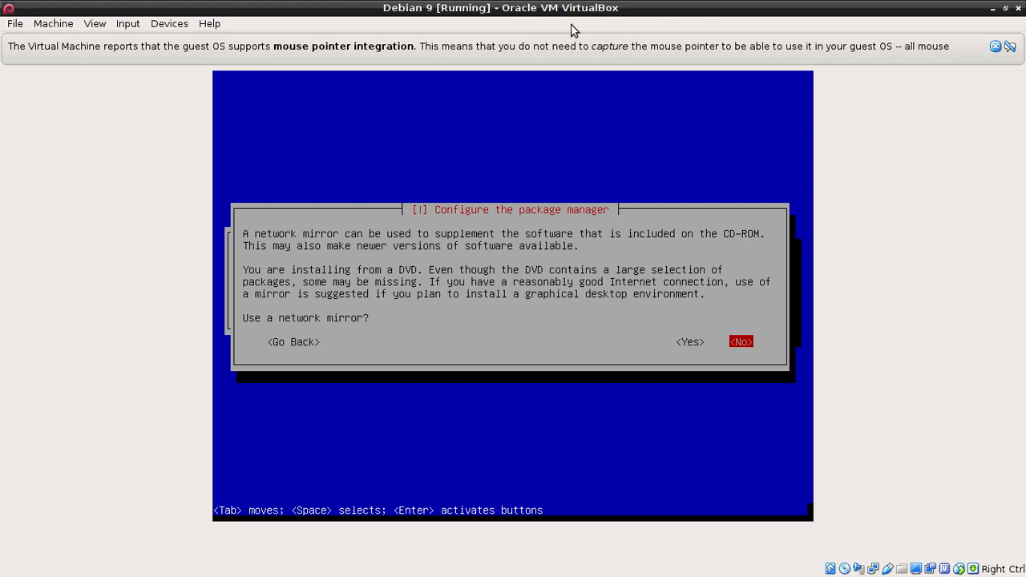
{"action": "key", "text": "Left"}
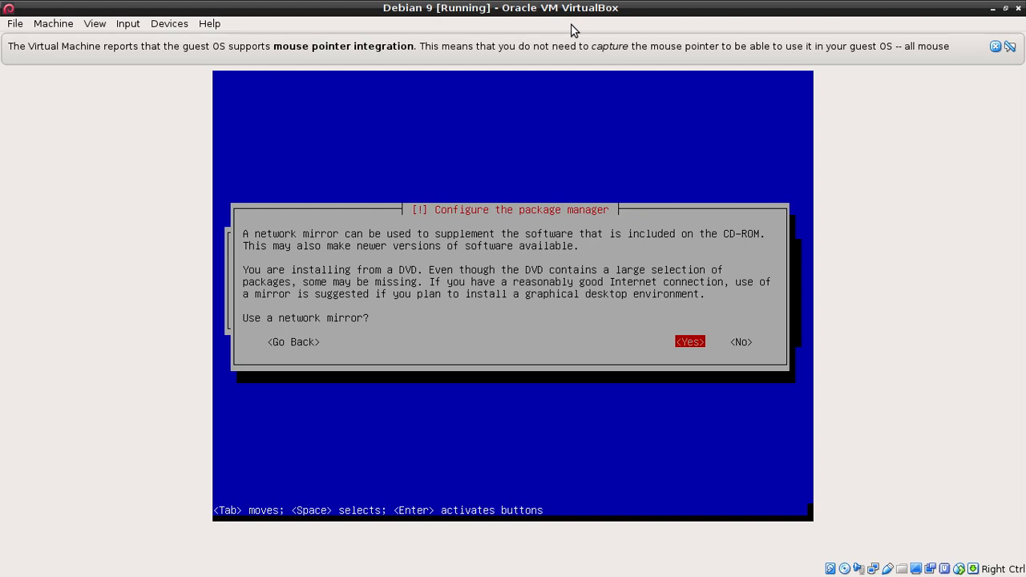
{"action": "key", "text": "Return"}
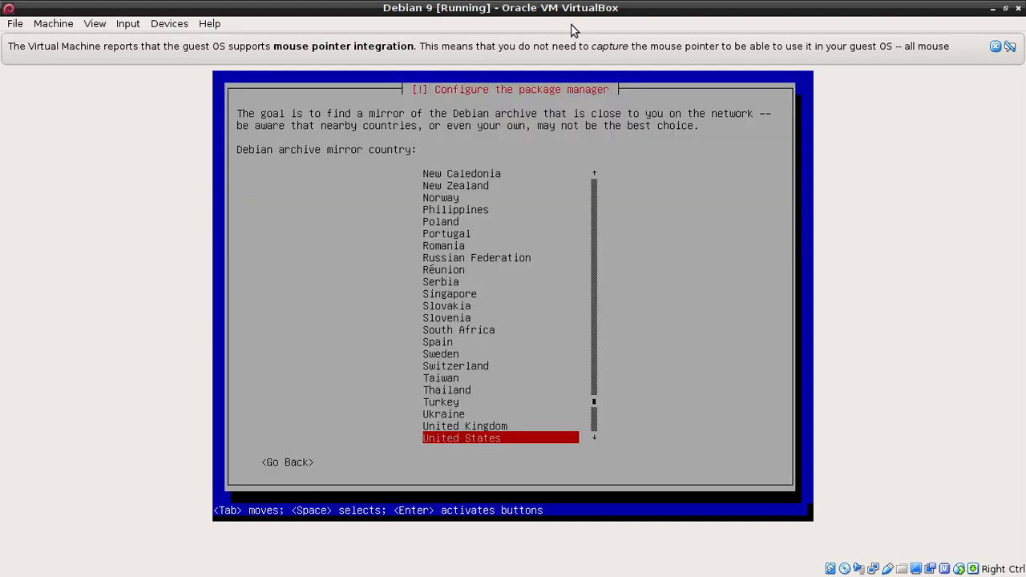
Accept United States as the mirror country and pick ftp.us.debian.org as the archive mirror
{"action": "key", "text": "Return"}
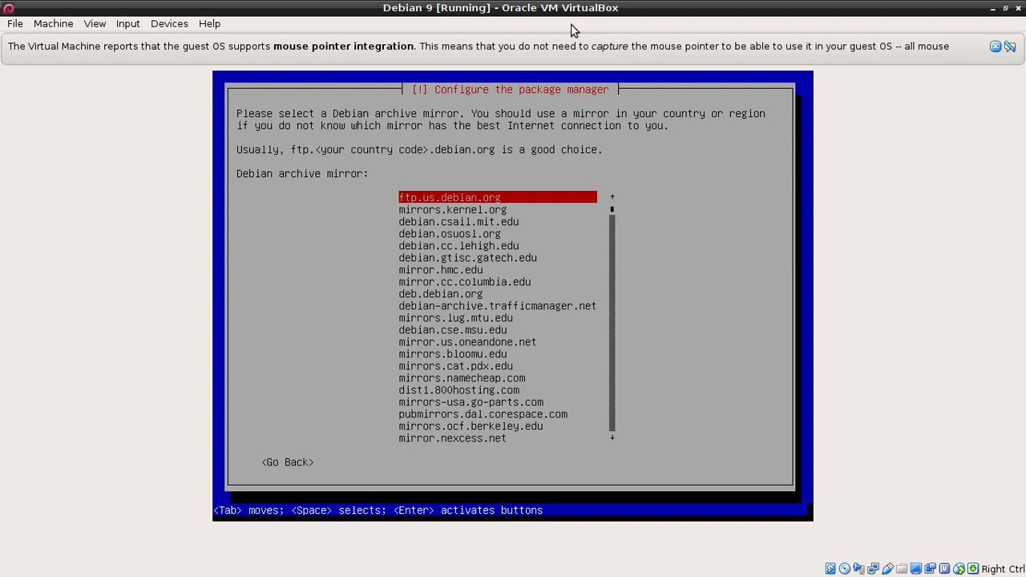
{"action": "key", "text": "Down"}
{"action": "key", "text": "Down"}
{"action": "key", "text": "Down"}
{"action": "key", "text": "Down"}
{"action": "key", "text": "Down"}
{"action": "key", "text": "Down"}
{"action": "key", "text": "Down"}
{"action": "key", "text": "Down"}
{"action": "key", "text": "Down"}
{"action": "key", "text": "Down"}
{"action": "key", "text": "Down"}
{"action": "key", "text": "Down"}
{"action": "key", "text": "Down"}
{"action": "key", "text": "Down"}
{"action": "key", "text": "Down"}
{"action": "key", "text": "Down"}
{"action": "key", "text": "Down"}
{"action": "key", "text": "Down"}
{"action": "key", "text": "Down"}
{"action": "key", "text": "Down"}
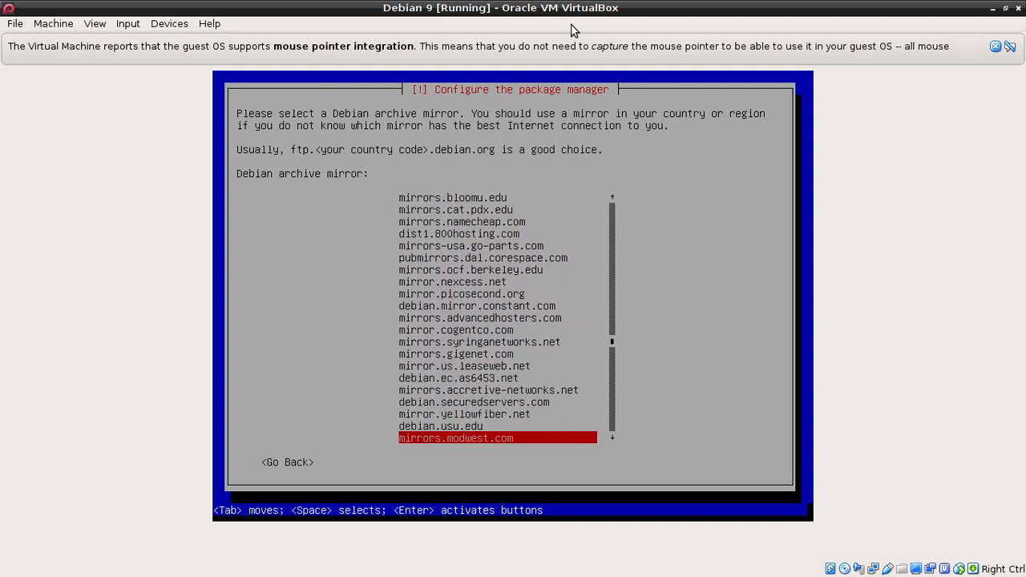
{"action": "key", "text": "Down"}
{"action": "key", "text": "Down"}
{"action": "key", "text": "Down"}
{"action": "key", "text": "Down"}
{"action": "key", "text": "Down"}
{"action": "key", "text": "Down"}
{"action": "key", "text": "Down"}
{"action": "key", "text": "Down"}
{"action": "key", "text": "Down"}
{"action": "key", "text": "Down"}
{"action": "key", "text": "Down"}
{"action": "key", "text": "Down"}
{"action": "key", "text": "Down"}
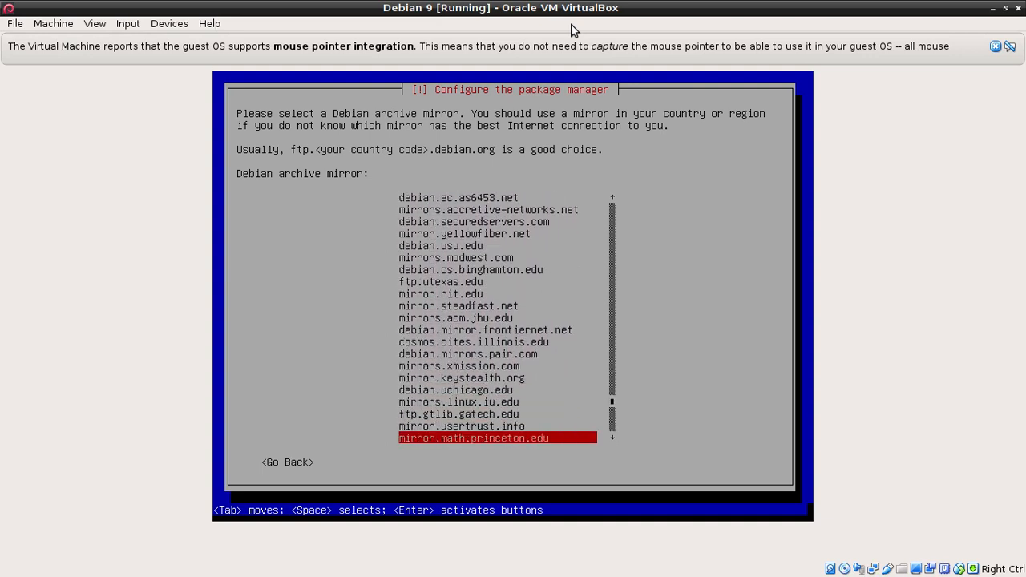
{"action": "key", "text": "Down"}
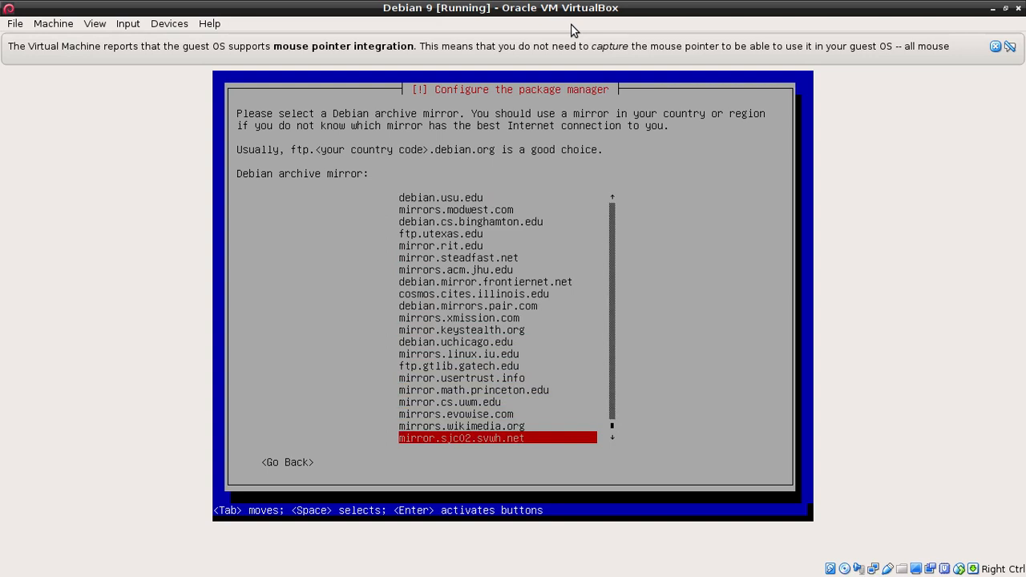
{"action": "key", "text": "Up"}
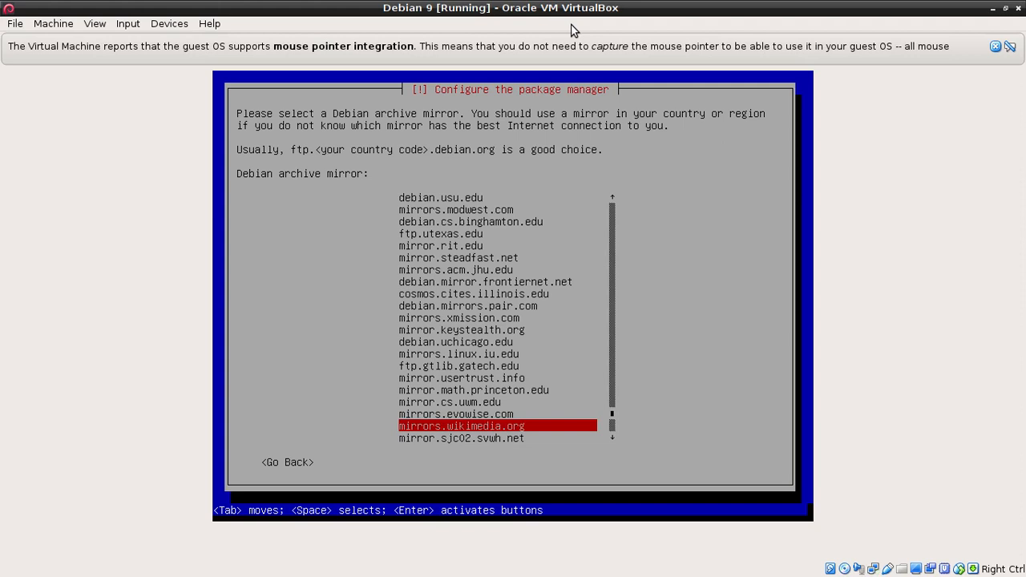
{"action": "key", "text": "Up"}
{"action": "key", "text": "Up"}
{"action": "key", "text": "Up"}
{"action": "key", "text": "Up"}
{"action": "key", "text": "Up"}
{"action": "key", "text": "Up"}
{"action": "key", "text": "Up"}
{"action": "key", "text": "Up"}
{"action": "key", "text": "Up"}
{"action": "key", "text": "Up"}
{"action": "key", "text": "Up"}
{"action": "key", "text": "Up"}
{"action": "key", "text": "Up"}
{"action": "key", "text": "Up"}
{"action": "key", "text": "Up"}
{"action": "key", "text": "Up"}
{"action": "key", "text": "Up"}
{"action": "key", "text": "Up"}
{"action": "key", "text": "Up"}
{"action": "key", "text": "Up"}
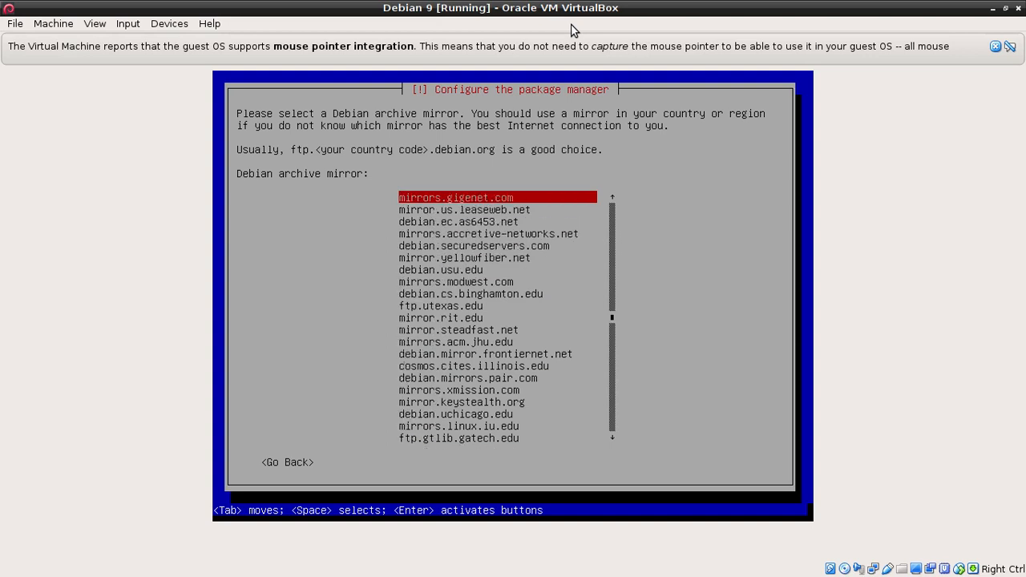
{"action": "key", "text": "Up"}
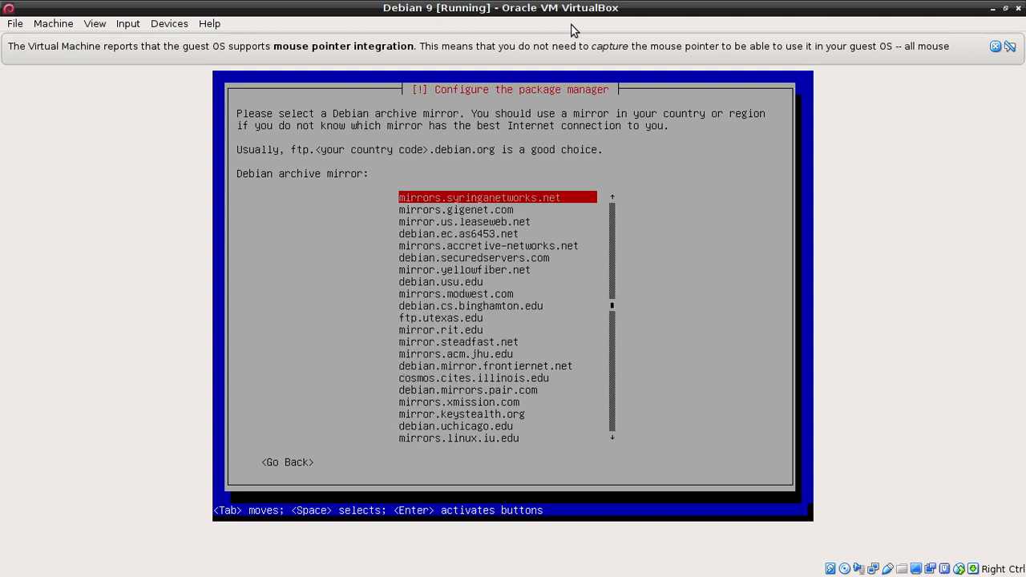
{"action": "key", "text": "Up"}
{"action": "key", "text": "Up"}
{"action": "key", "text": "Up"}
{"action": "key", "text": "Up"}
{"action": "key", "text": "Up"}
{"action": "key", "text": "Up"}
{"action": "key", "text": "Up"}
{"action": "key", "text": "Up"}
{"action": "key", "text": "Up"}
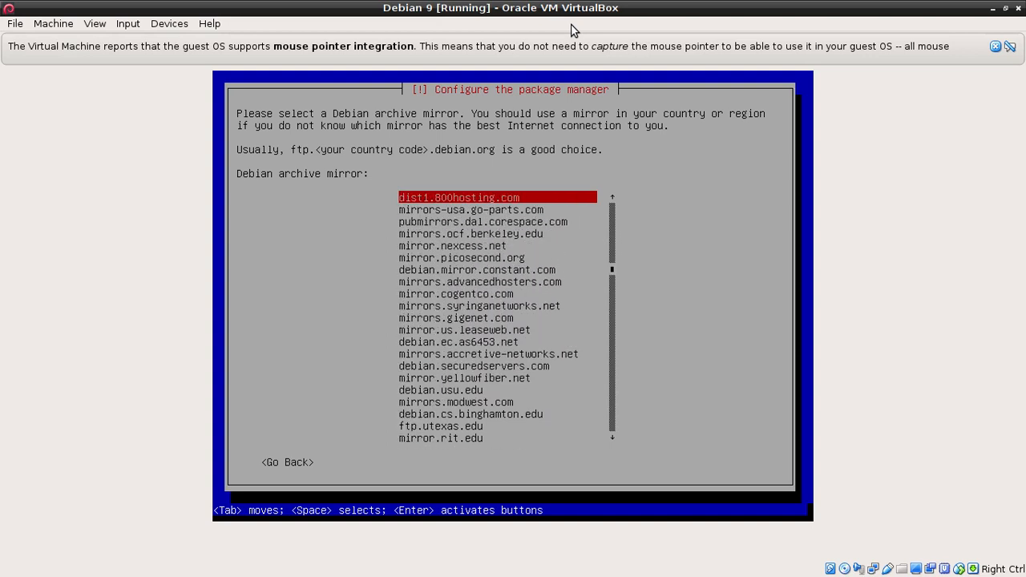
{"action": "key", "text": "Up"}
{"action": "key", "text": "Up"}
{"action": "key", "text": "Up"}
{"action": "key", "text": "Up"}
{"action": "key", "text": "Up"}
{"action": "key", "text": "Up"}
{"action": "key", "text": "Up"}
{"action": "key", "text": "Up"}
{"action": "key", "text": "Up"}
{"action": "key", "text": "Up"}
{"action": "key", "text": "Up"}
{"action": "key", "text": "Up"}
{"action": "key", "text": "Up"}
{"action": "key", "text": "Up"}
{"action": "key", "text": "Up"}
{"action": "key", "text": "Up"}
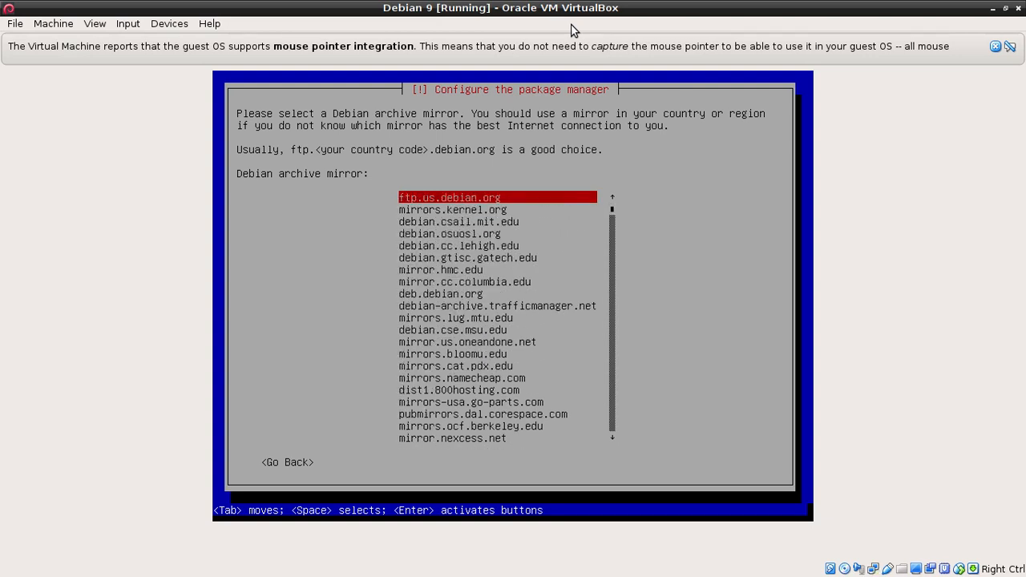
{"action": "key", "text": "Return"}
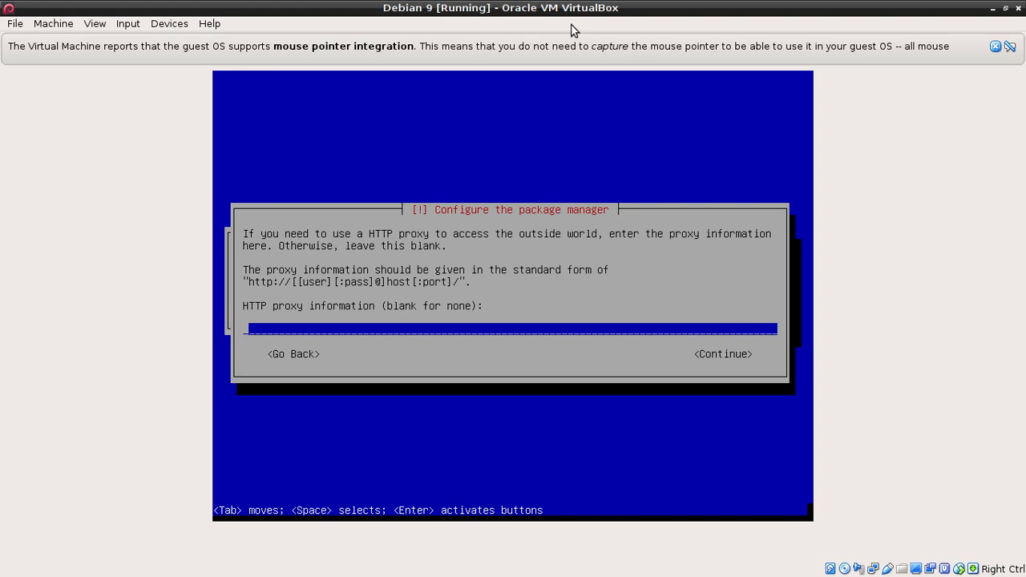
Leave the HTTP proxy blank and continue the apt configuration
{"action": "key", "text": "Return"}
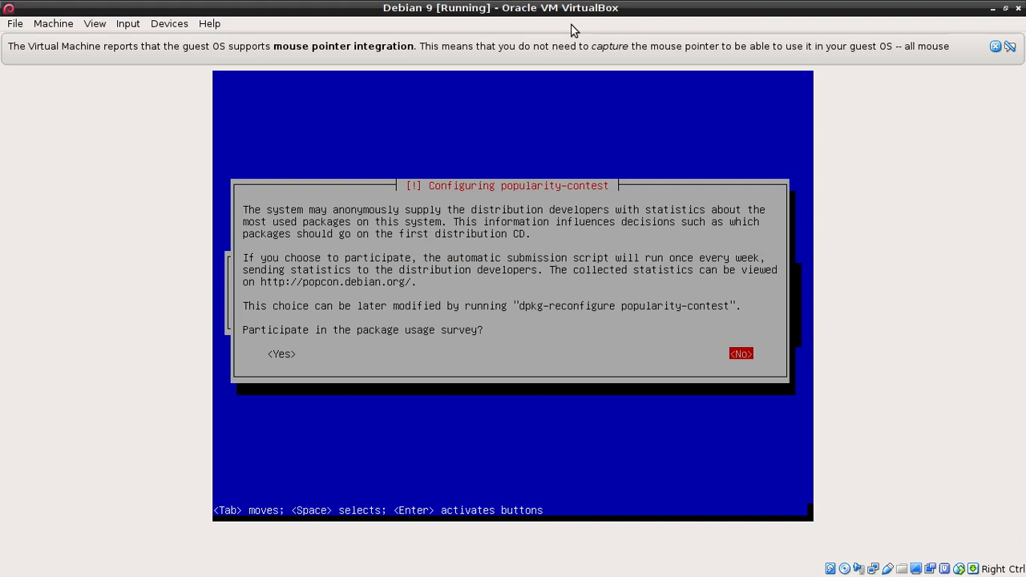
Decline joining the popularity-contest package usage survey
{"action": "key", "text": "Return"}
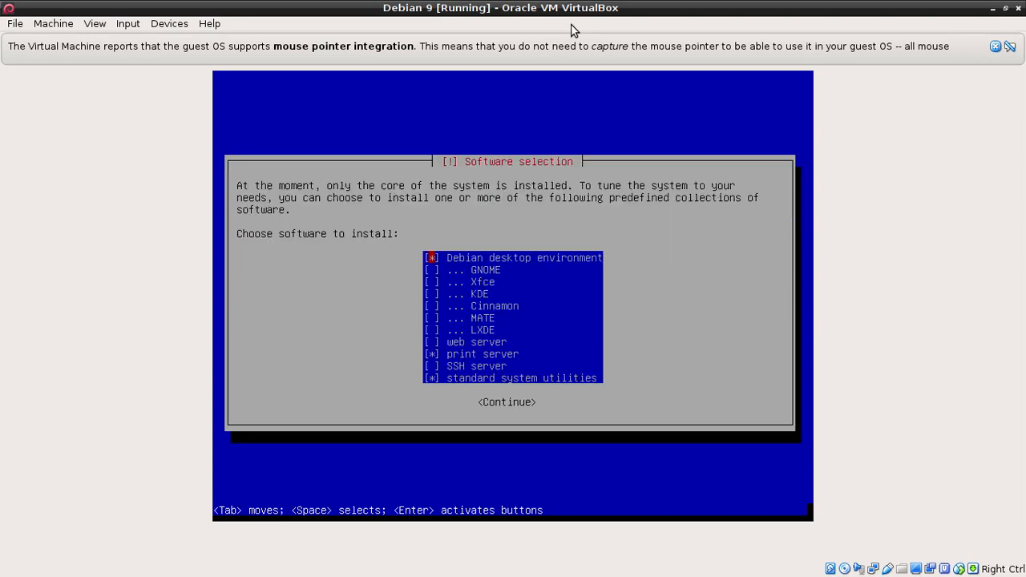
Look through the software selection list starting from Debian desktop environment
{"action": "key", "text": "Down"}
{"action": "key", "text": "Down"}
{"action": "key", "text": "Down"}
{"action": "key", "text": "Down"}
{"action": "key", "text": "Down"}
{"action": "key", "text": "Down"}
{"action": "key", "text": "Up"}
{"action": "key", "text": "Up"}
{"action": "key", "text": "Up"}
{"action": "key", "text": "Up"}
{"action": "key", "text": "Up"}
{"action": "key", "text": "Up"}
{"action": "key", "text": "Down"}
{"action": "key", "text": "Down"}
{"action": "key", "text": "Down"}
{"action": "key", "text": "Down"}
{"action": "key", "text": "Down"}
{"action": "key", "text": "Down"}
{"action": "key", "text": "Down"}
{"action": "key", "text": "Down"}
{"action": "key", "text": "Up"}
{"action": "key", "text": "Up"}
{"action": "key", "text": "Up"}
{"action": "key", "text": "Up"}
{"action": "key", "text": "Up"}
{"action": "key", "text": "Up"}
{"action": "key", "text": "Up"}
{"action": "key", "text": "Up"}
{"action": "key", "text": "Down"}
{"action": "key", "text": "Down"}
{"action": "key", "text": "Up"}
{"action": "key", "text": "Up"}
{"action": "key", "text": "Down"}
{"action": "key", "text": "Up"}
{"action": "key", "text": "Down"}
{"action": "key", "text": "Down"}
{"action": "key", "text": "Down"}
{"action": "key", "text": "Down"}
{"action": "key", "text": "Down"}
{"action": "key", "text": "Down"}
{"action": "key", "text": "space"}
Uncheck print server, check SSH server, and continue to install the selected software
{"action": "key", "text": "Up"}
{"action": "key", "text": "Up"}
{"action": "key", "text": "Up"}
{"action": "key", "text": "Up"}
{"action": "key", "text": "Up"}
{"action": "key", "text": "Down"}
{"action": "key", "text": "Down"}
{"action": "key", "text": "Down"}
{"action": "key", "text": "Down"}
{"action": "key", "text": "Down"}
{"action": "key", "text": "Up"}
{"action": "key", "text": "Up"}
{"action": "key", "text": "Up"}
{"action": "key", "text": "Up"}
{"action": "key", "text": "Up"}
{"action": "key", "text": "Down"}
{"action": "key", "text": "Down"}
{"action": "key", "text": "Down"}
{"action": "key", "text": "Down"}
{"action": "key", "text": "Down"}
{"action": "key", "text": "Down"}
{"action": "key", "text": "Down"}
{"action": "key", "text": "space"}
{"action": "key", "text": "Down"}
{"action": "key", "text": "Down"}
{"action": "key", "text": "Up"}
{"action": "key", "text": "space"}
{"action": "key", "text": "Up"}
{"action": "key", "text": "Up"}
{"action": "key", "text": "Up"}
{"action": "key", "text": "Up"}
{"action": "key", "text": "Up"}
{"action": "key", "text": "Up"}
{"action": "key", "text": "Up"}
{"action": "key", "text": "Up"}
{"action": "key", "text": "Up"}
{"action": "key", "text": "Tab"}
{"action": "key", "text": "Return"}
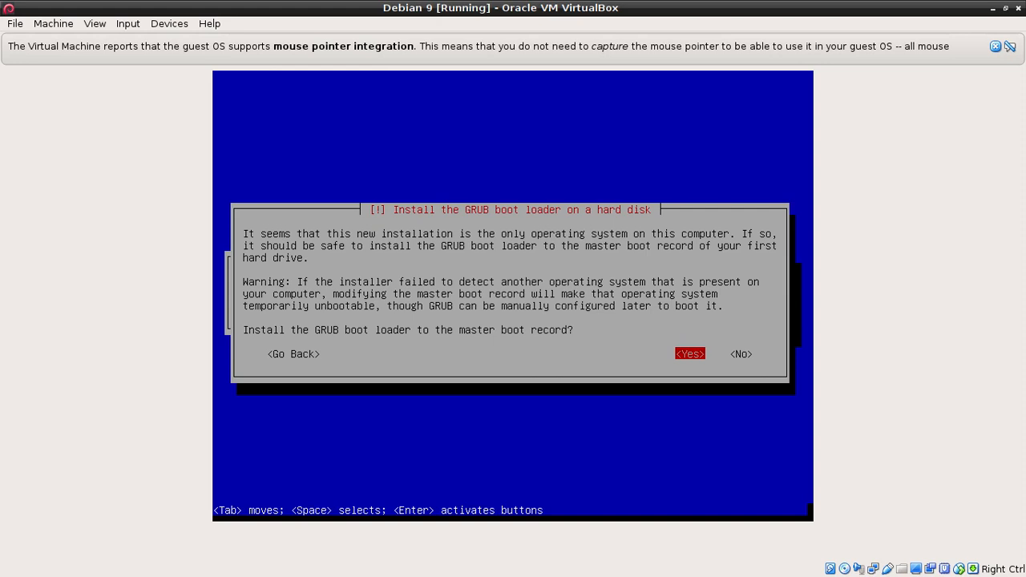
Install the GRUB boot loader to the master boot record on /dev/sda
{"action": "key", "text": "Return"}
{"action": "key", "text": "Down"}
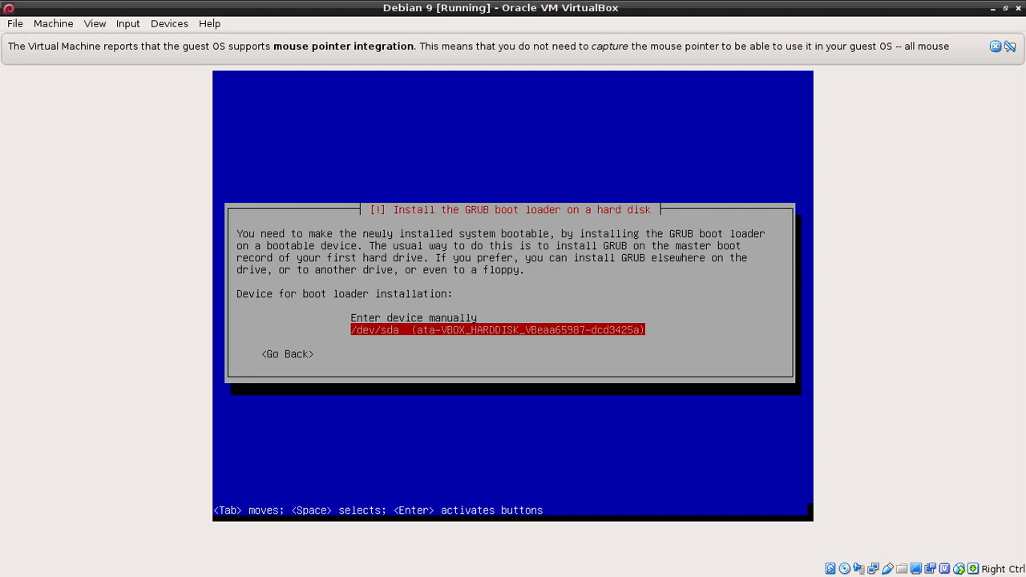
{"action": "key", "text": "Return"}
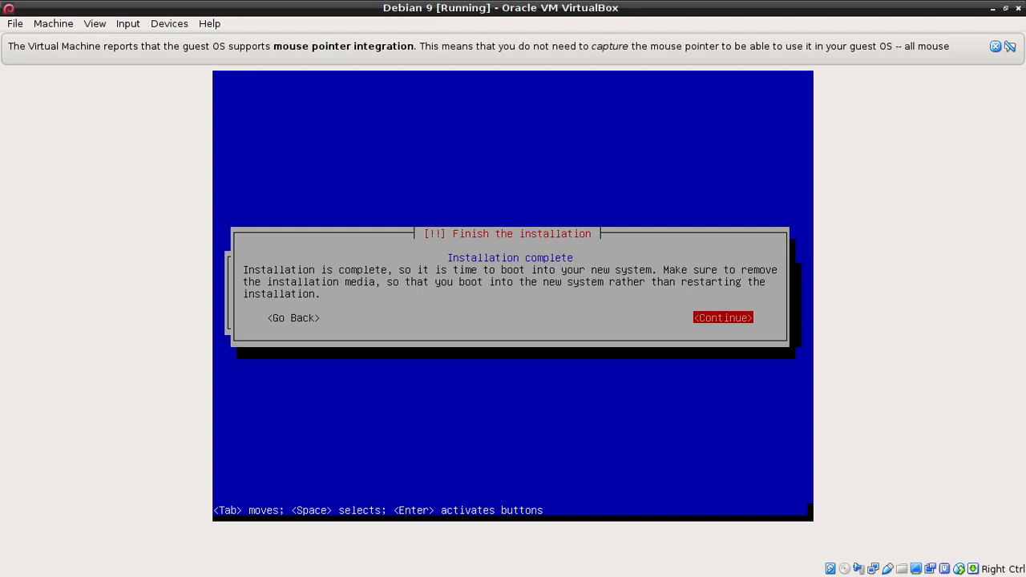
Finish the installation, reboot, and boot Debian GNU/Linux from the GRUB menu
{"action": "key", "text": "Return"}
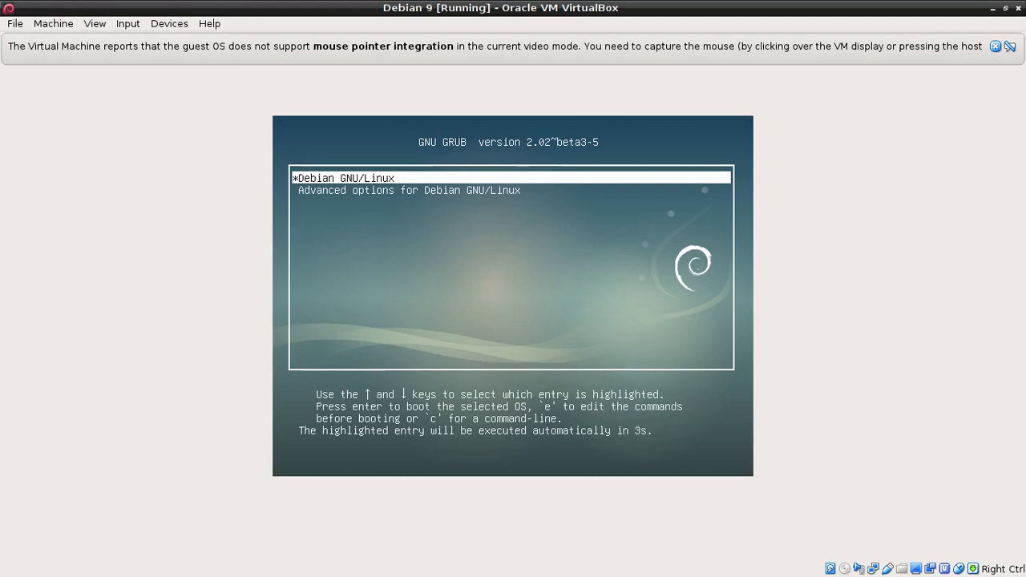
{"action": "key", "text": "Return"}
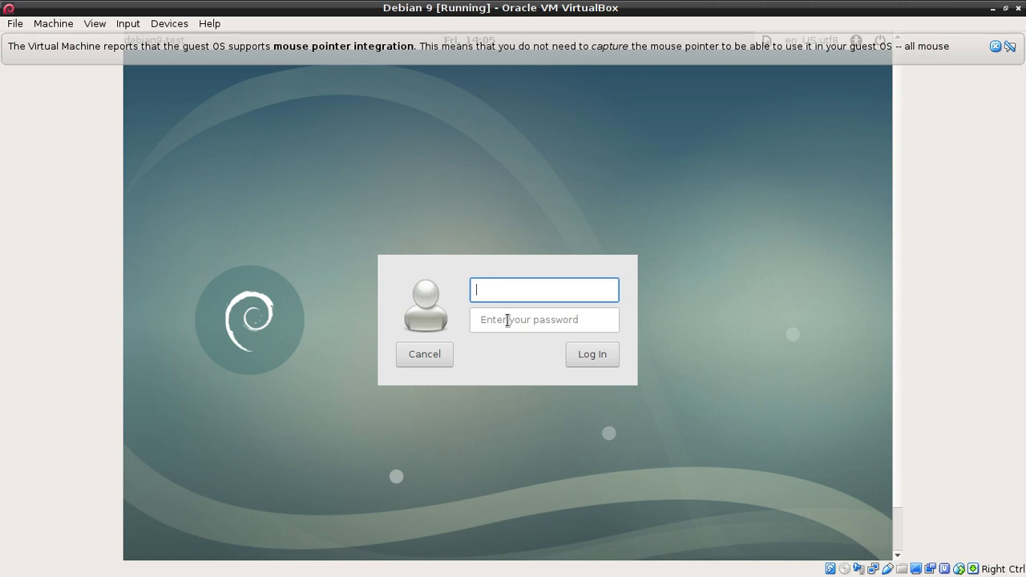
Log in with the user's name and password, then close the mouse-integration notice bar
{"action": "type", "text": "vmunoz"}
{"action": "key", "text": "Tab"}
{"action": "type", "text": "••••••••••"}
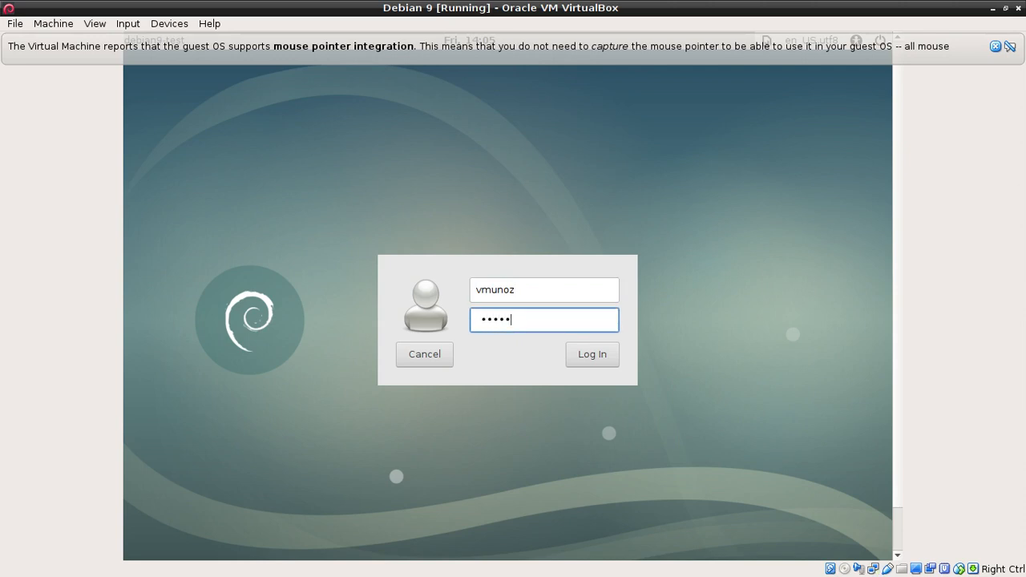
{"action": "key", "text": "Return"}
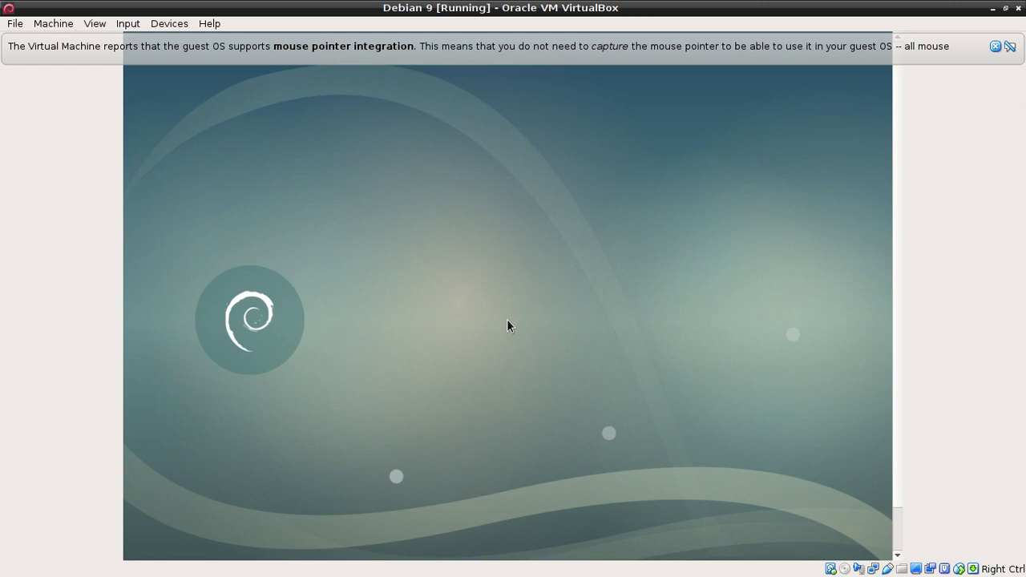
{"action": "left_click", "coordinate": [995, 47]}
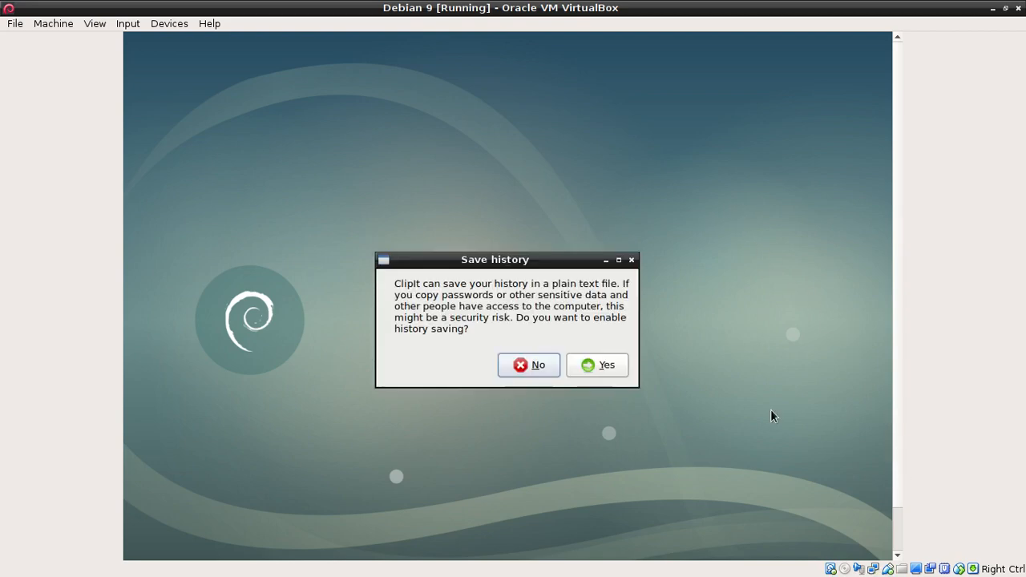
Answer No in ClipIt's Save history prompt to keep history saving disabled
{"action": "left_click", "coordinate": [472, 306]}
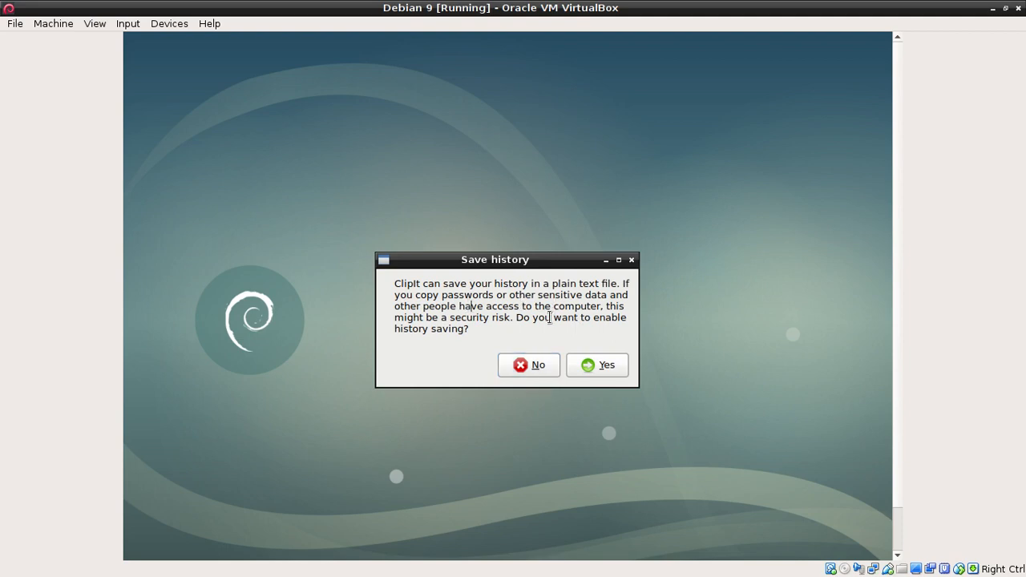
{"action": "left_click", "coordinate": [518, 366]}
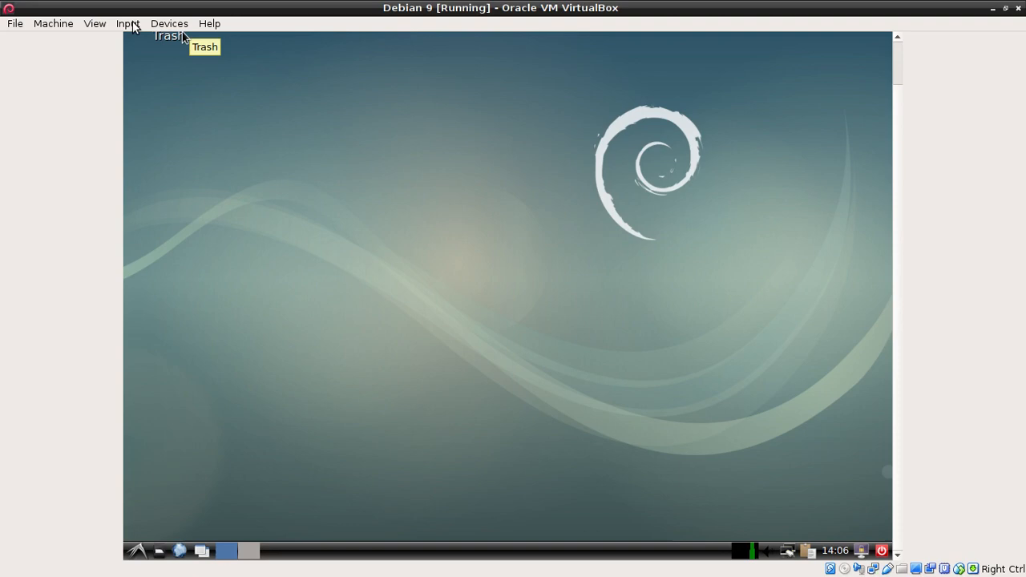
Insert the Guest Additions CD image through the Devices menu
{"action": "left_click", "coordinate": [170, 24]}
{"action": "mouse_move", "coordinate": [178, 44]}
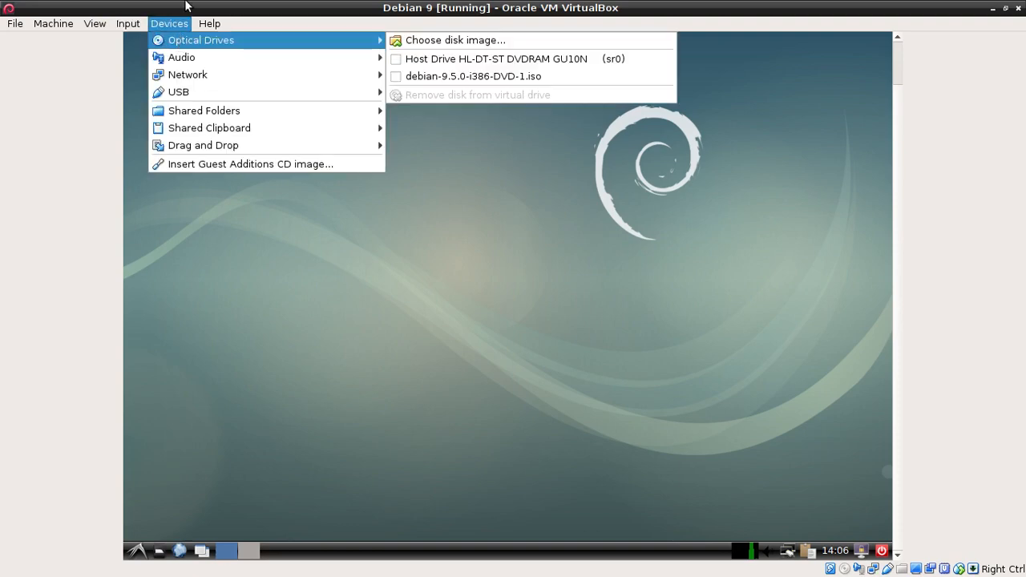
{"action": "left_click", "coordinate": [256, 6]}
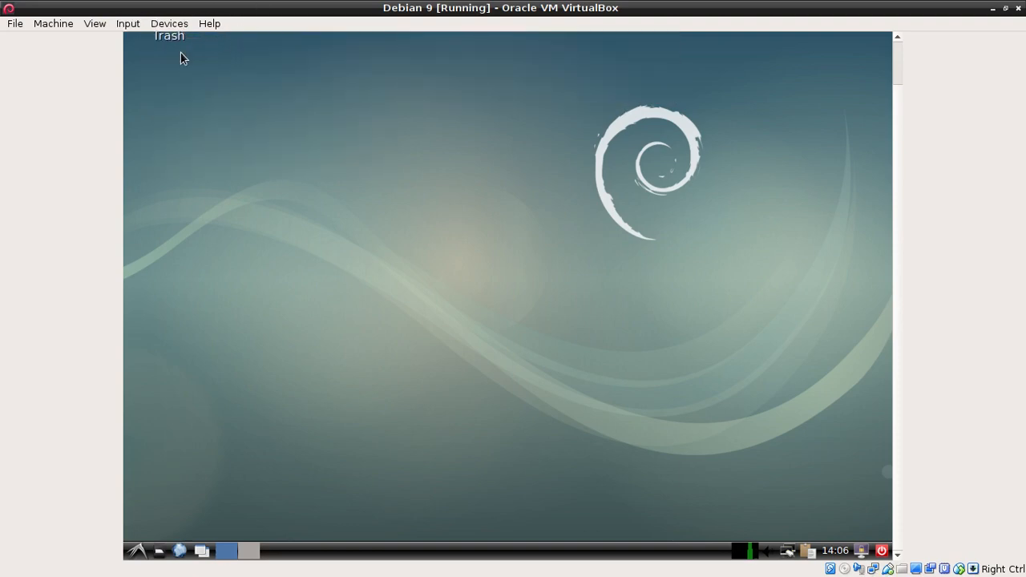
{"action": "left_click", "coordinate": [178, 24]}
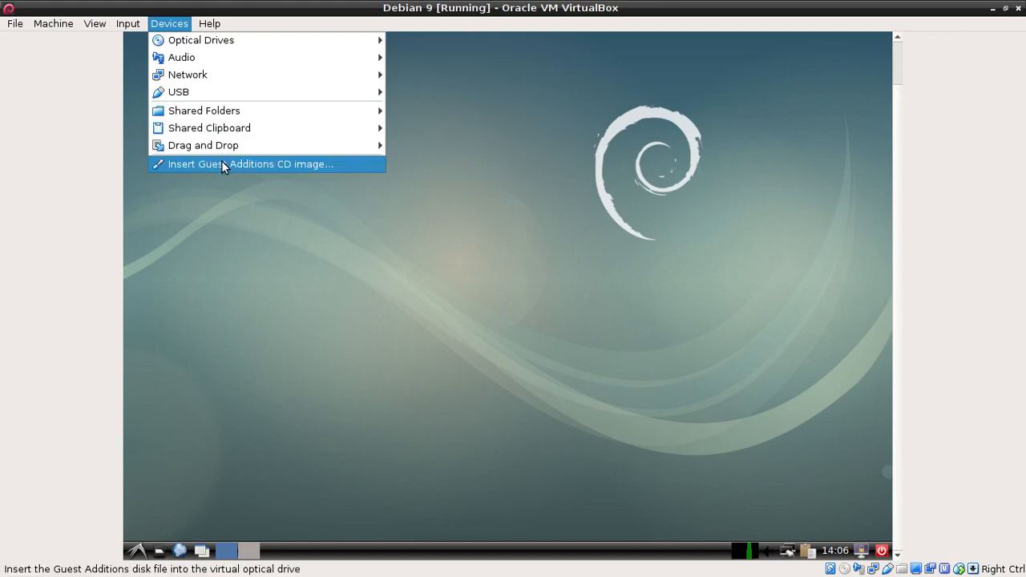
{"action": "left_click", "coordinate": [250, 168]}
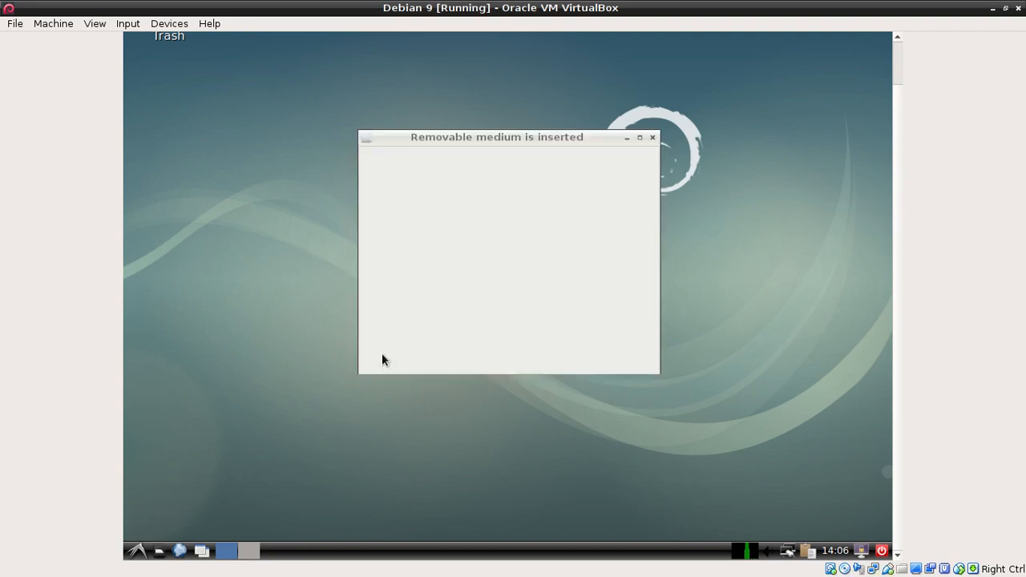
Open the inserted disc at /media/cdrom0, then close the LibreOffice window VBoxLinuxAdditions.run launched
{"action": "left_click", "coordinate": [622, 410]}
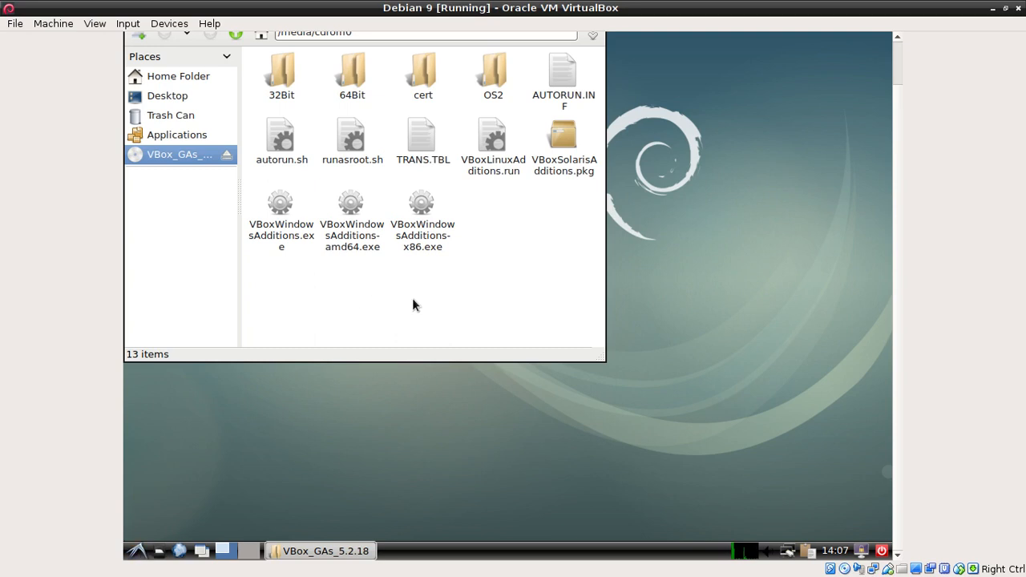
{"action": "double_click", "coordinate": [500, 152]}
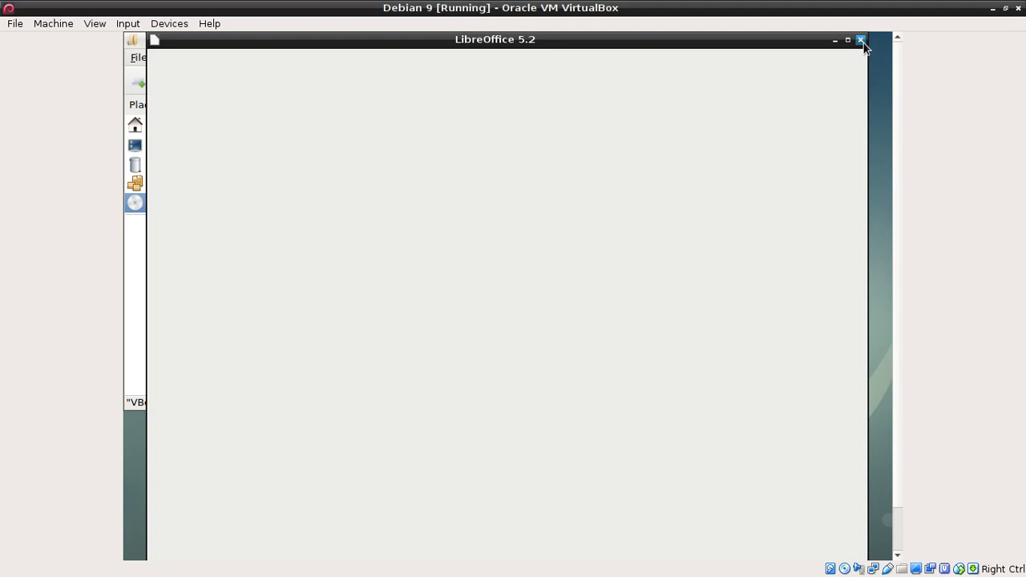
{"action": "left_click", "coordinate": [865, 43]}
{"action": "left_click", "coordinate": [861, 42]}
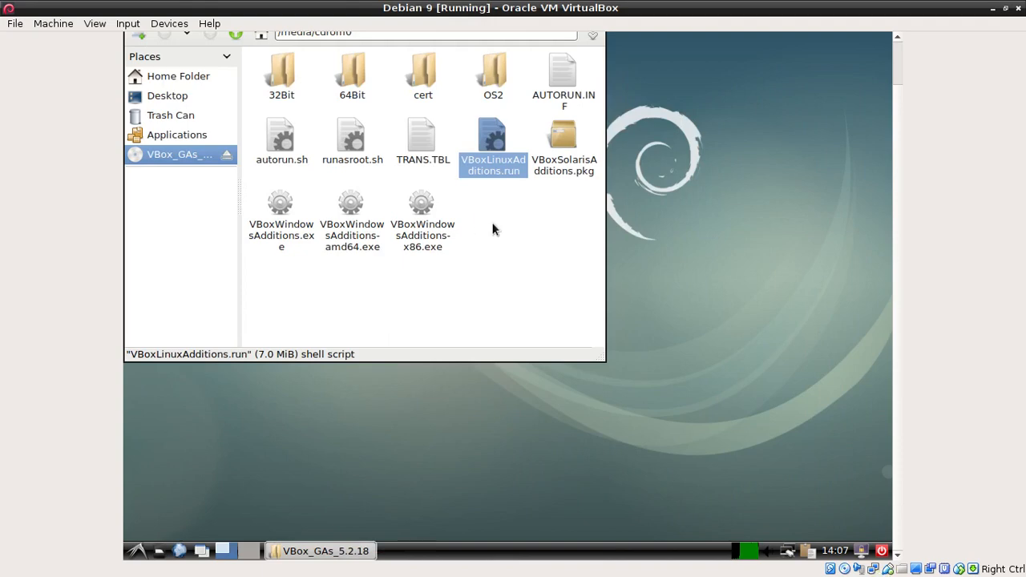
Launch Root Terminal from System Tools and authenticate with the administrative password
{"action": "left_click", "coordinate": [137, 551]}
{"action": "mouse_move", "coordinate": [193, 477]}
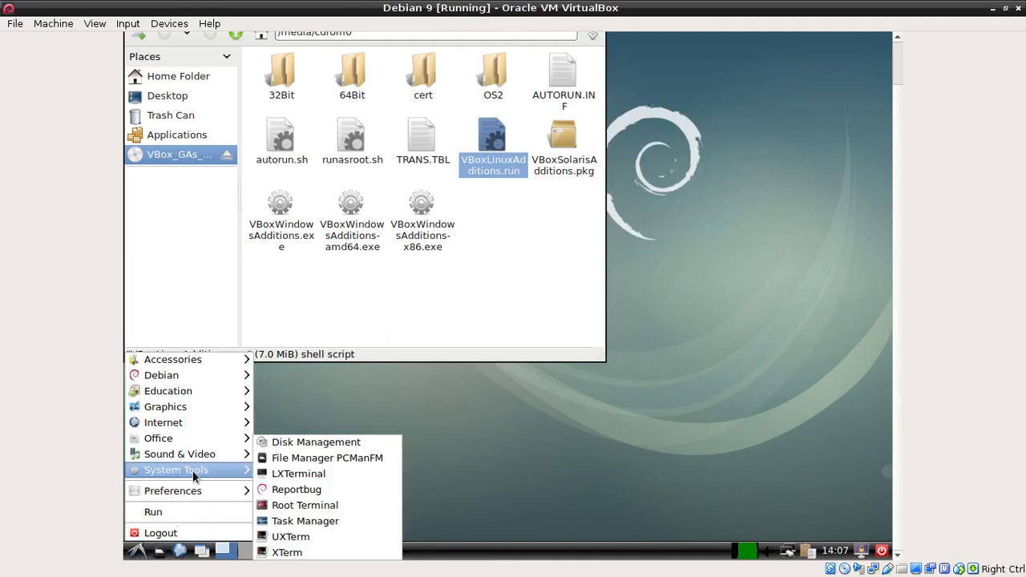
{"action": "left_click", "coordinate": [304, 506]}
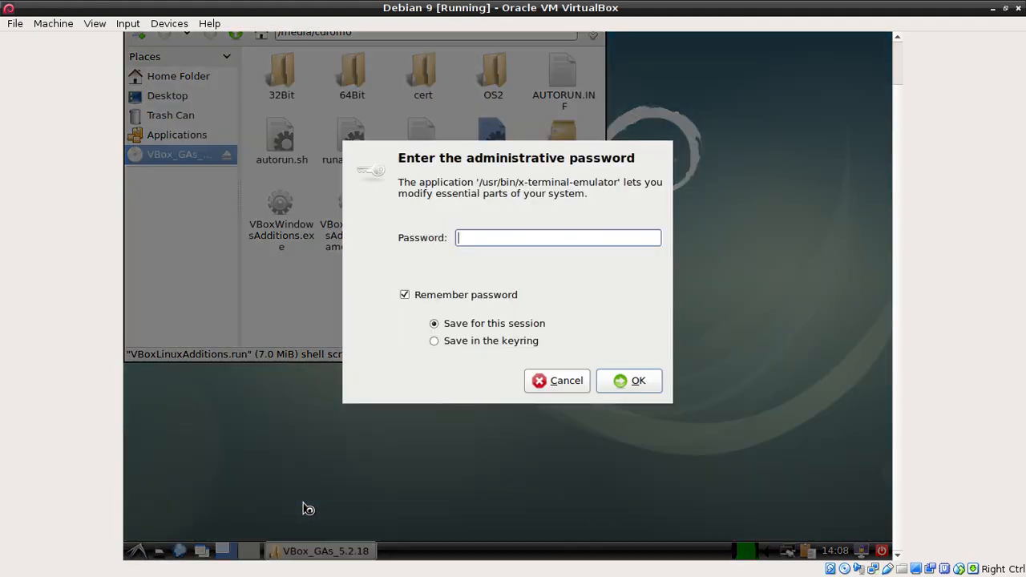
{"action": "type", "text": "●●●●●●●●●"}
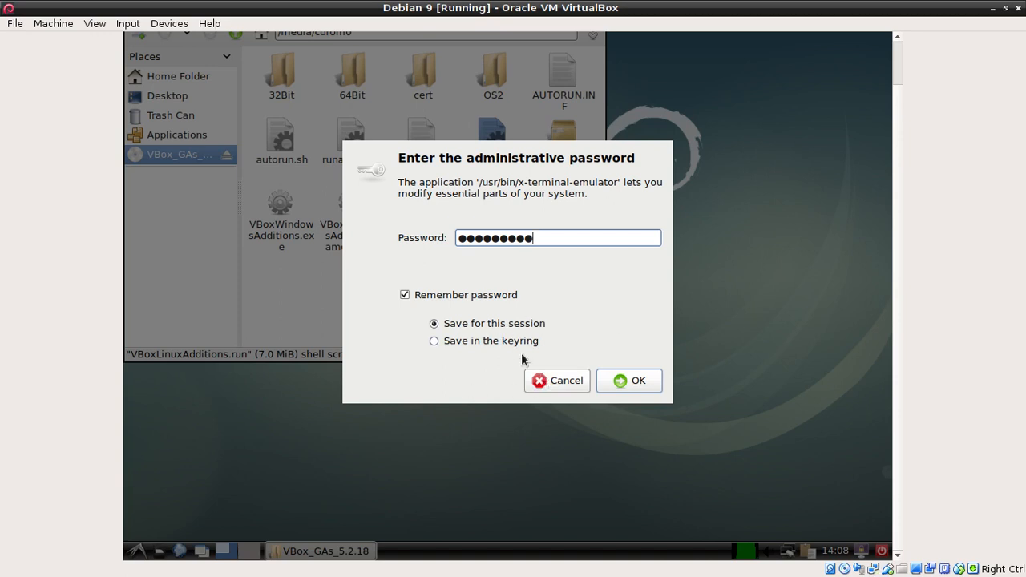
{"action": "left_click", "coordinate": [628, 381]}
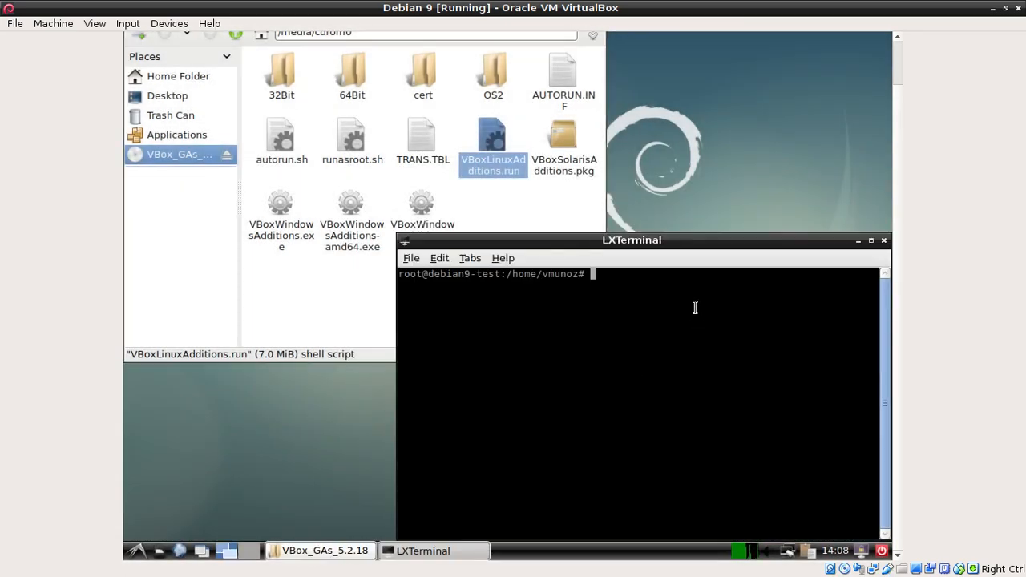
List the home directory, change to /media/cdrom0 and list the Guest Additions files
{"action": "type", "text": "ls"}
{"action": "key", "text": "Return"}
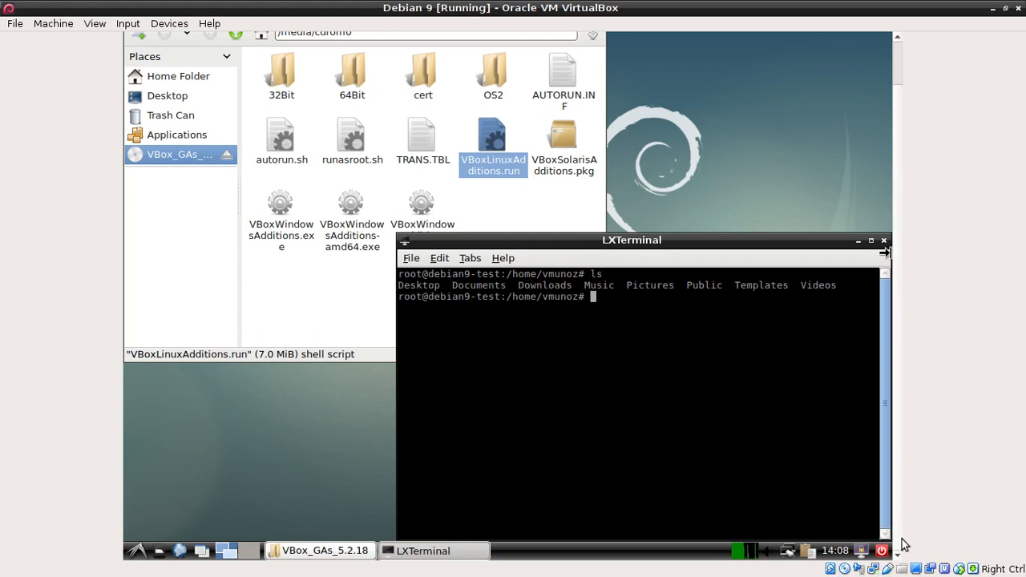
{"action": "left_click_drag", "start_coordinate": [899, 538], "coordinate": [903, 521]}
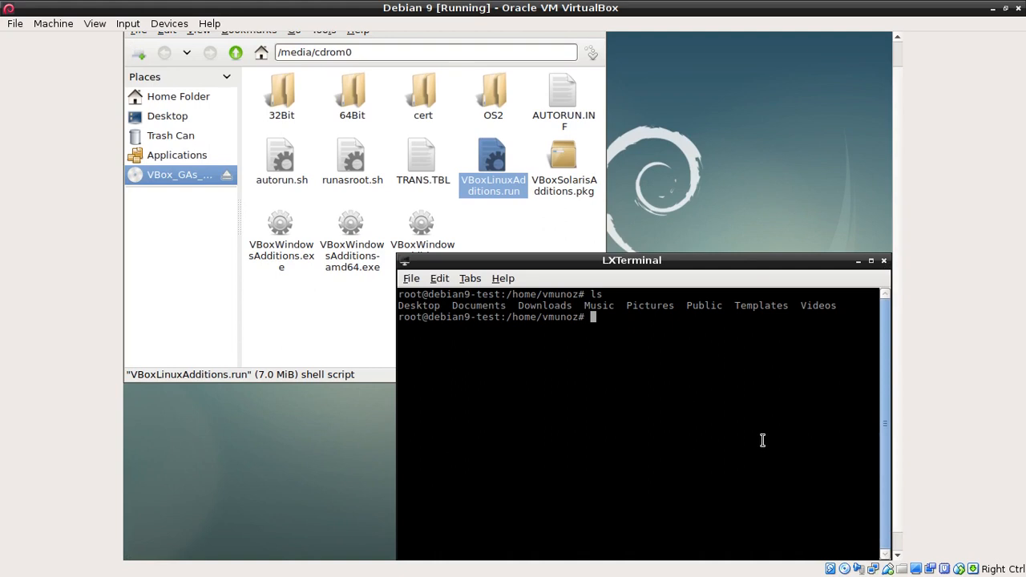
{"action": "type", "text": "cd /media/cdrom0"}
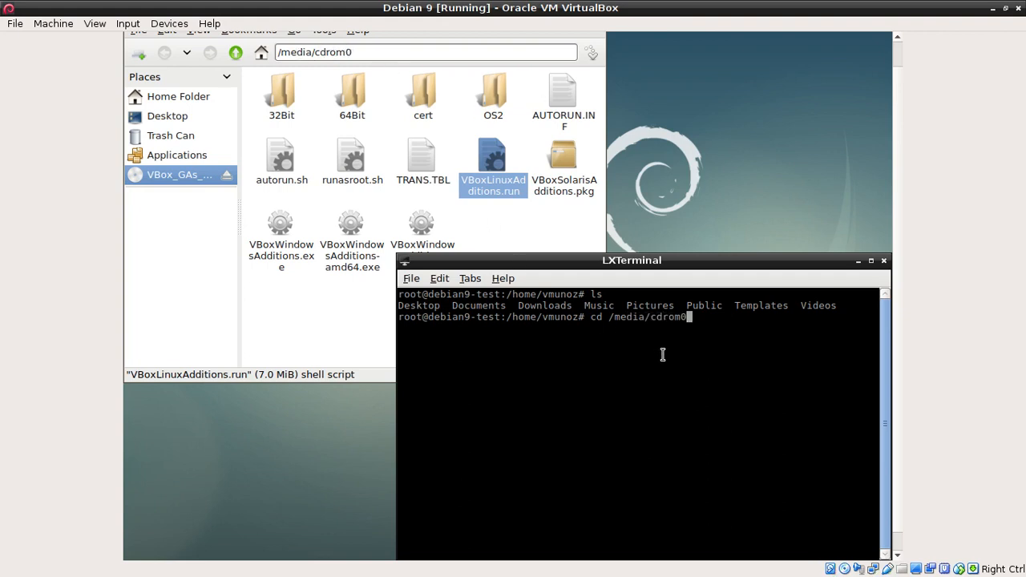
{"action": "key", "text": "Return"}
{"action": "type", "text": "ls"}
{"action": "key", "text": "Return"}
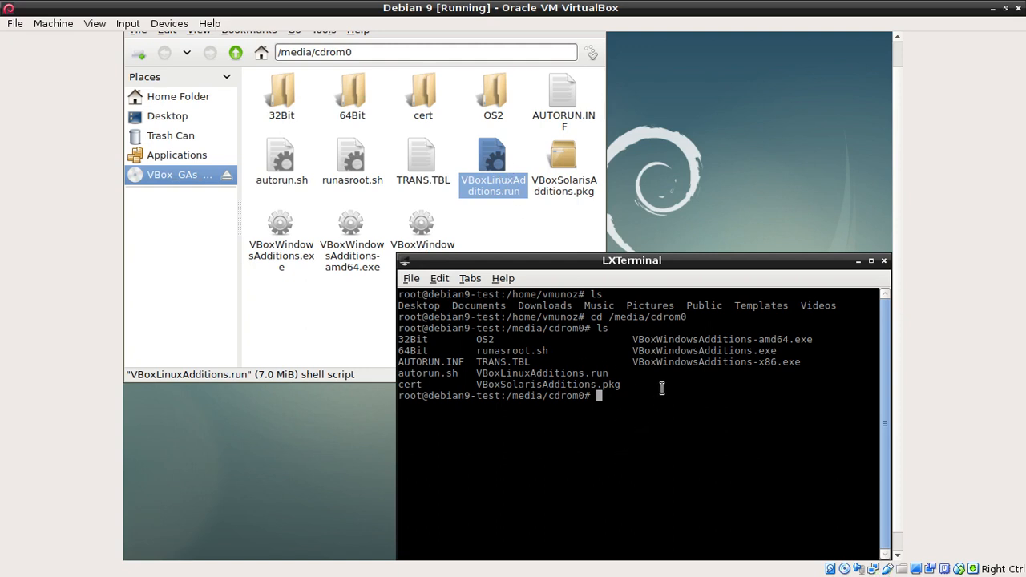
{"action": "type", "text": "./VBoxLinux"}
Return to root's home directory with cd ~, list it, and type mkdir VBOX
{"action": "key", "text": "BackSpace"}
{"action": "key", "text": "BackSpace"}
{"action": "key", "text": "BackSpace"}
{"action": "key", "text": "BackSpace"}
{"action": "key", "text": "BackSpace"}
{"action": "key", "text": "BackSpace"}
{"action": "key", "text": "BackSpace"}
{"action": "key", "text": "BackSpace"}
{"action": "key", "text": "BackSpace"}
{"action": "type", "text": "runas"}
{"action": "key", "text": "BackSpace"}
{"action": "key", "text": "BackSpace"}
{"action": "key", "text": "BackSpace"}
{"action": "key", "text": "BackSpace"}
{"action": "key", "text": "BackSpace"}
{"action": "key", "text": "BackSpace"}
{"action": "key", "text": "BackSpace"}
{"action": "type", "text": "./"}
{"action": "key", "text": "BackSpace"}
{"action": "key", "text": "BackSpace"}
{"action": "type", "text": "cd ~"}
{"action": "key", "text": "Return"}
{"action": "type", "text": "ls"}
{"action": "key", "text": "Return"}
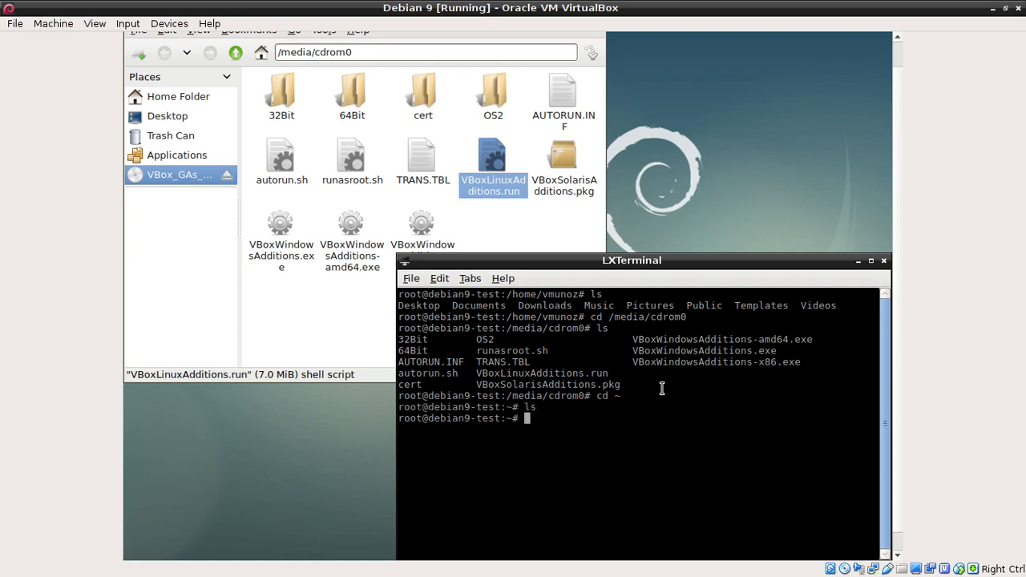
{"action": "type", "text": "mkdir VBOX"}
Create folders VBOX, vbox, Vbox and vBOX in root's home and list them
{"action": "key", "text": "Return"}
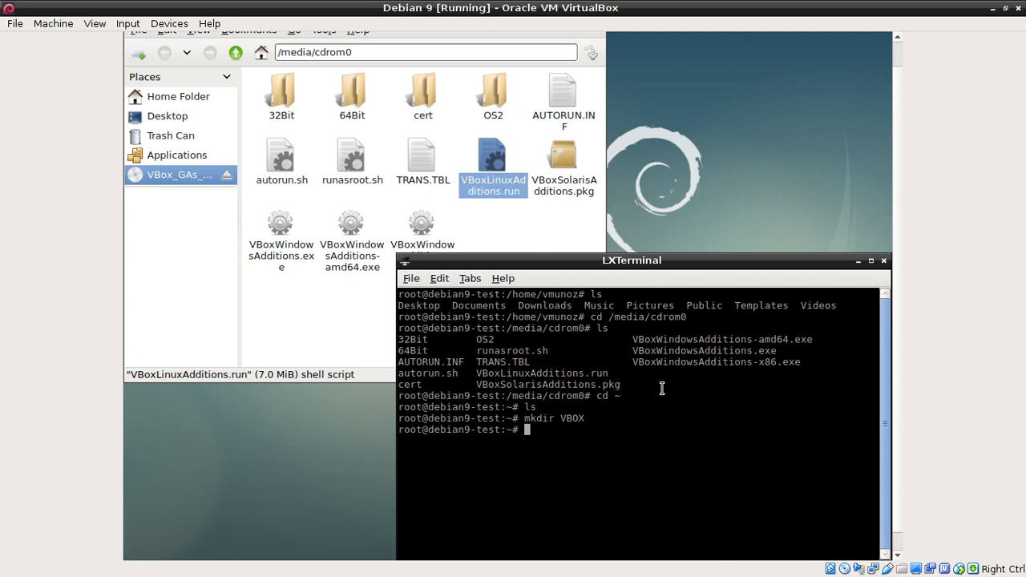
{"action": "type", "text": "mkdir vbox"}
{"action": "key", "text": "Return"}
{"action": "type", "text": "mkdir Vbox"}
{"action": "key", "text": "Return"}
{"action": "type", "text": "mkdir vBOX"}
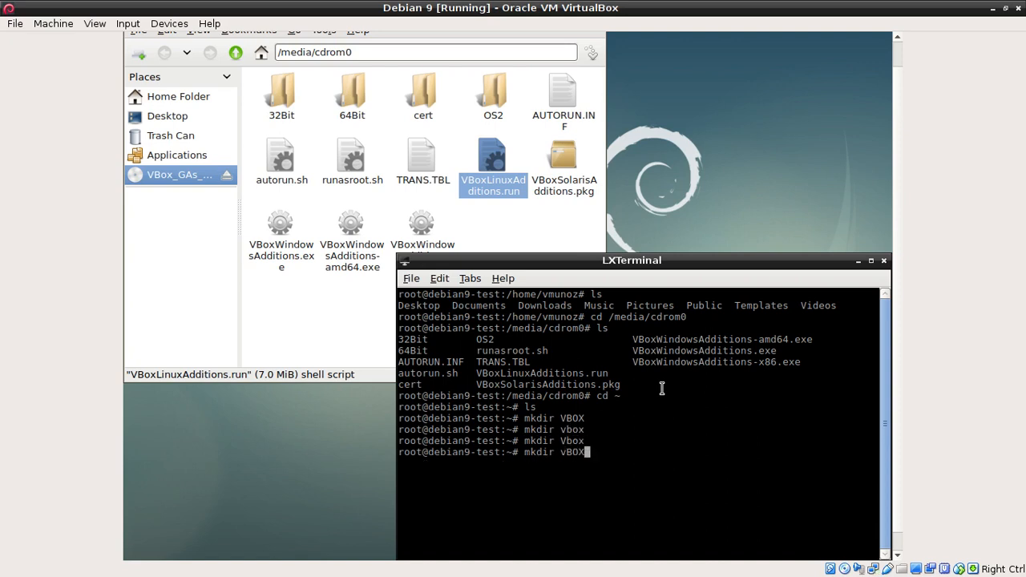
{"action": "key", "text": "Return"}
{"action": "type", "text": "ls"}
{"action": "key", "text": "Return"}
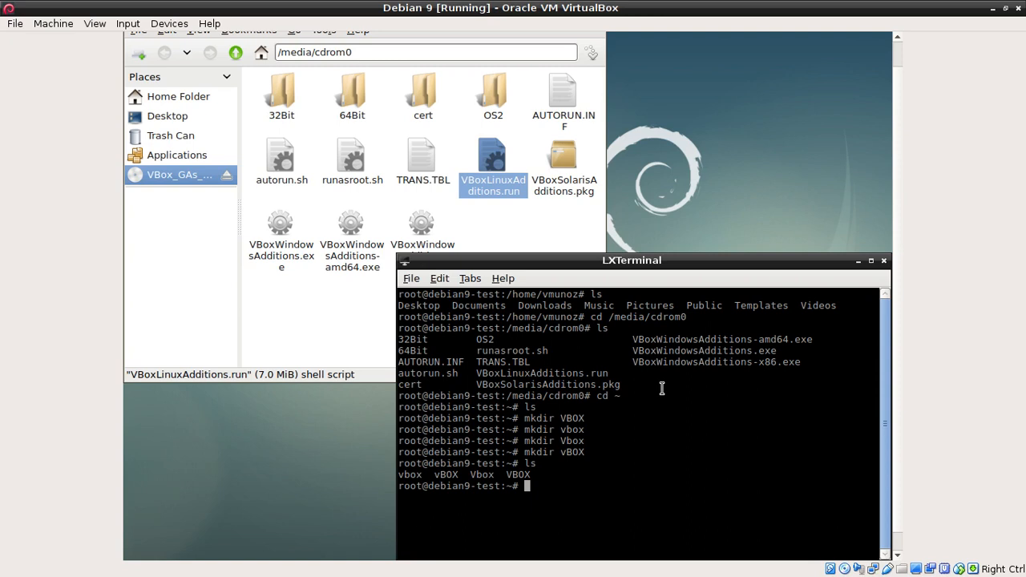
Delete all four test folders with rm -vR *
{"action": "type", "text": "rm -v"}
{"action": "key", "text": "BackSpace"}
{"action": "type", "text": "R *"}
{"action": "key", "text": "Return"}
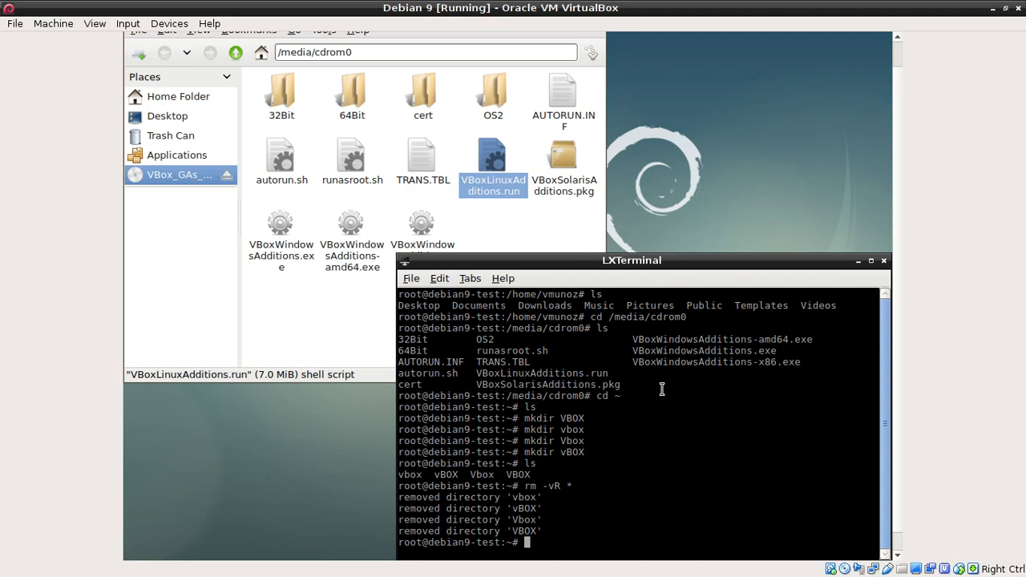
Recreate the VBOX folder in root's home directory
{"action": "type", "text": "mkdir VBOX"}
{"action": "key", "text": "Return"}
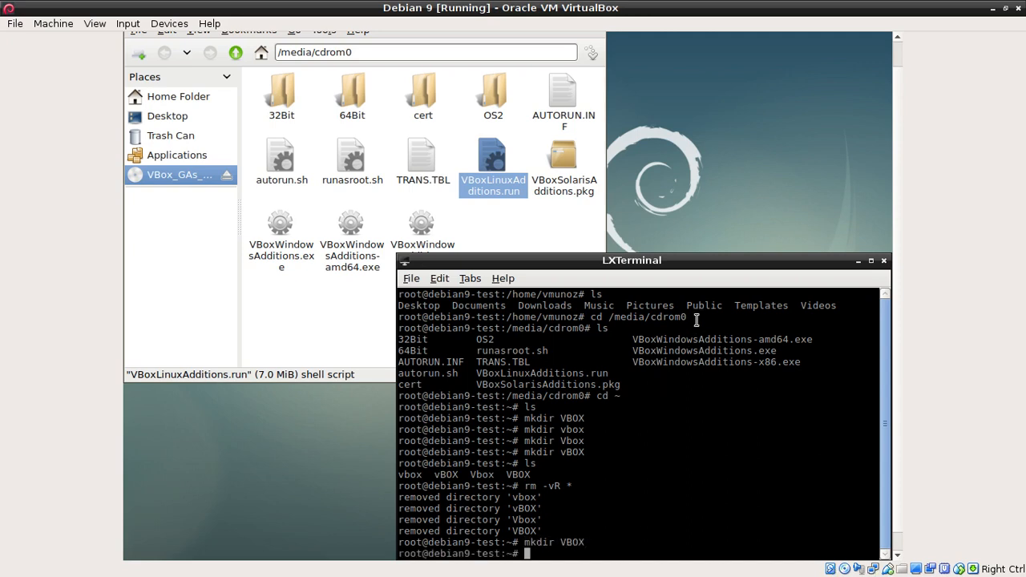
{"action": "left_click_drag", "start_coordinate": [716, 264], "coordinate": [749, 221]}
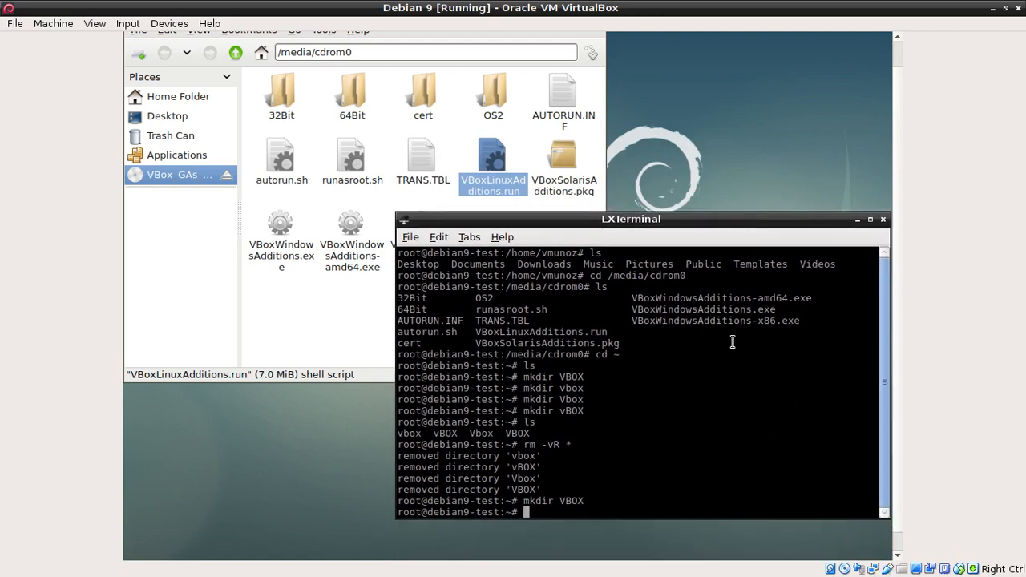
Type a copy command for /media/cdrom0/*, fixing the path with Tab completion
{"action": "type", "text": "cp /media/cdrom"}
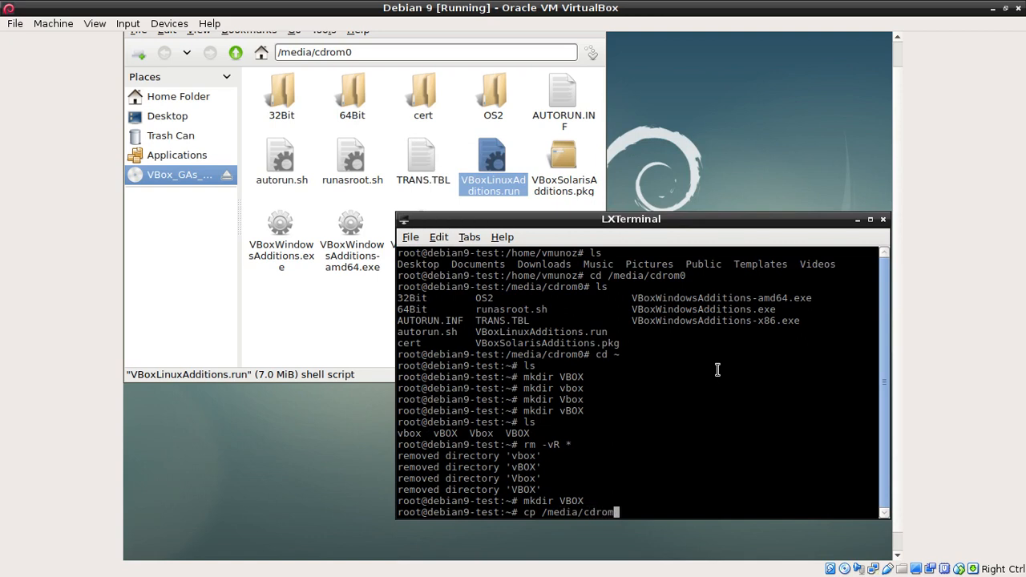
{"action": "type", "text": "0"}
{"action": "key", "text": "BackSpace"}
{"action": "key", "text": "BackSpace"}
{"action": "key", "text": "BackSpace"}
{"action": "key", "text": "BackSpace"}
{"action": "key", "text": "BackSpace"}
{"action": "key", "text": "BackSpace"}
{"action": "type", "text": "CD"}
{"action": "key", "text": "BackSpace"}
{"action": "key", "text": "BackSpace"}
{"action": "type", "text": "cdrom0"}
{"action": "type", "text": "/"}
{"action": "key", "text": "BackSpace"}
{"action": "key", "text": "BackSpace"}
{"action": "key", "text": "Tab"}
{"action": "key", "text": "Tab"}
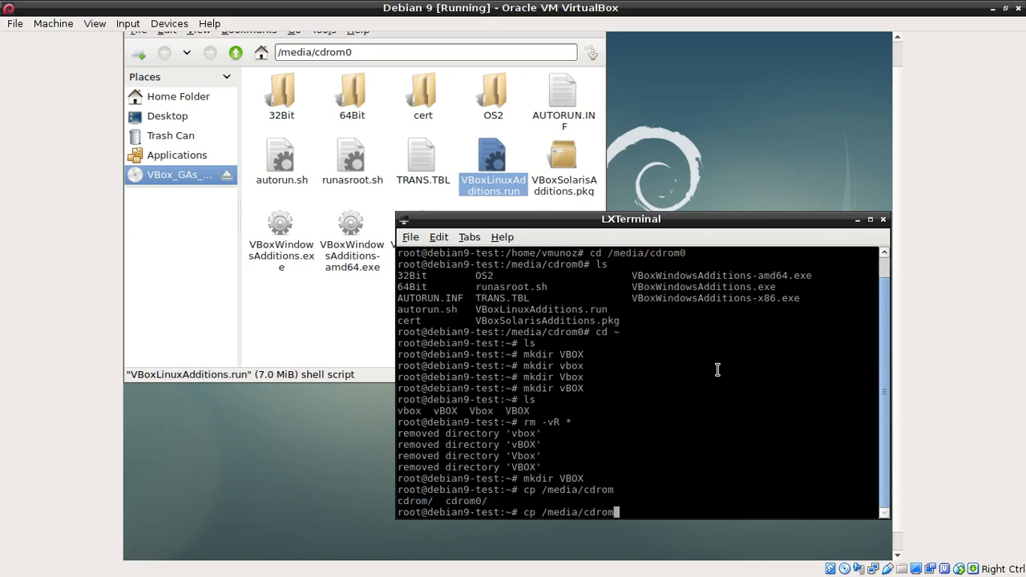
{"action": "type", "text": "0/*"}
Insert the -vR options after cp in the command
{"action": "key", "text": "Home"}
{"action": "key", "text": "Right"}
{"action": "key", "text": "Right"}
{"action": "key", "text": "Right"}
{"action": "type", "text": "-v"}
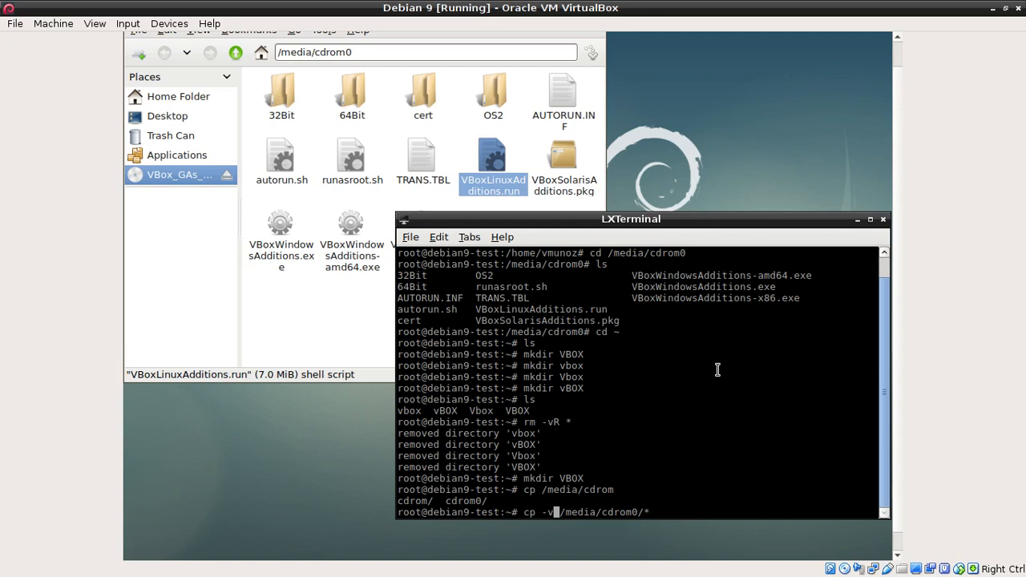
{"action": "type", "text": "R"}
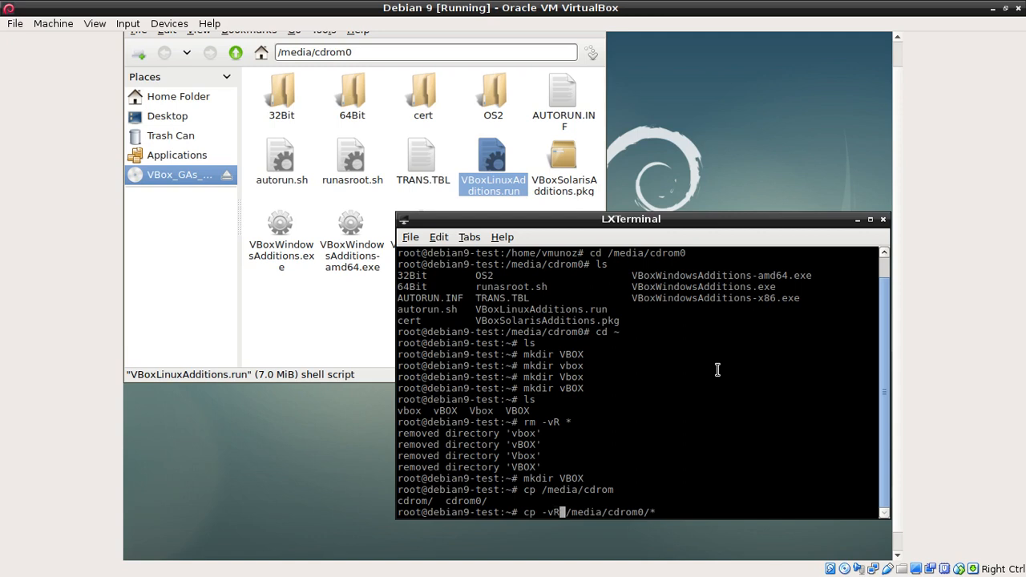
{"action": "key", "text": "End"}
Run cp -vR /media/cdrom0/* ./VBOX/ to copy the disc files into VBOX
{"action": "type", "text": "./VBOX/"}
{"action": "key", "text": "Return"}
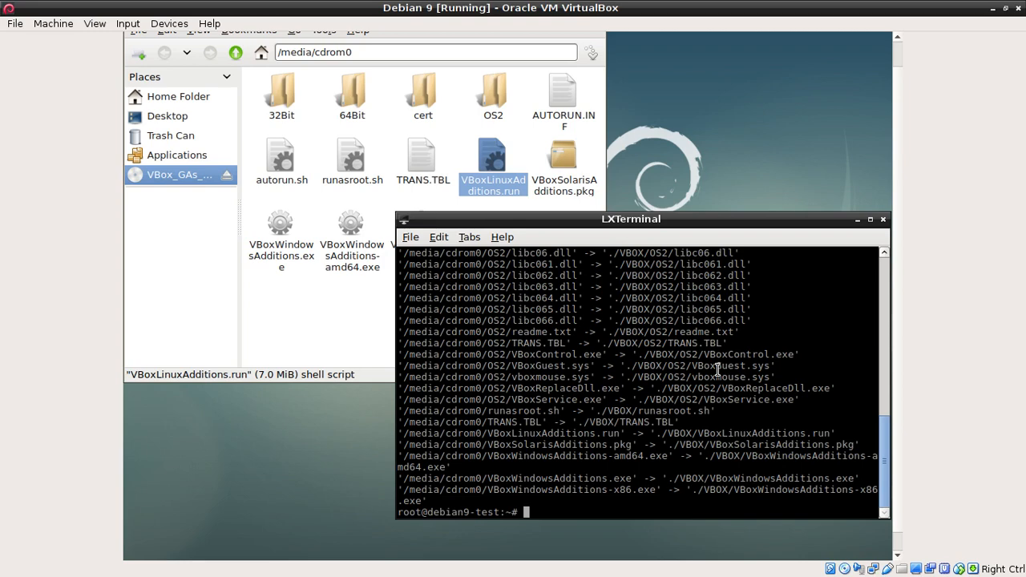
Move into VBOX, list the copied files, and start typing chmod -vR 755 VBoxL
{"action": "type", "text": "ls"}
{"action": "key", "text": "Return"}
{"action": "type", "text": "cd VBOX/"}
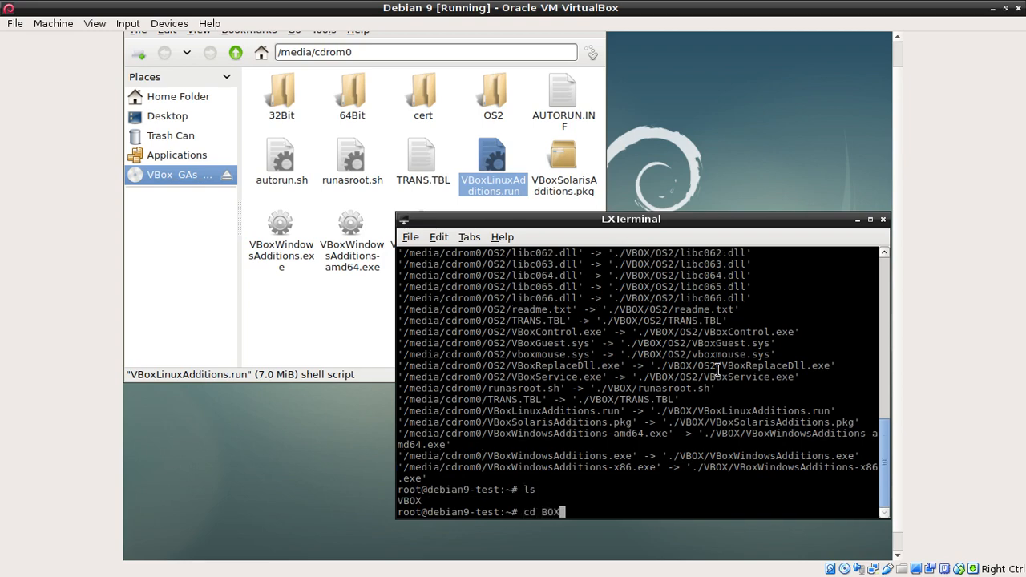
{"action": "key", "text": "Return"}
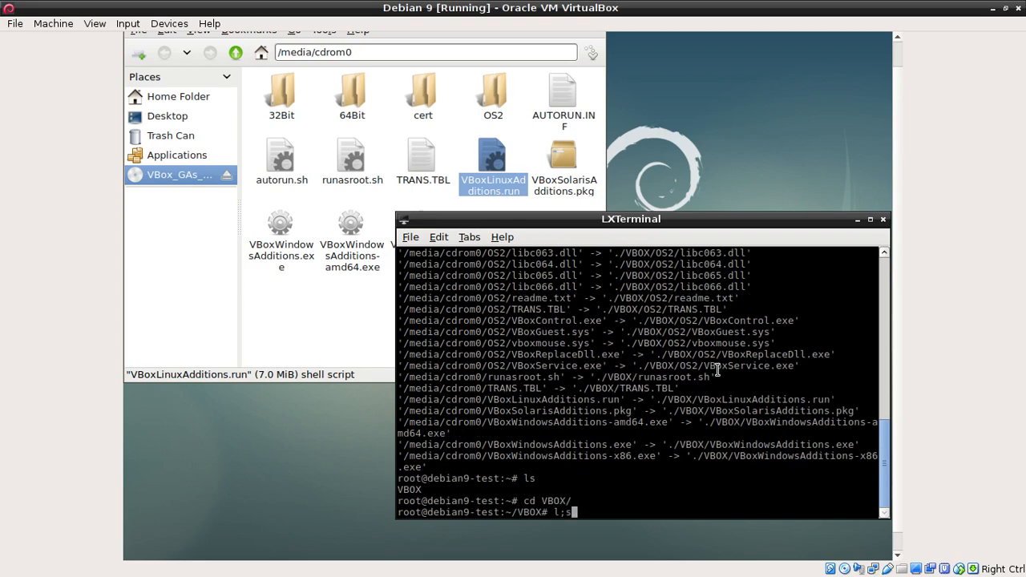
{"action": "type", "text": "ls"}
{"action": "key", "text": "Return"}
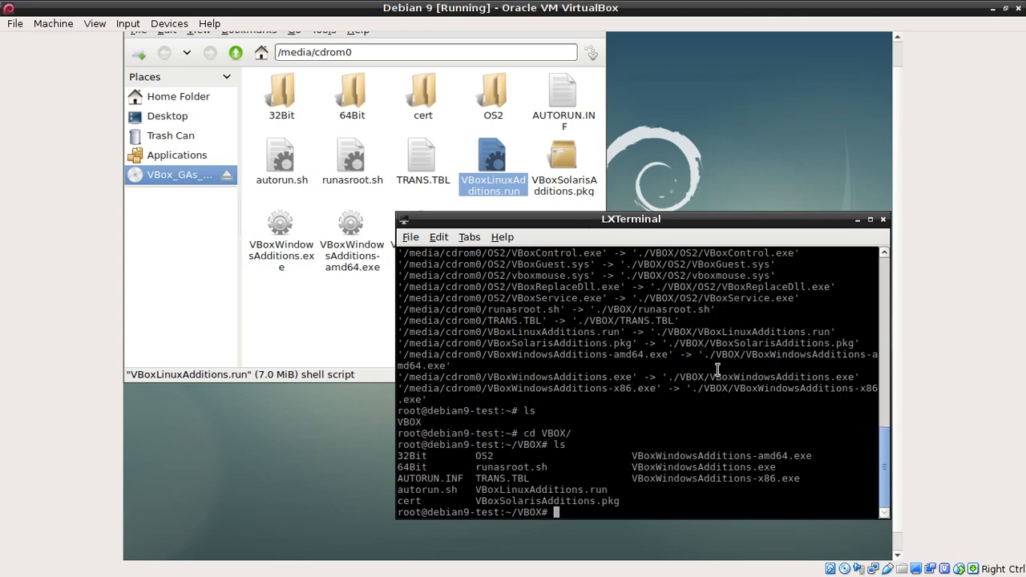
{"action": "type", "text": "chmod -vR"}
{"action": "type", "text": "755 VBox"}
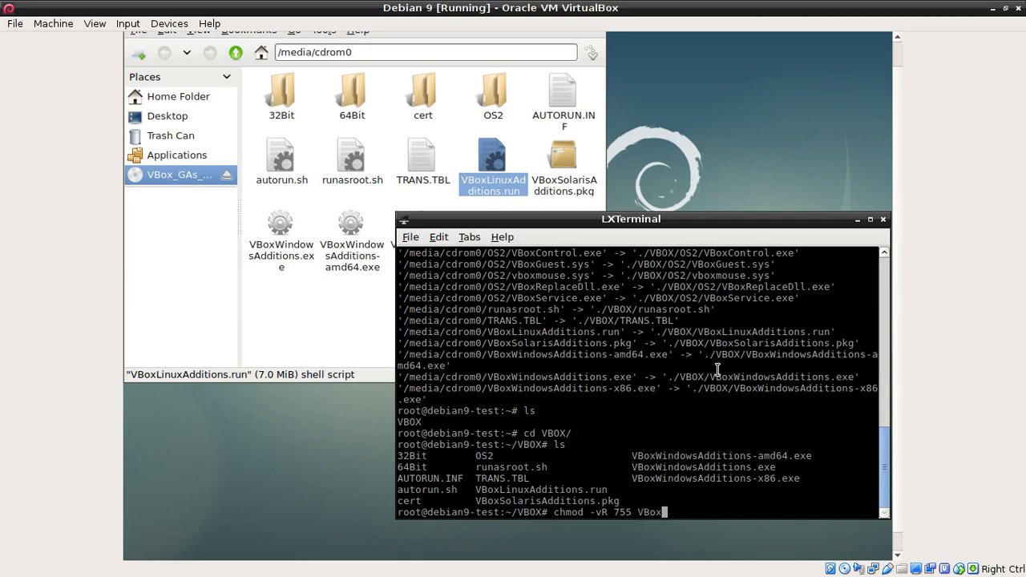
{"action": "type", "text": "L"}
Set VBoxLinuxAdditions.run to mode 755 and enter ./VBoxLinuxAdditions.run at the prompt
{"action": "key", "text": "Tab"}
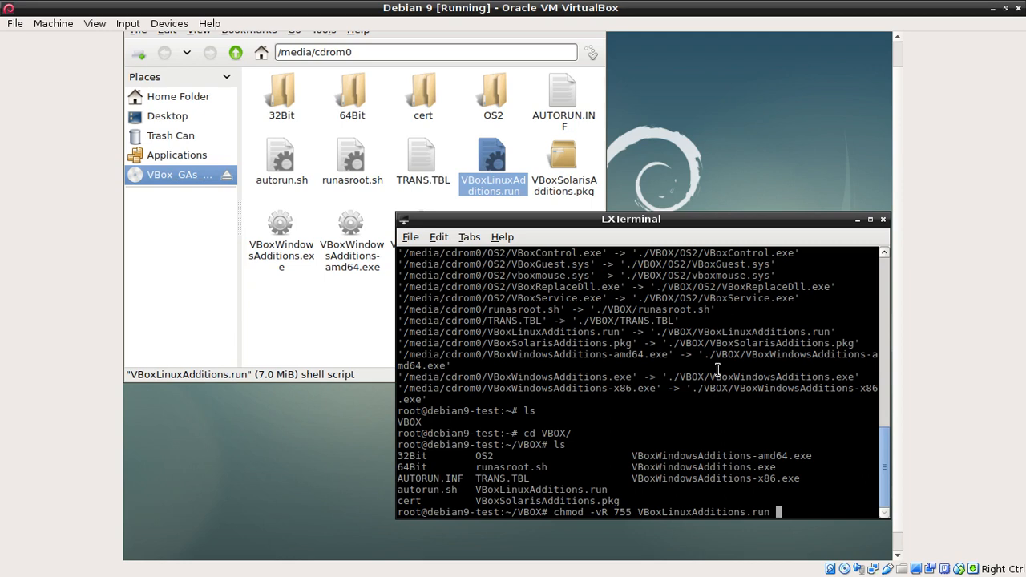
{"action": "key", "text": "Return"}
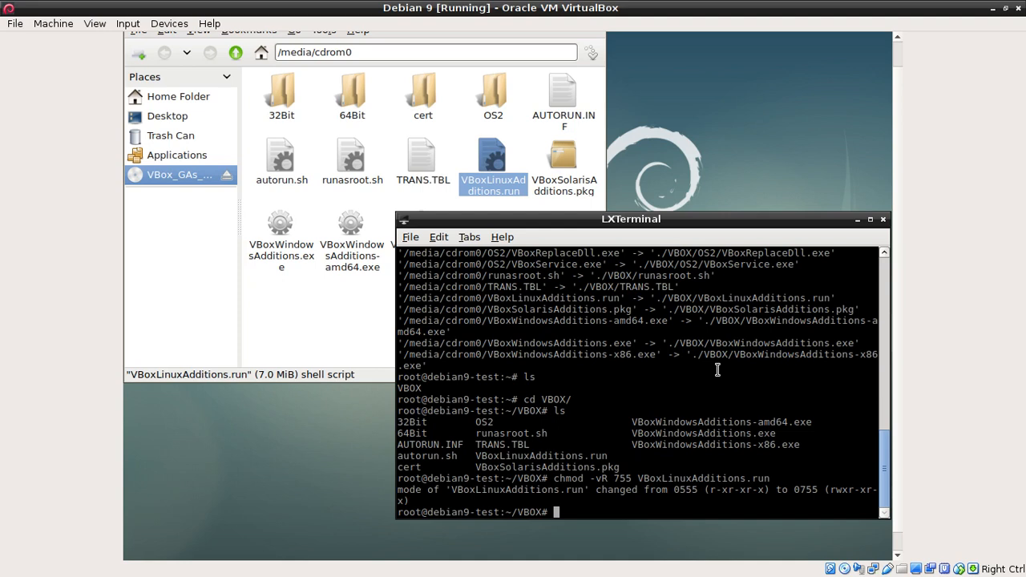
{"action": "type", "text": "./VBoxLi"}
{"action": "key", "text": "Tab"}
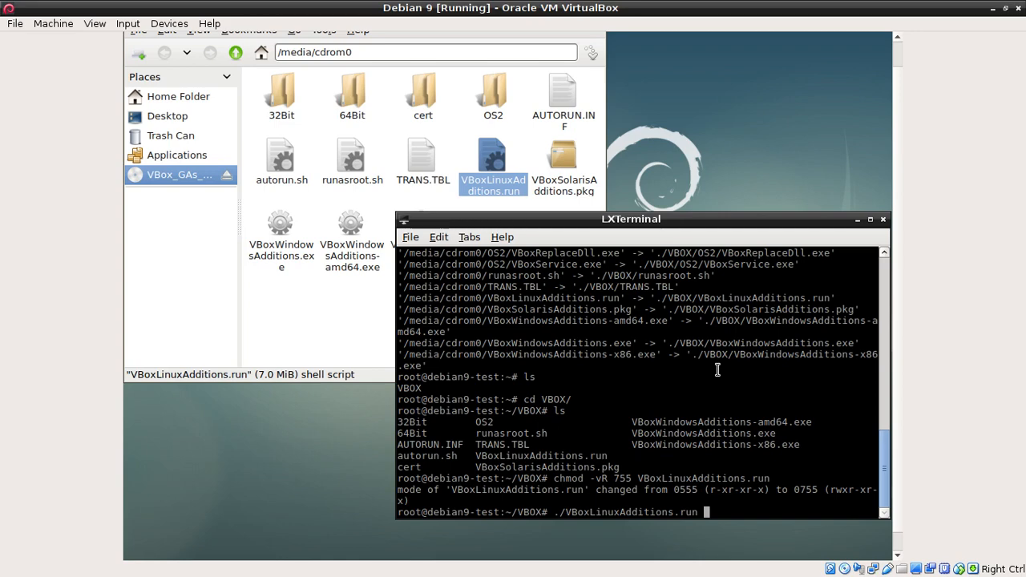
Run ./VBoxLinuxAdditions.run, which can't build kernel modules, then start typing apt-get
{"action": "key", "text": "Return"}
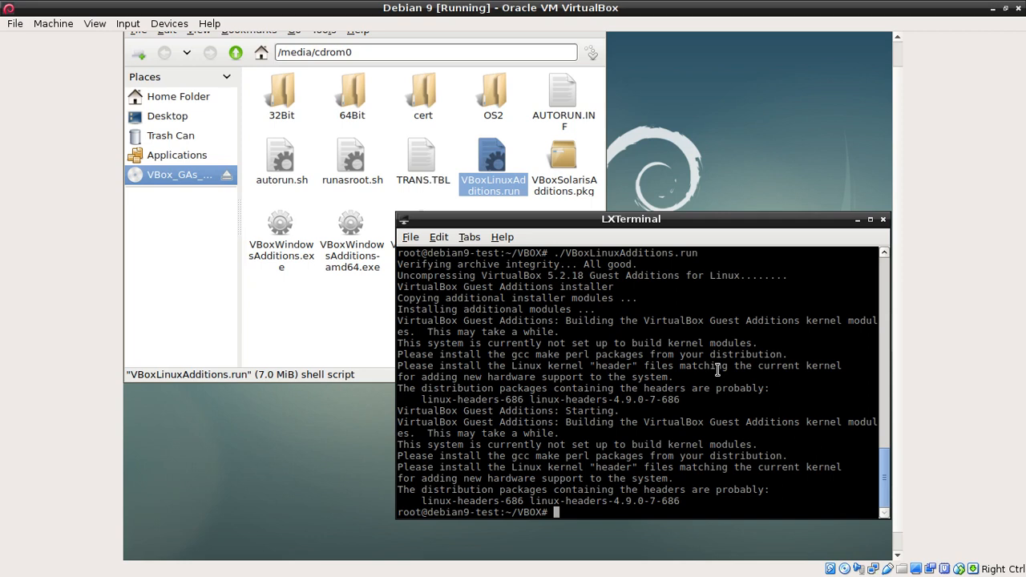
{"action": "type", "text": "ap"}
{"action": "key", "text": "BackSpace"}
{"action": "key", "text": "BackSpace"}
{"action": "type", "text": "apt-get"}
Run apt-get install build-essential and answer y to install its 28 packages
{"action": "type", "text": "install bui"}
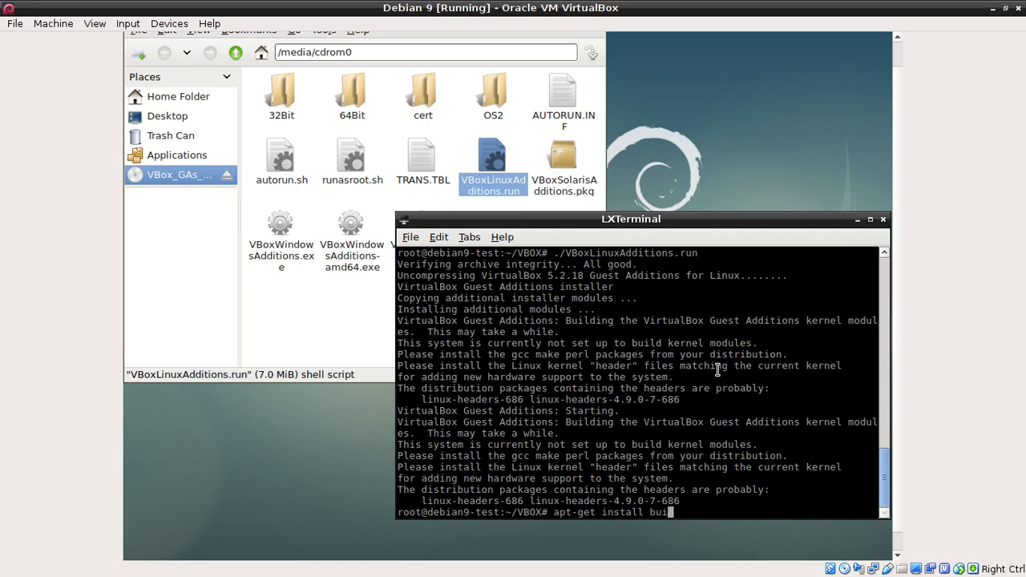
{"action": "type", "text": "ld-essential"}
{"action": "key", "text": "Return"}
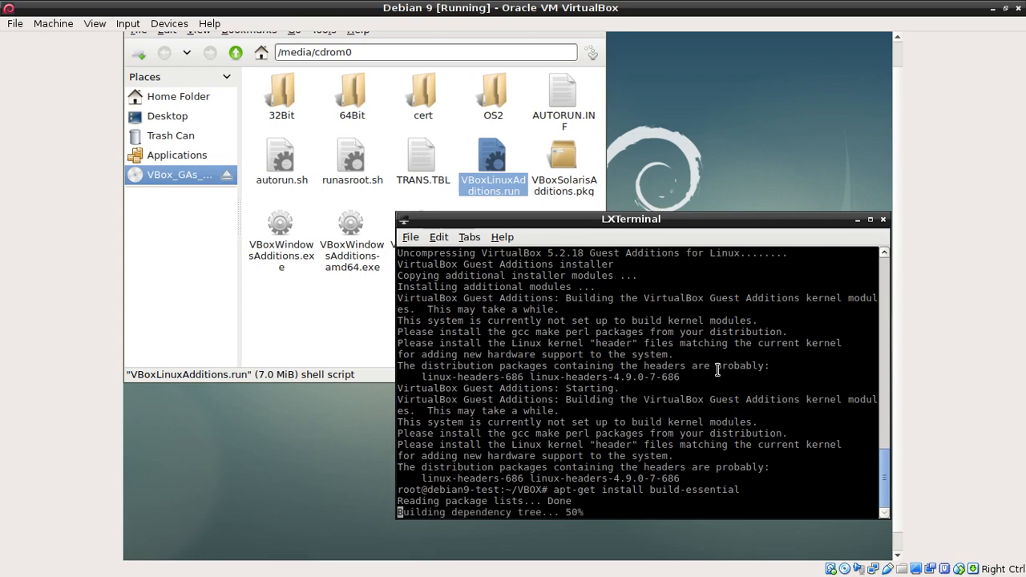
{"action": "type", "text": "y"}
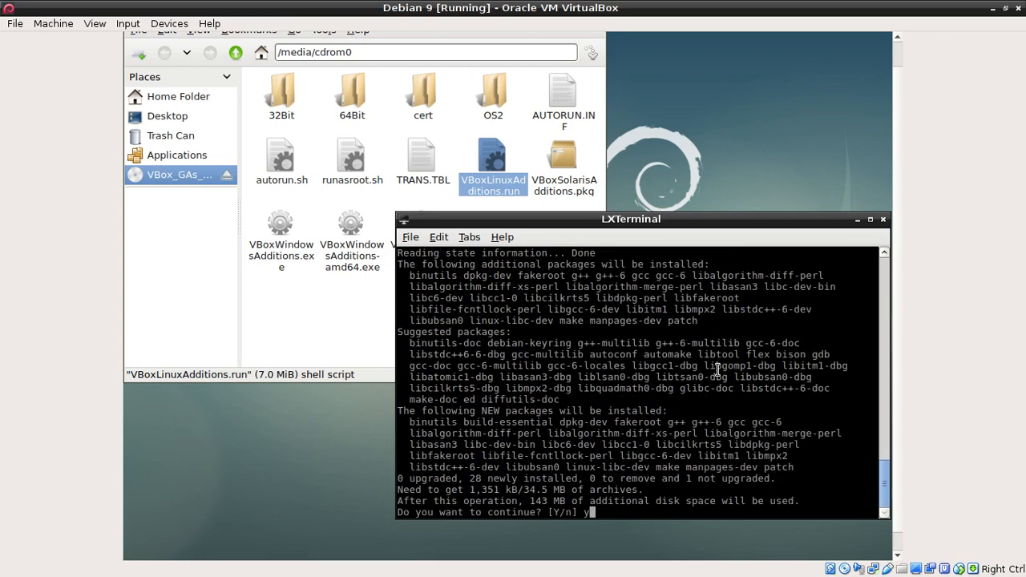
{"action": "key", "text": "Return"}
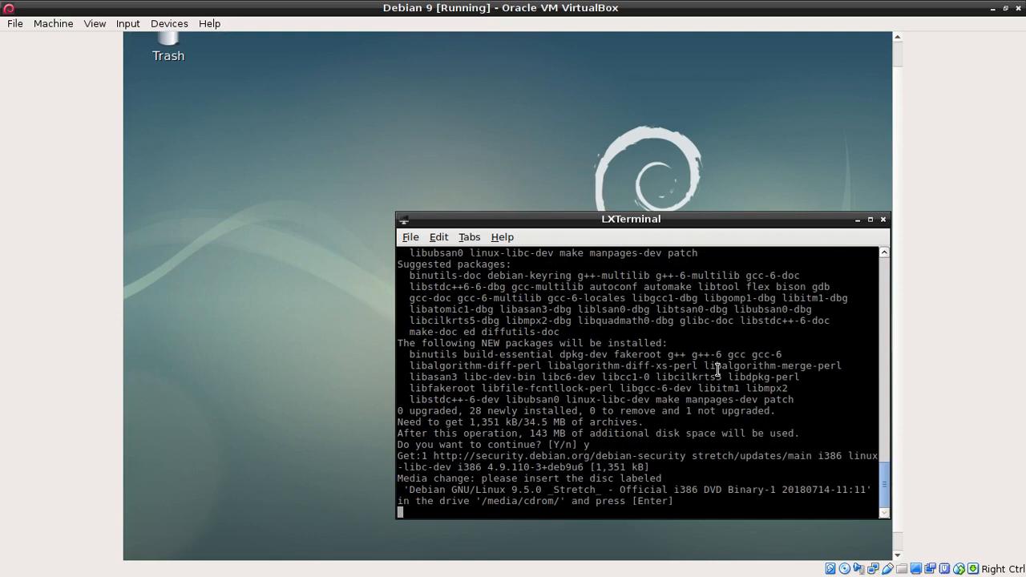
Force-insert debian-9.5.0-i386-DVD-1.iso into the virtual optical drive and confirm the disc to apt
{"action": "left_click", "coordinate": [178, 24]}
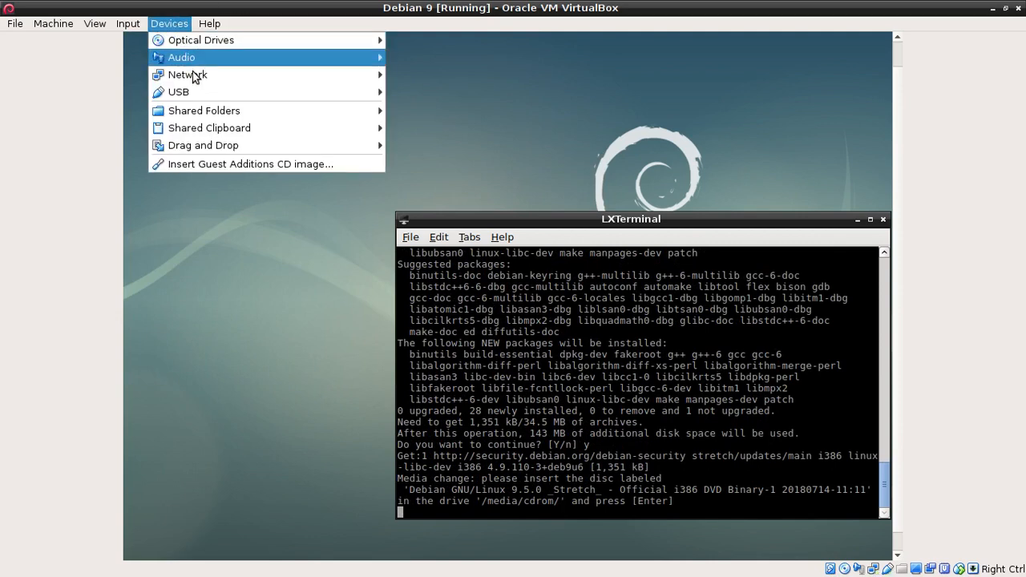
{"action": "mouse_move", "coordinate": [321, 42]}
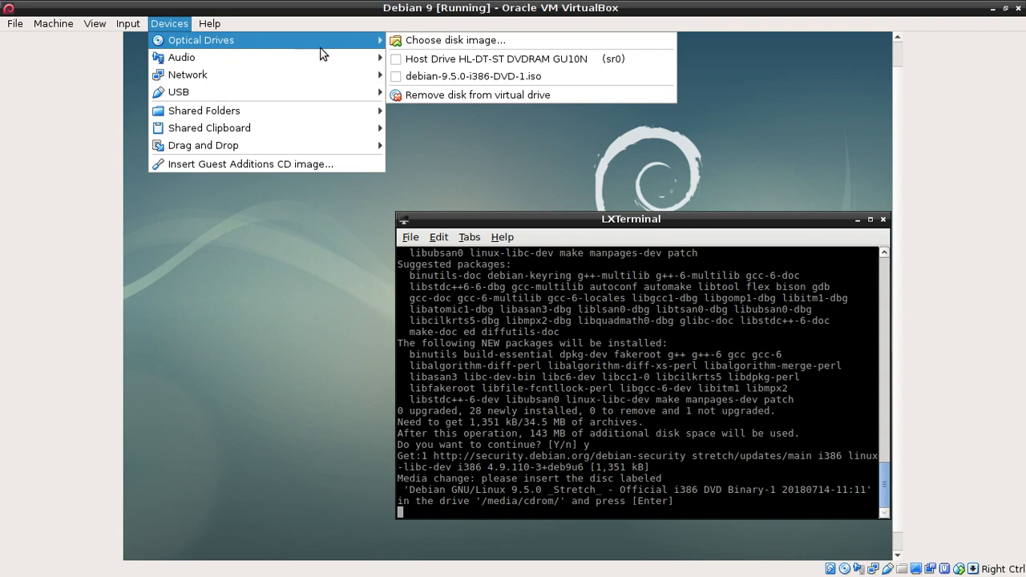
{"action": "left_click", "coordinate": [454, 77]}
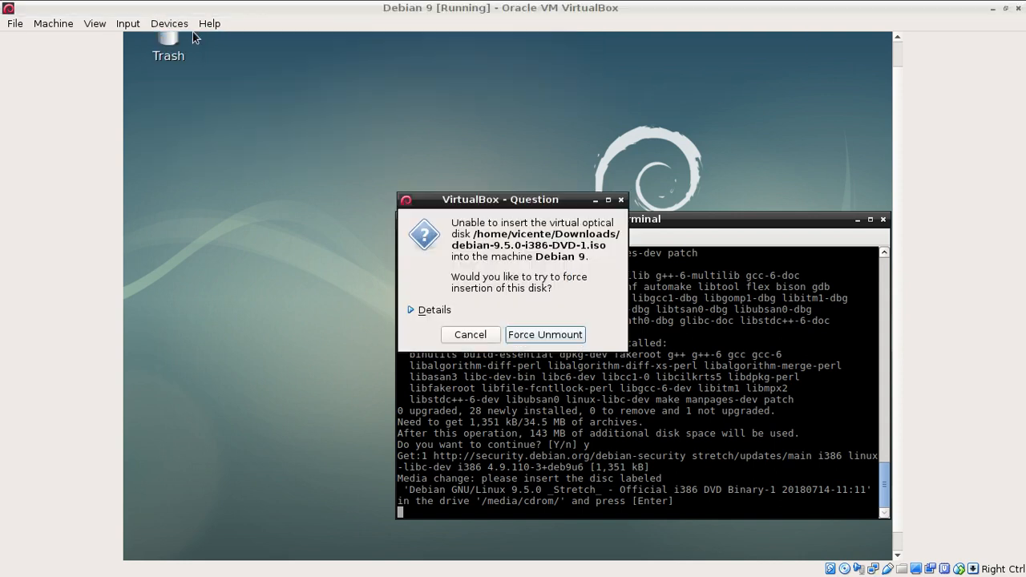
{"action": "left_click", "coordinate": [535, 332]}
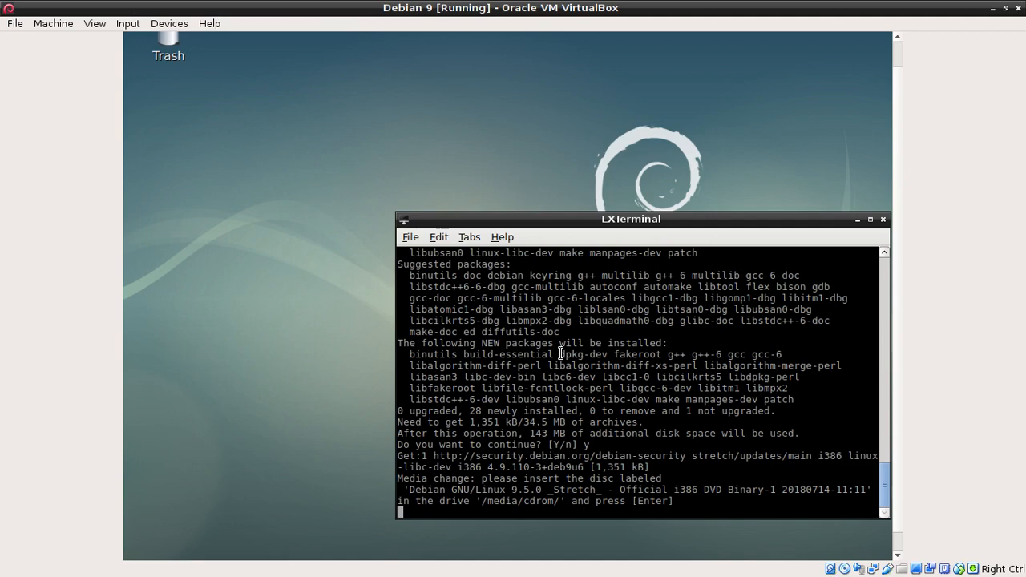
{"action": "key", "text": "Return"}
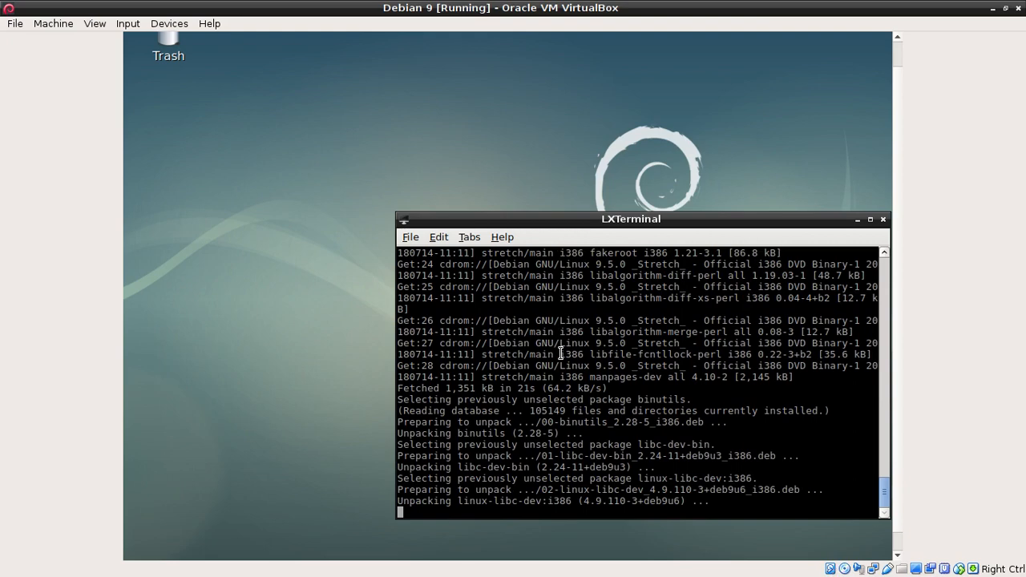
Move the terminal window up and to the left while build-essential finishes installing
{"action": "left_click_drag", "start_coordinate": [674, 219], "coordinate": [548, 99]}
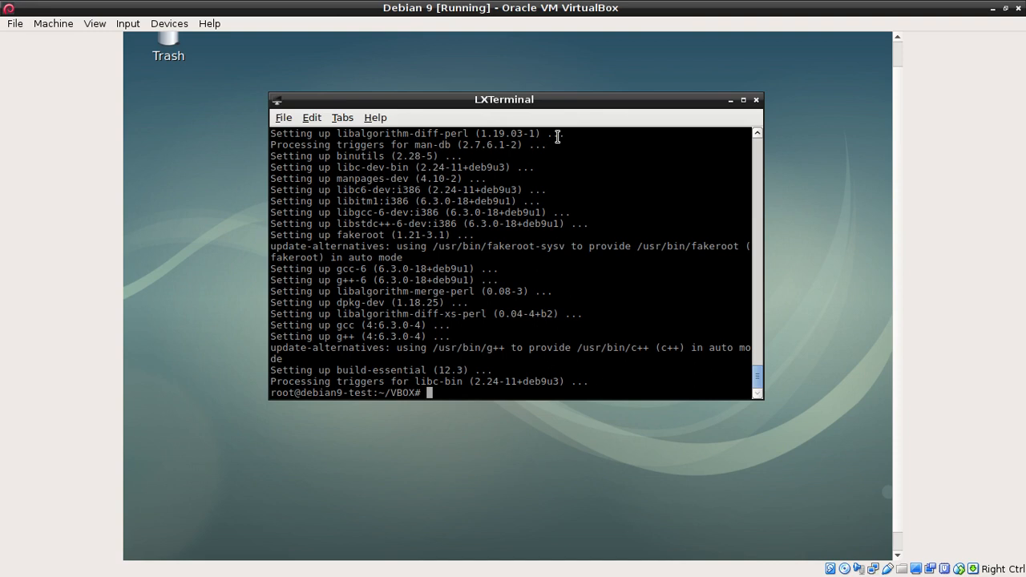
List the VBOX folder and rerun ./VBoxLinuxAdditions.run from command history
{"action": "type", "text": "ls"}
{"action": "key", "text": "Return"}
{"action": "key", "text": "Up"}
{"action": "key", "text": "Up"}
{"action": "key", "text": "Up"}
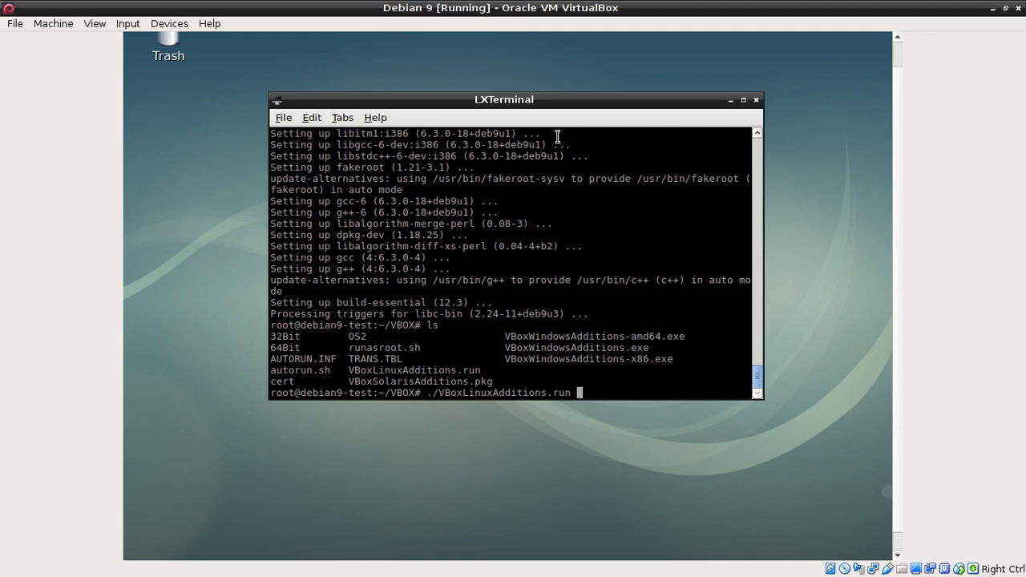
{"action": "key", "text": "Return"}
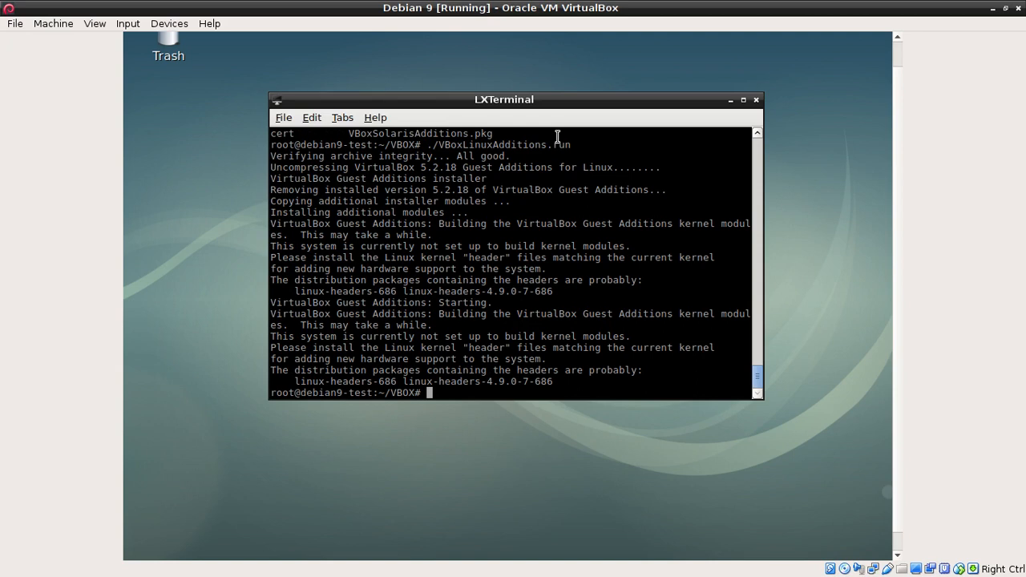
Enter the command apt-get install linux-headers at the prompt
{"action": "type", "text": "apt-get install linux-headers"}
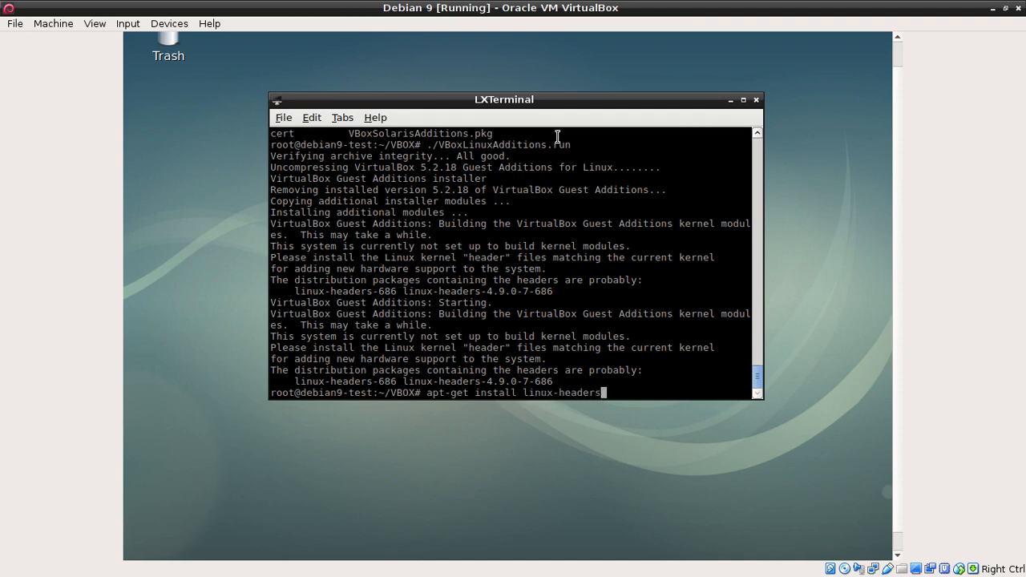
After linux-headers has no install candidate, install linux-headers-686 instead, answering y
{"action": "key", "text": "Return"}
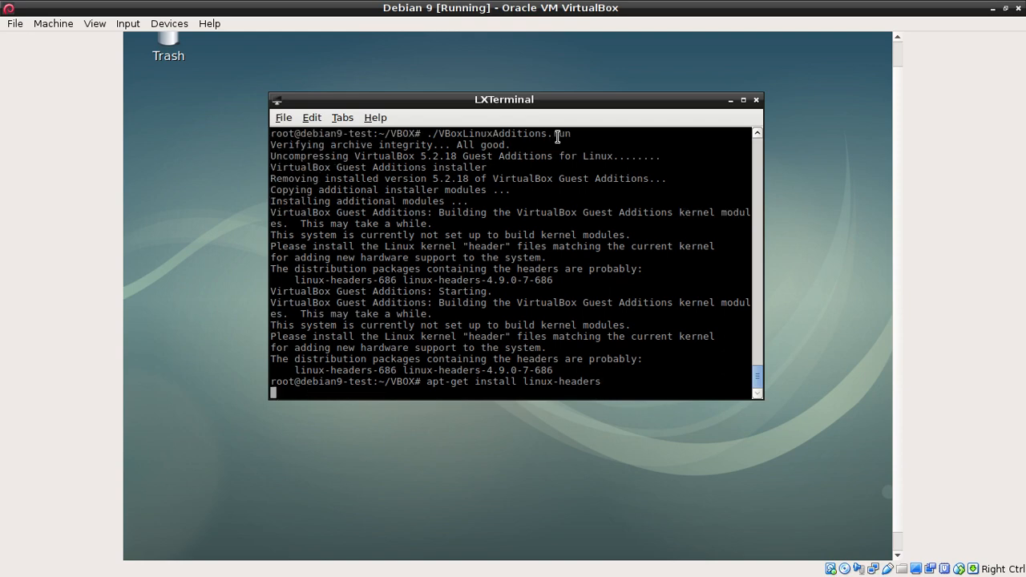
{"action": "key", "text": "Up"}
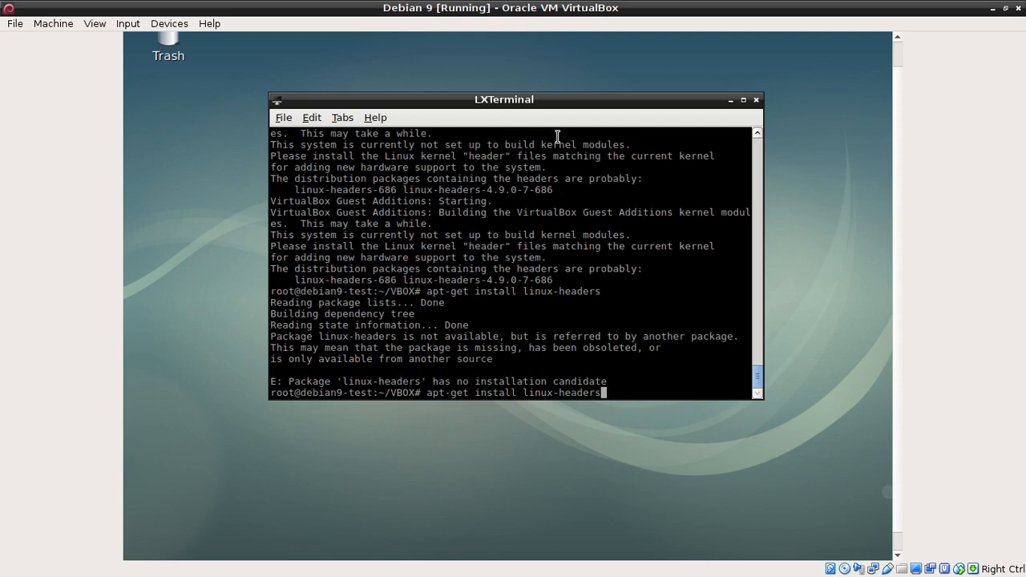
{"action": "type", "text": "-686"}
{"action": "key", "text": "Return"}
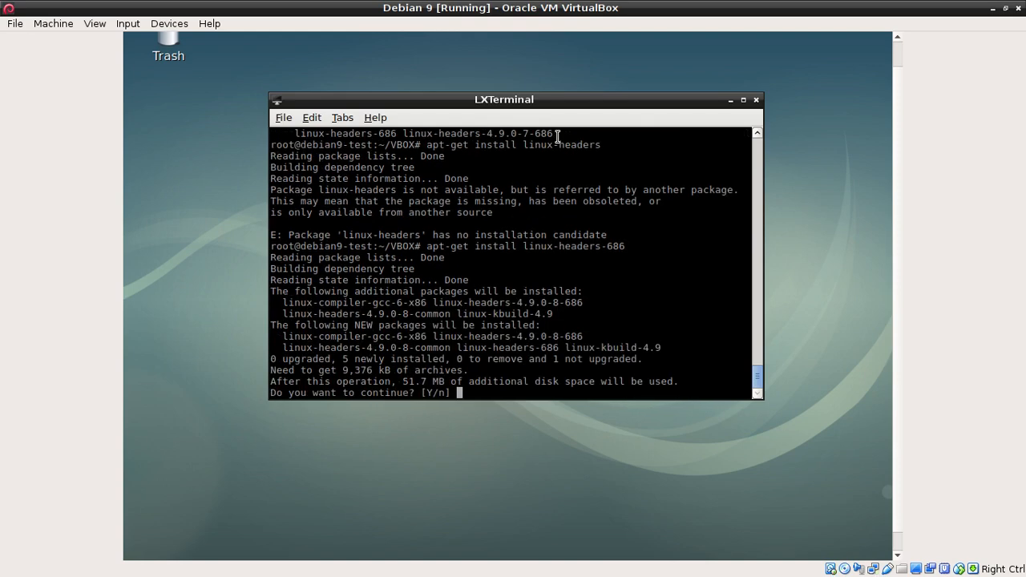
{"action": "type", "text": "y"}
{"action": "key", "text": "Return"}
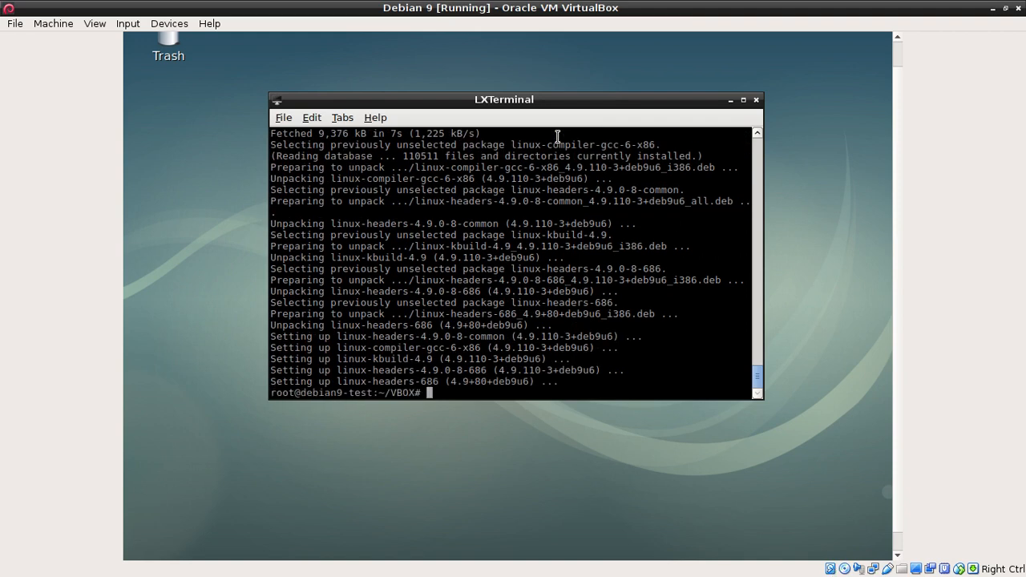
Rerun ./VBoxLinuxAdditions.run recalled from command history
{"action": "key", "text": "Up"}
{"action": "key", "text": "Up"}
{"action": "key", "text": "Up"}
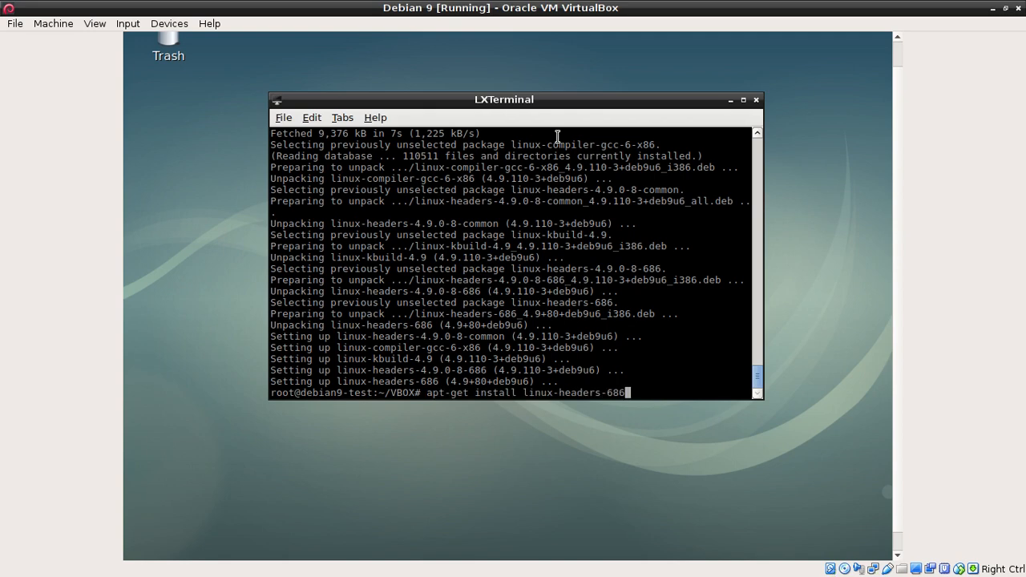
{"action": "key", "text": "Return"}
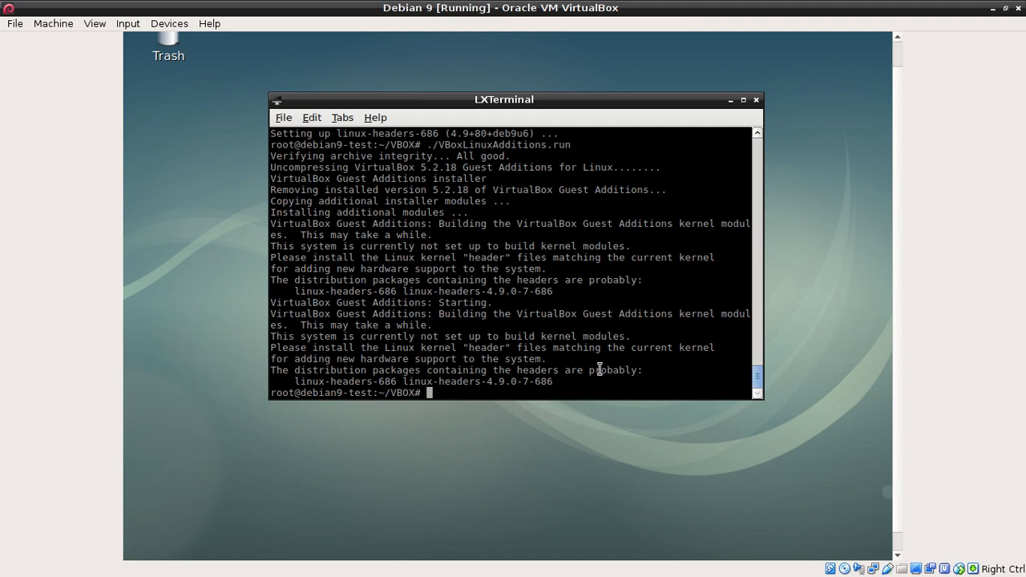
Compose the command apt-get install linux-headers-4.9.0, correcting the typing mistakes
{"action": "type", "text": "sudo apt"}
{"action": "key", "text": "BackSpace"}
{"action": "key", "text": "BackSpace"}
{"action": "key", "text": "BackSpace"}
{"action": "key", "text": "BackSpace"}
{"action": "key", "text": "BackSpace"}
{"action": "key", "text": "BackSpace"}
{"action": "key", "text": "BackSpace"}
{"action": "key", "text": "BackSpace"}
{"action": "type", "text": "apt-get linux-headers-4"}
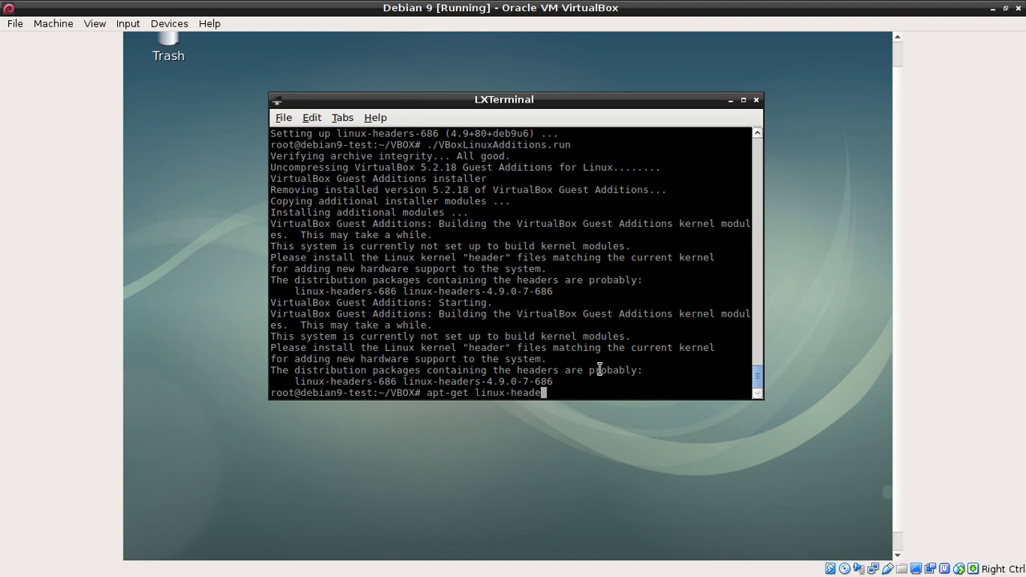
{"action": "key", "text": "BackSpace"}
{"action": "key", "text": "BackSpace"}
{"action": "key", "text": "Left"}
{"action": "key", "text": "Left"}
{"action": "key", "text": "Left"}
{"action": "key", "text": "Left"}
{"action": "key", "text": "Left"}
{"action": "key", "text": "Left"}
{"action": "key", "text": "Left"}
{"action": "key", "text": "Left"}
{"action": "key", "text": "Left"}
{"action": "key", "text": "Left"}
{"action": "key", "text": "Left"}
{"action": "key", "text": "Left"}
{"action": "key", "text": "Left"}
{"action": "type", "text": "install"}
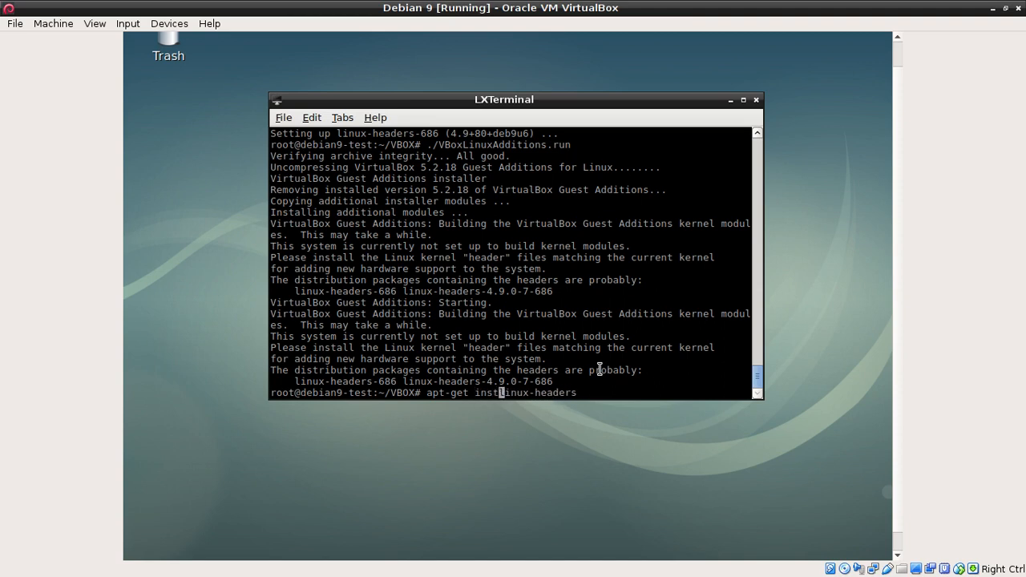
{"action": "key", "text": "End"}
{"action": "type", "text": "-4.9.0"}
Run it, decline the 40-package 489 MB install with n, and scroll back through the output
{"action": "key", "text": "Return"}
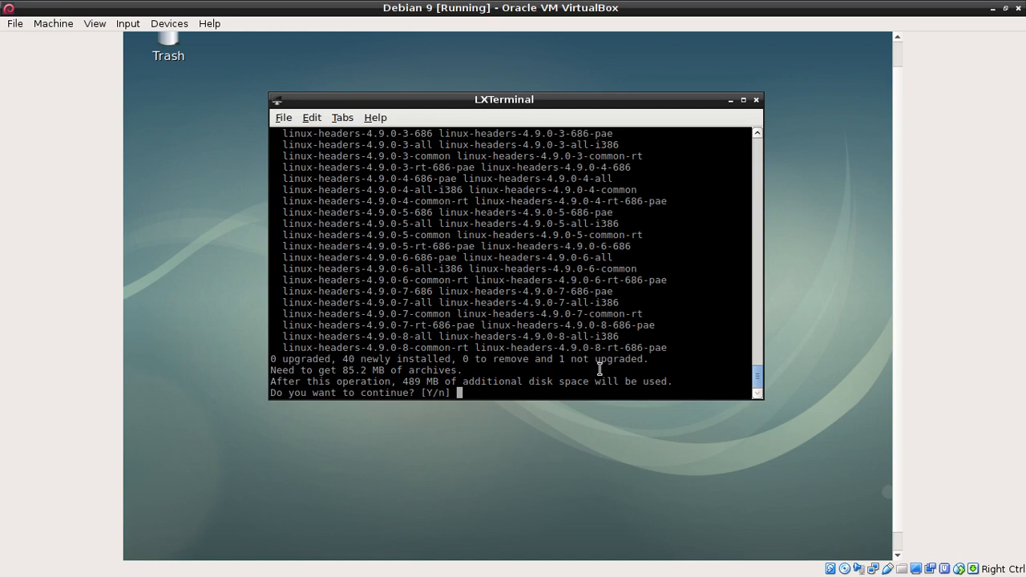
{"action": "type", "text": "n"}
{"action": "key", "text": "Return"}
{"action": "scroll", "coordinate": [599, 369], "scroll_direction": "up", "scroll_amount": 10}
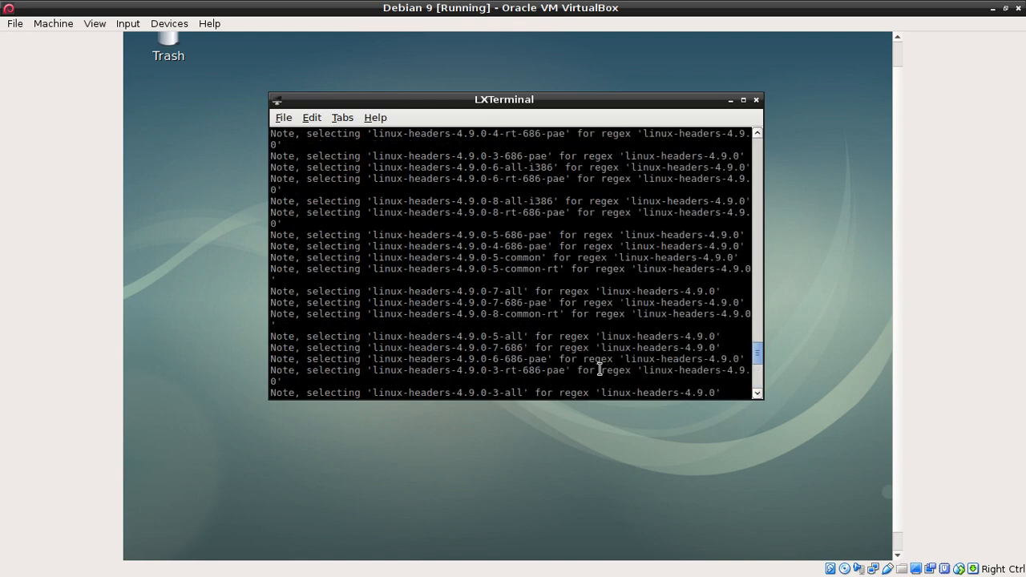
{"action": "scroll", "coordinate": [600, 370], "scroll_direction": "up", "scroll_amount": 5}
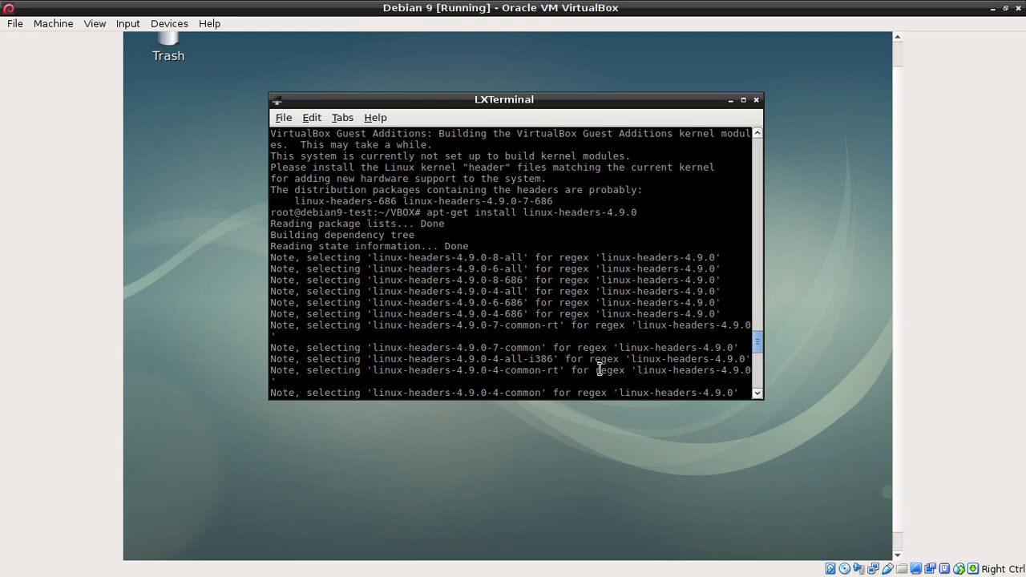
Install linux-headers-4.9.0-7-686, then rerun ./VBoxLinuxAdditions.run
{"action": "key", "text": "Up"}
{"action": "type", "text": "-"}
{"action": "type", "text": "7-686"}
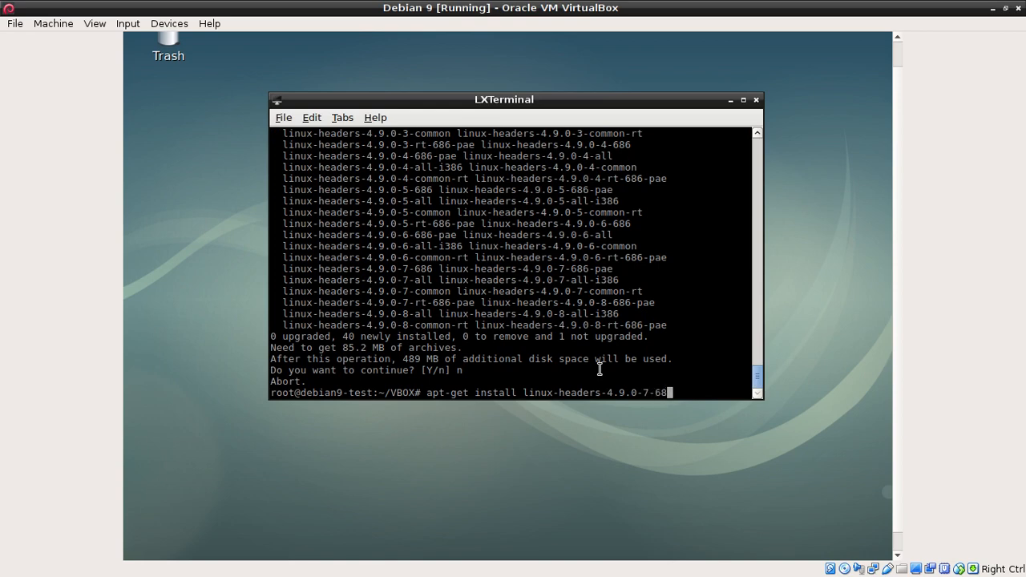
{"action": "key", "text": "Return"}
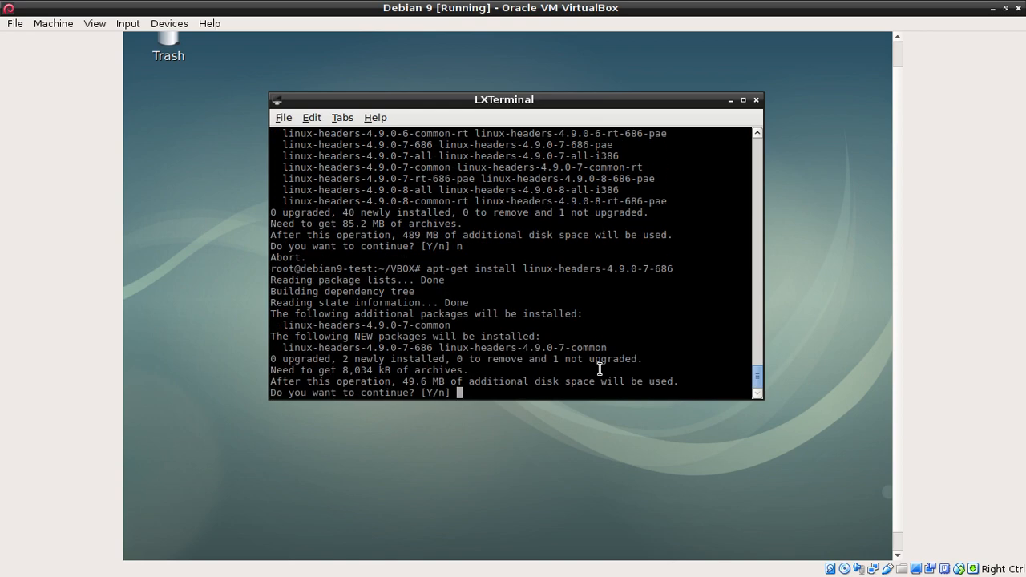
{"action": "type", "text": "y"}
{"action": "key", "text": "Return"}
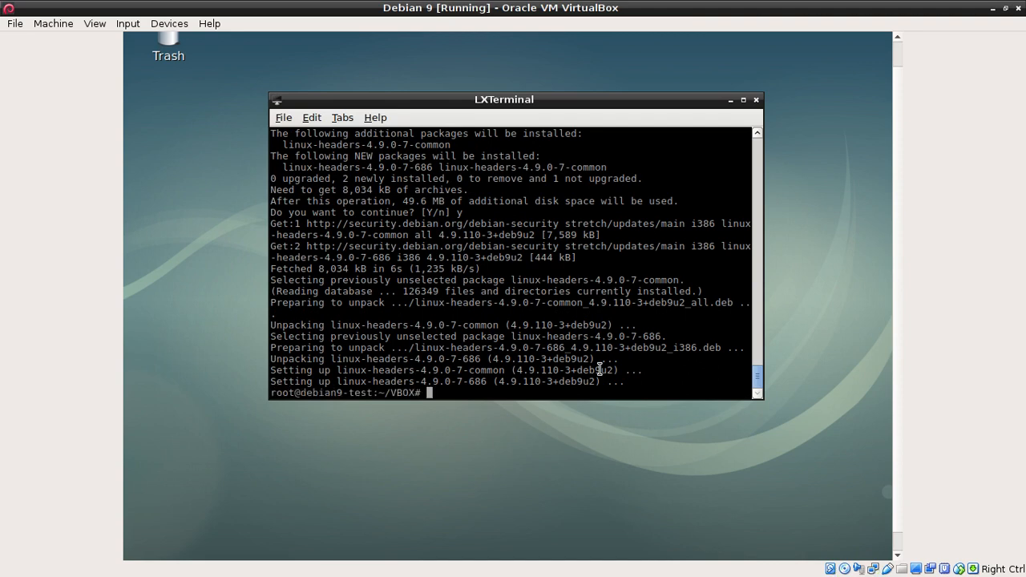
{"action": "key", "text": "Up"}
{"action": "key", "text": "Up"}
{"action": "key", "text": "Up"}
{"action": "key", "text": "Return"}
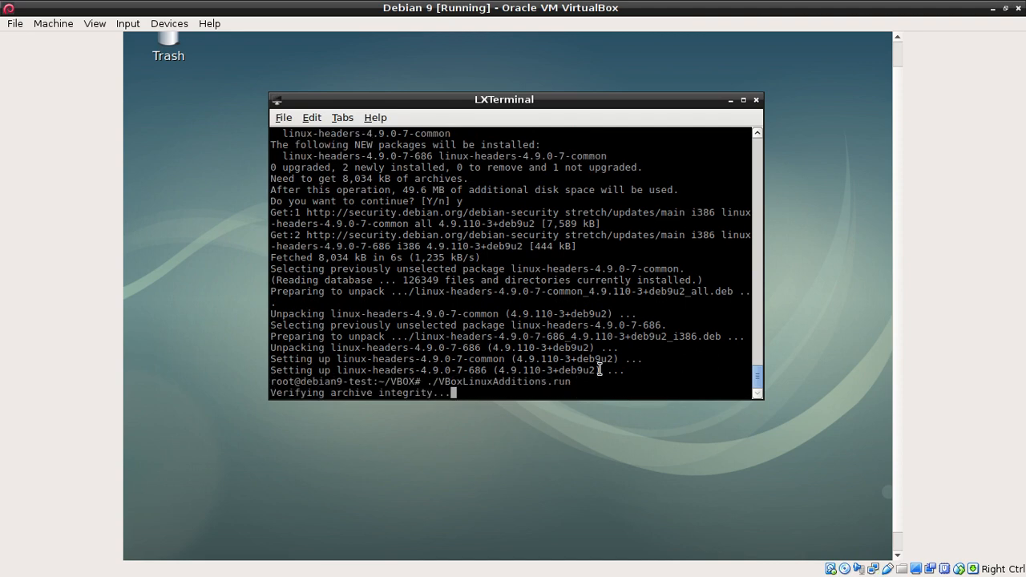
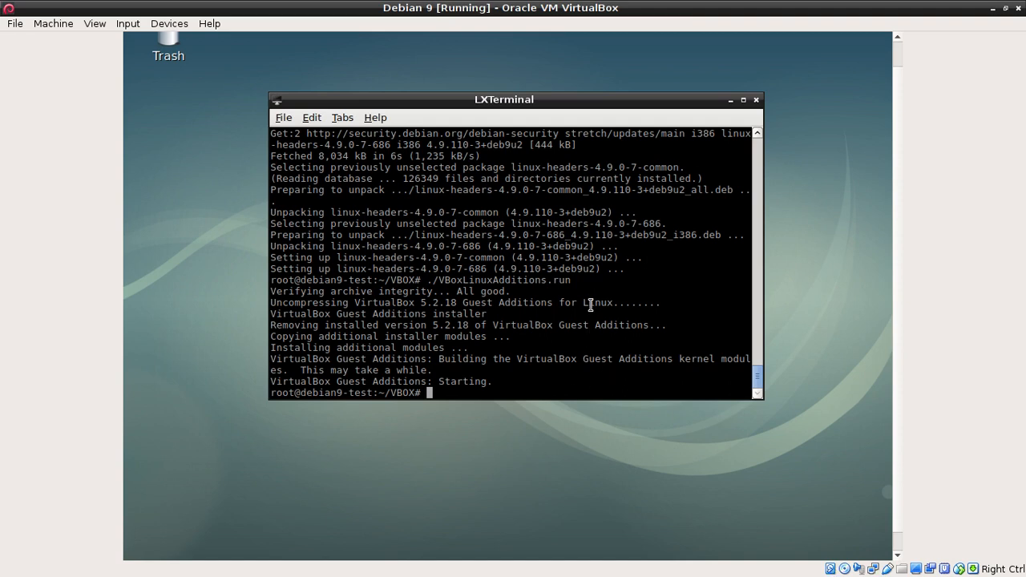
Reboot the Debian guest from the root terminal with the reboot command
{"action": "type", "text": "reboot"}
{"action": "key", "text": "Return"}
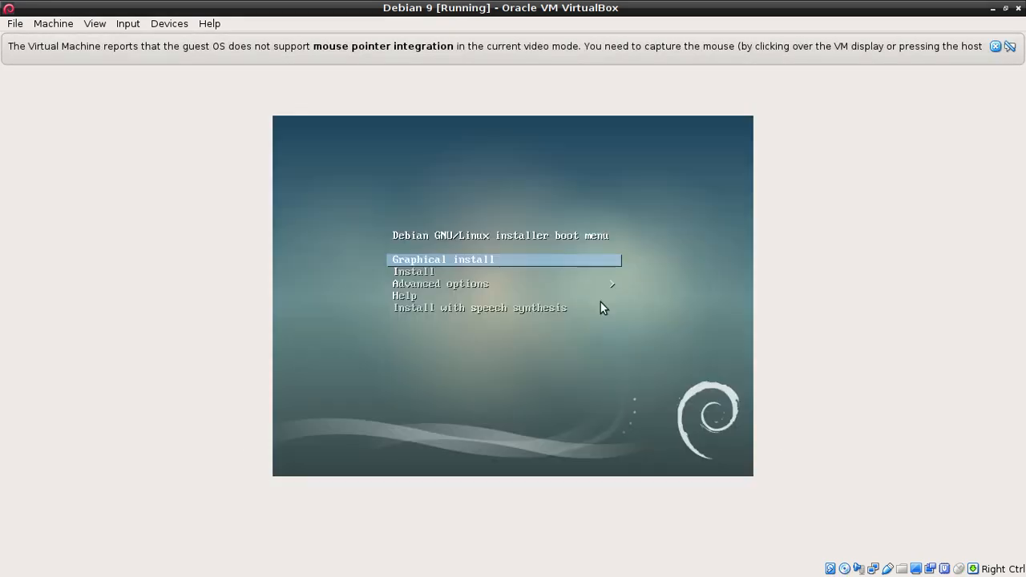
Eject the Debian installer disc from the virtual optical drive, forcing the unmount
{"action": "left_click", "coordinate": [170, 23]}
{"action": "mouse_move", "coordinate": [191, 40]}
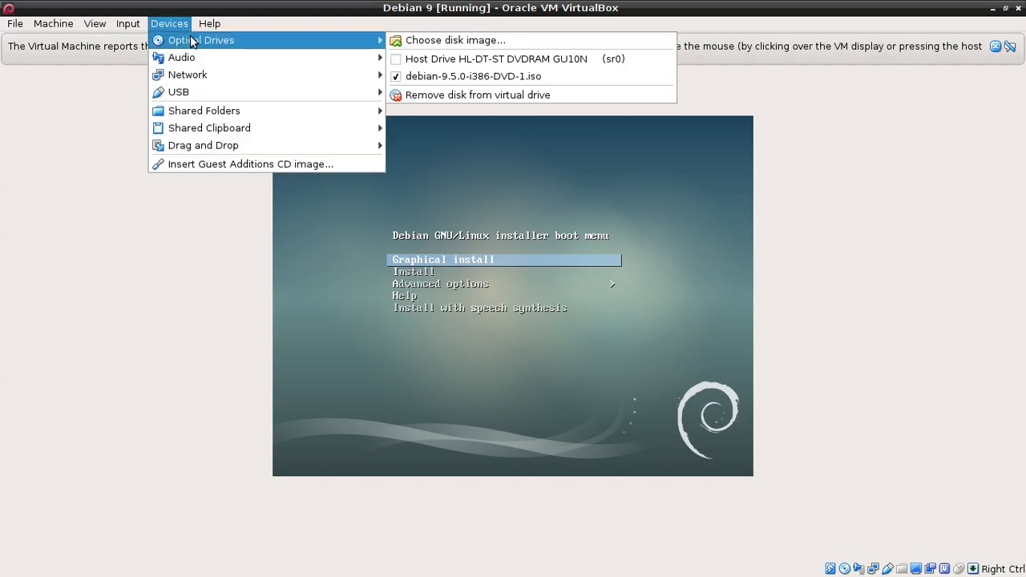
{"action": "left_click", "coordinate": [450, 97]}
{"action": "left_click", "coordinate": [539, 337]}
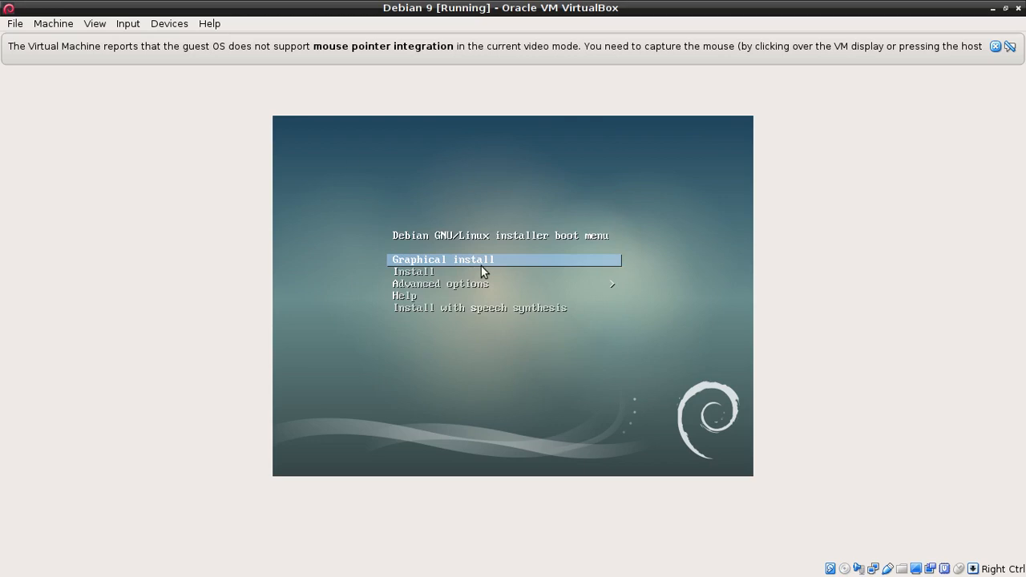
Reset the virtual machine and boot the default Debian entry at GRUB
{"action": "left_click", "coordinate": [19, 25]}
{"action": "mouse_move", "coordinate": [53, 27]}
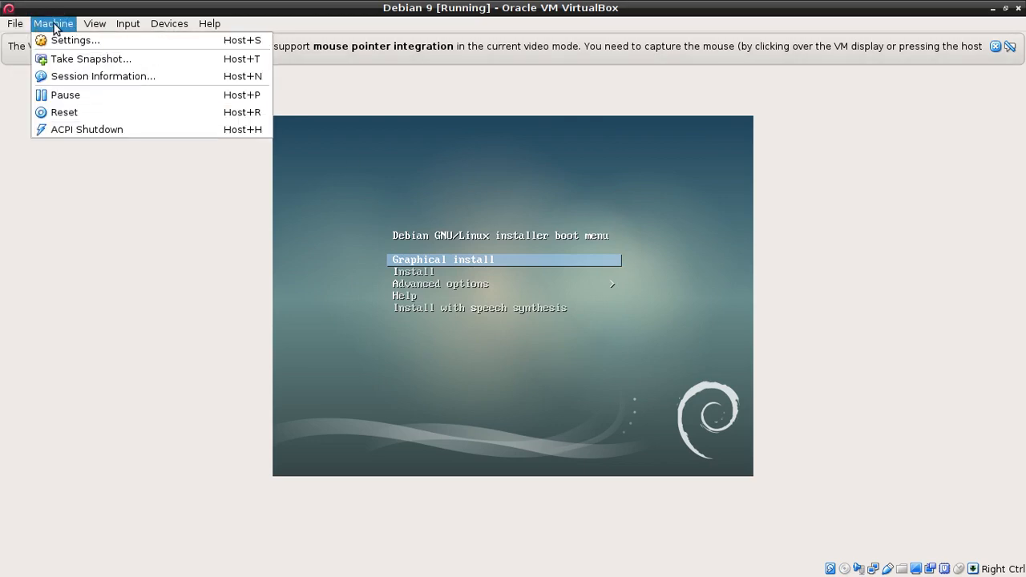
{"action": "left_click", "coordinate": [86, 117]}
{"action": "left_click", "coordinate": [549, 335]}
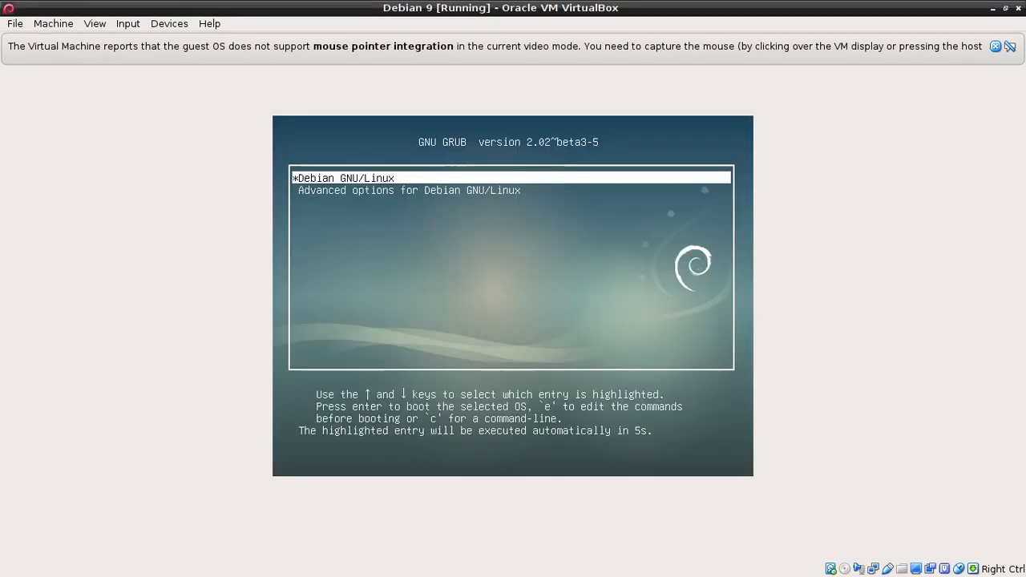
{"action": "key", "text": "Return"}
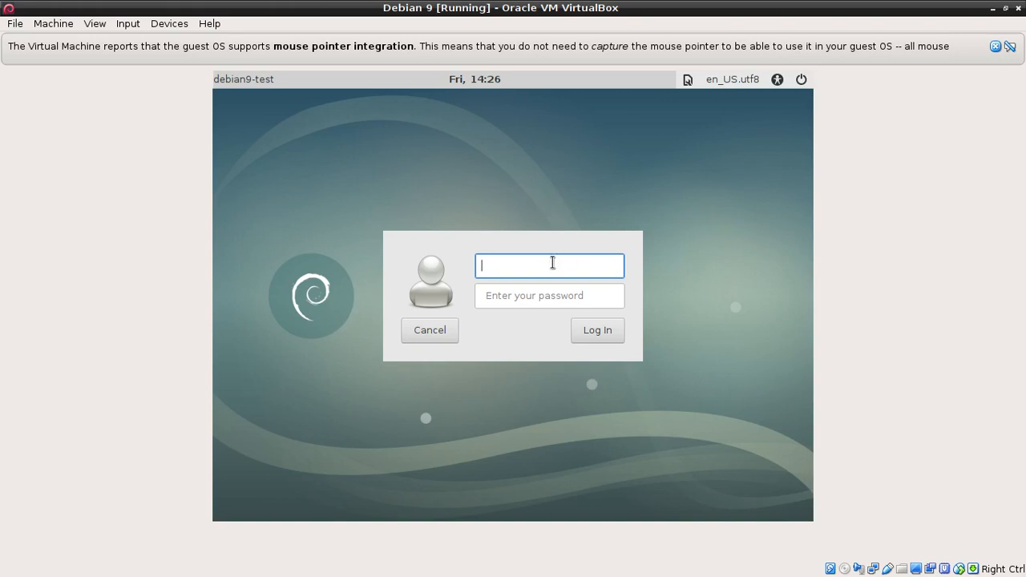
Log in with the user's username and password, then dismiss the mouse-integration notice
{"action": "type", "text": "vmunoz"}
{"action": "key", "text": "Return"}
{"action": "type", "text": "*********"}
{"action": "key", "text": "Return"}
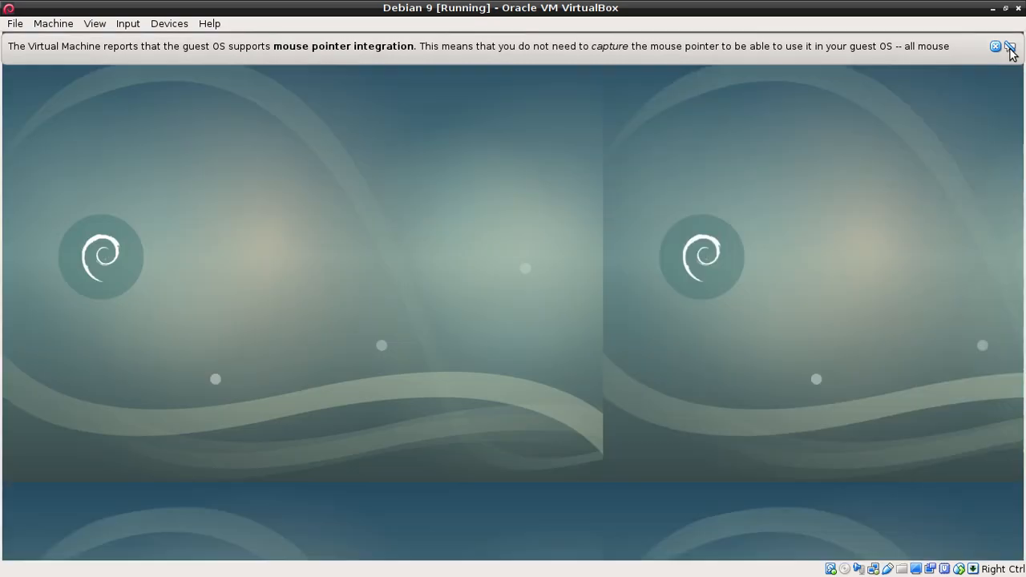
{"action": "left_click", "coordinate": [1009, 47]}
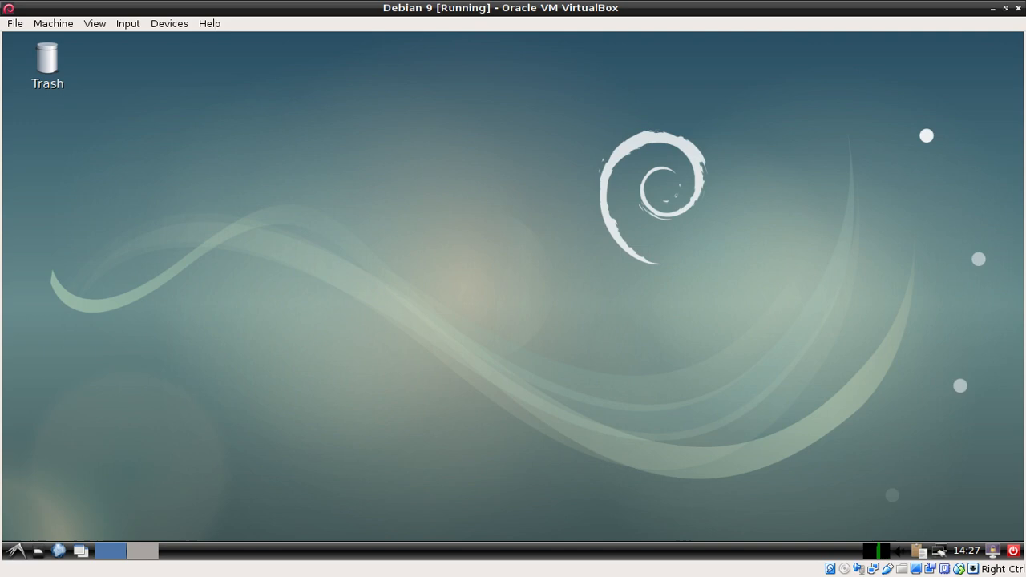
Launch Leafpad from the guest's Accessories menu and type Hello! into it
{"action": "left_click", "coordinate": [15, 551]}
{"action": "mouse_move", "coordinate": [70, 360]}
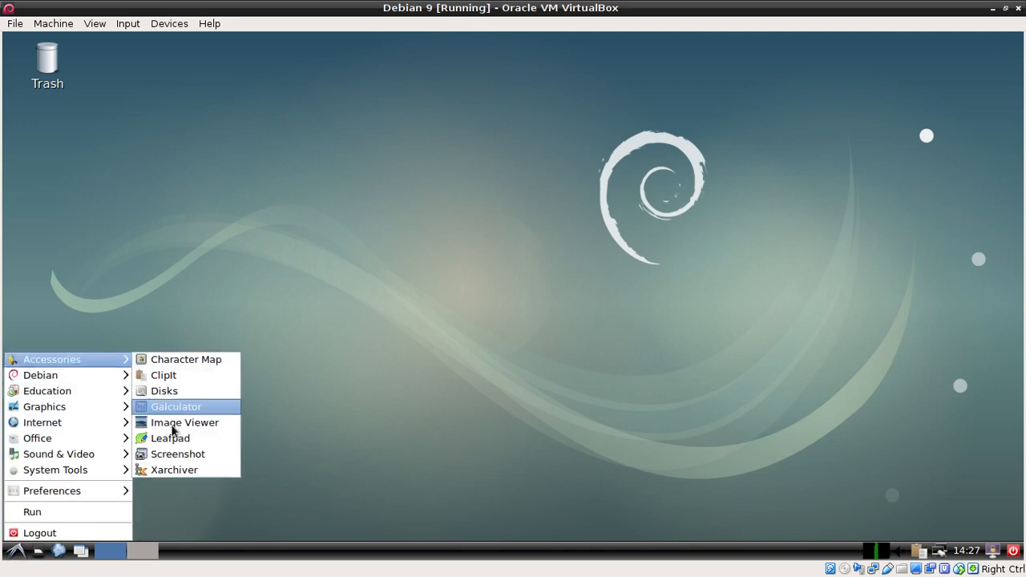
{"action": "left_click", "coordinate": [177, 437]}
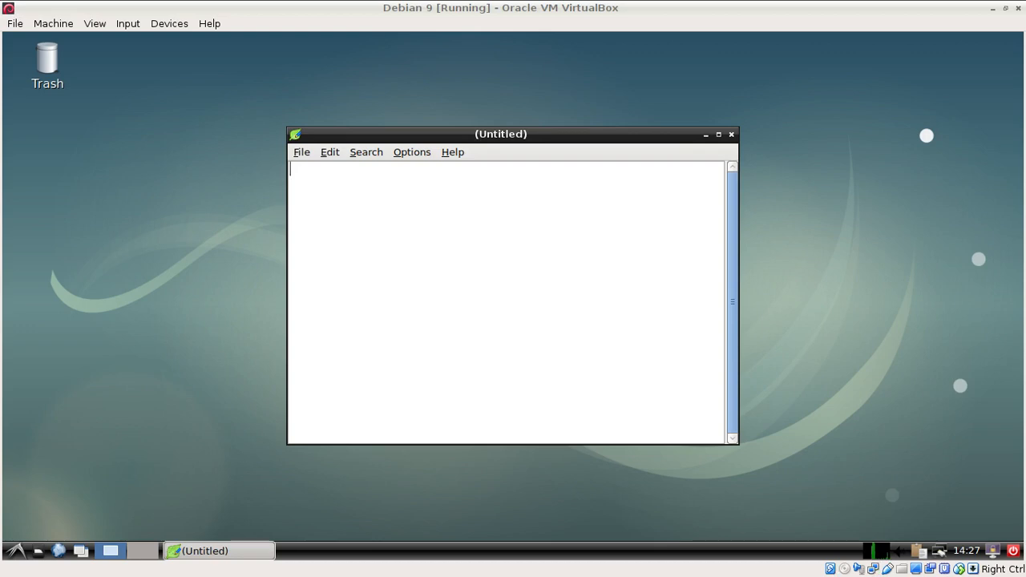
{"action": "left_click", "coordinate": [426, 276]}
{"action": "type", "text": "Hello!"}
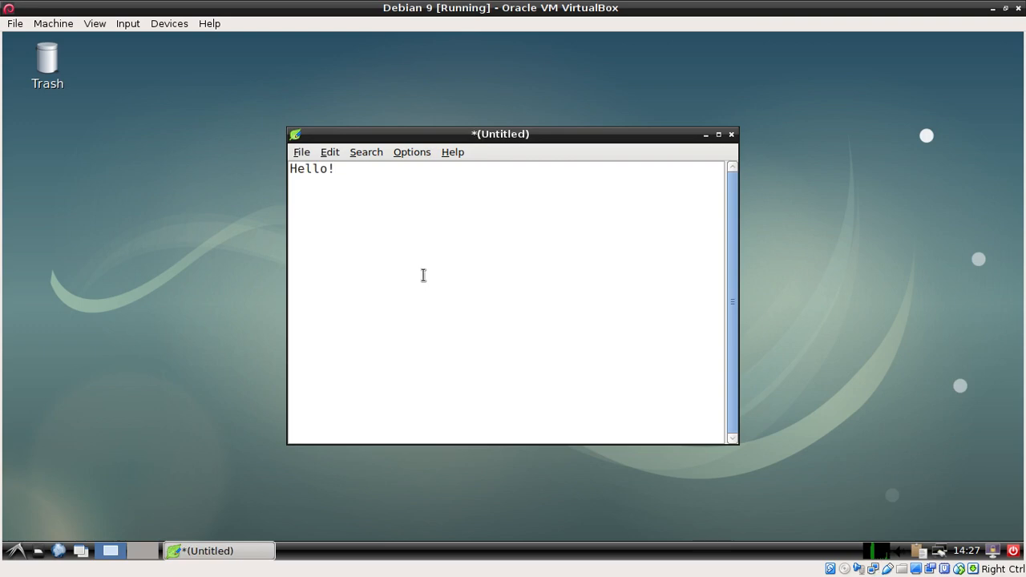
Select the guest's Hello! line and place the host Leafpad window beside the VM
{"action": "left_click_drag", "start_coordinate": [343, 170], "coordinate": [300, 171]}
{"action": "left_click", "coordinate": [406, 183]}
{"action": "key", "text": "ctrl+a"}
{"action": "key", "text": "ctrl+c"}
{"action": "left_click_drag", "start_coordinate": [2, 74], "coordinate": [386, 124]}
{"action": "left_click", "coordinate": [633, 241]}
{"action": "left_click_drag", "start_coordinate": [592, 135], "coordinate": [787, 109]}
Paste Hello! twice into the host Leafpad, making three lines, and select them all
{"action": "key", "text": "alt+Tab"}
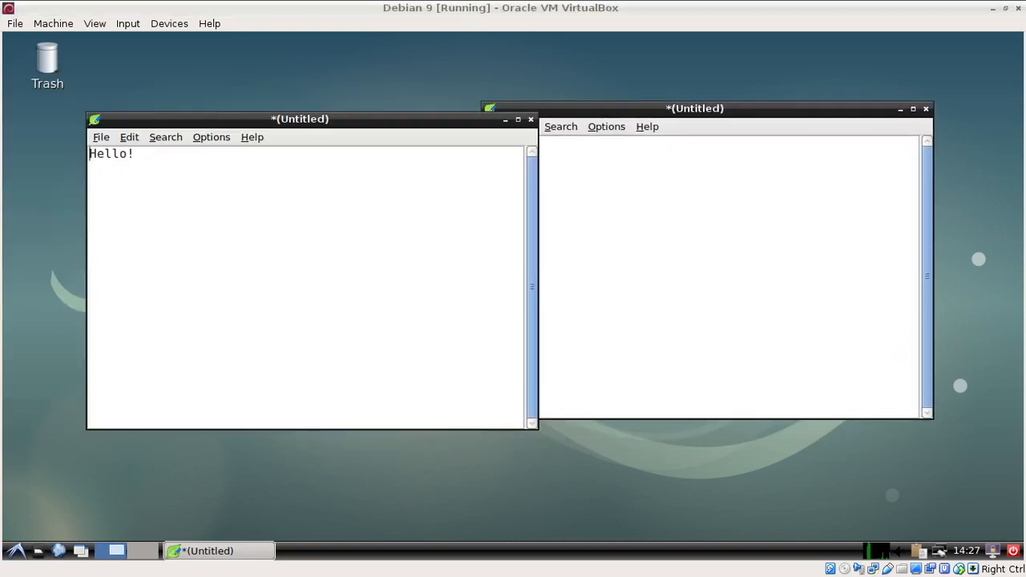
{"action": "left_click", "coordinate": [329, 189]}
{"action": "key", "text": "Return"}
{"action": "key", "text": "ctrl+v"}
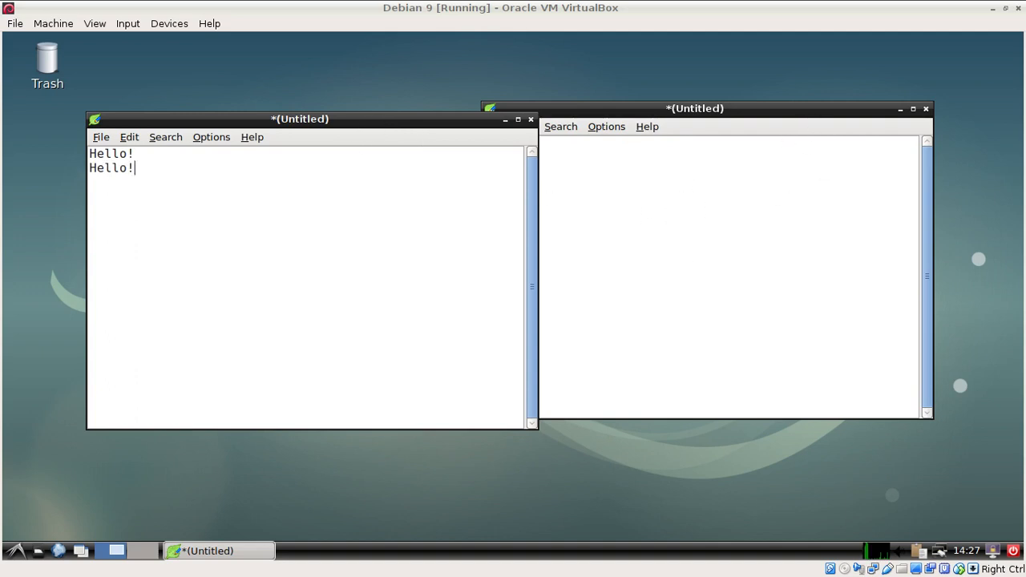
{"action": "key", "text": "Return"}
{"action": "key", "text": "ctrl+v"}
{"action": "key", "text": "ctrl+a"}
{"action": "key", "text": "ctrl+c"}
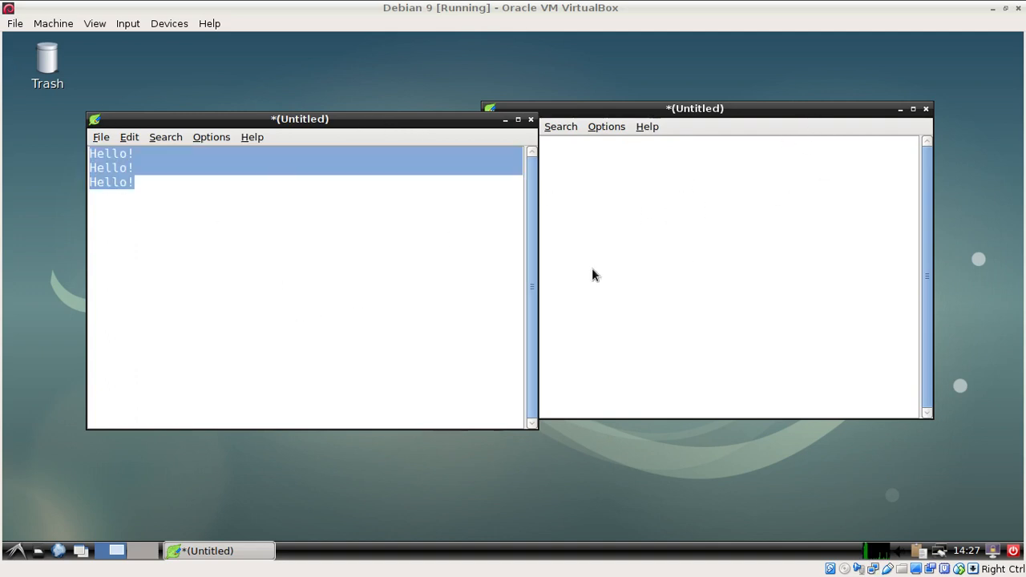
Paste the three host Hello! lines into the guest note, then move the host window aside
{"action": "left_click", "coordinate": [628, 260]}
{"action": "key", "text": "Return"}
{"action": "key", "text": "ctrl+v"}
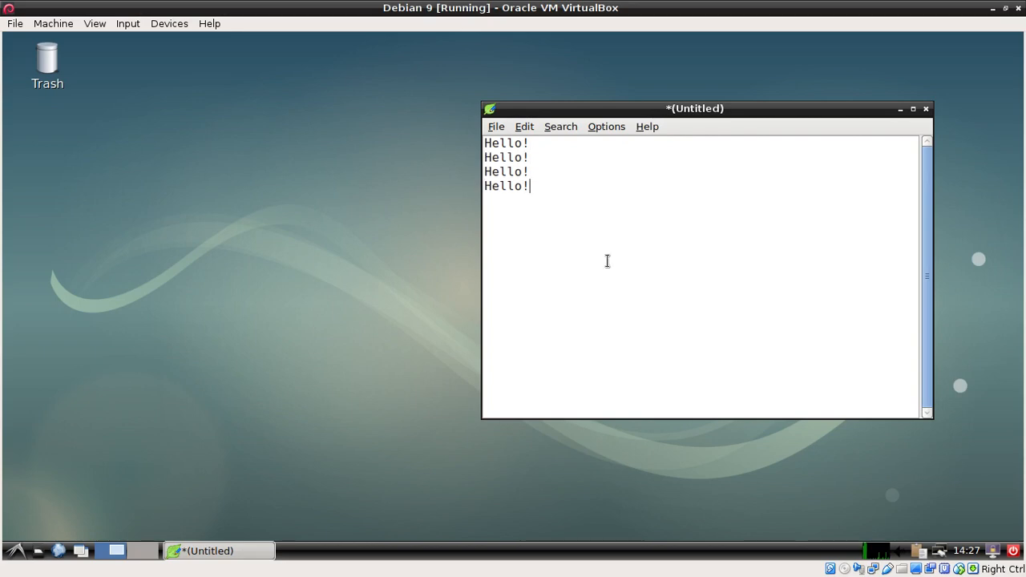
{"action": "key", "text": "alt+Tab"}
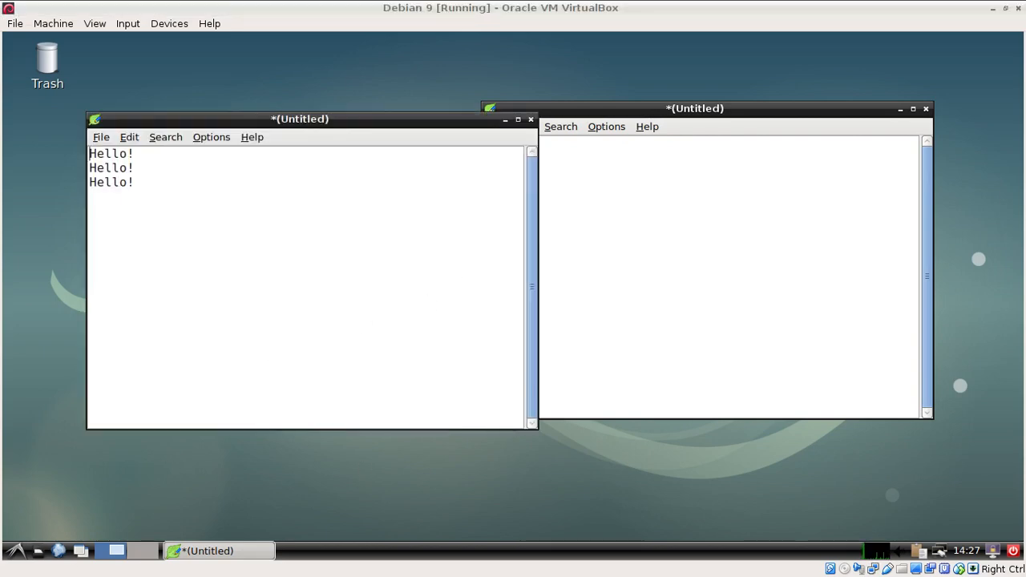
{"action": "key", "text": "alt+Tab"}
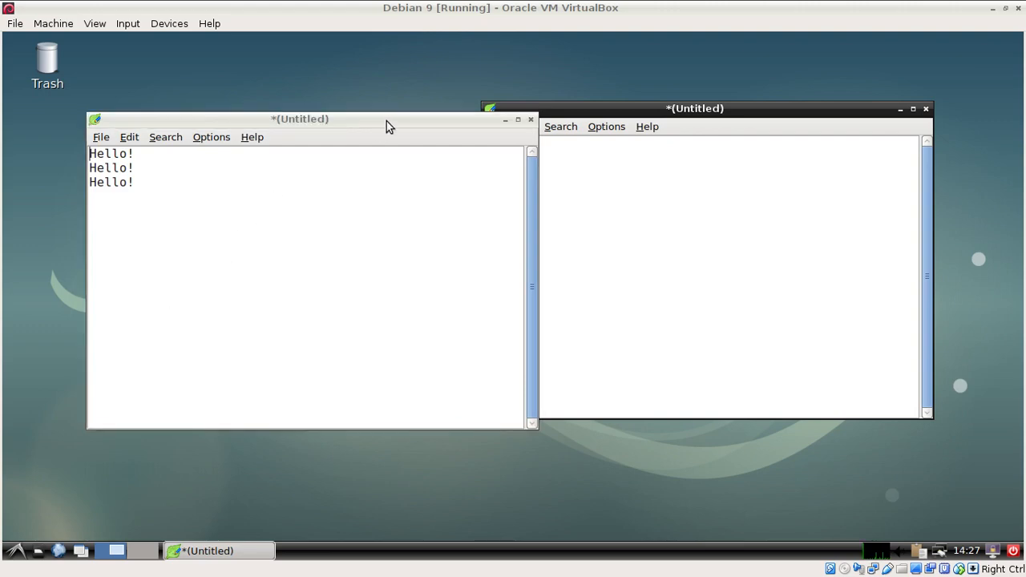
{"action": "left_click_drag", "start_coordinate": [386, 121], "coordinate": [0, 126]}
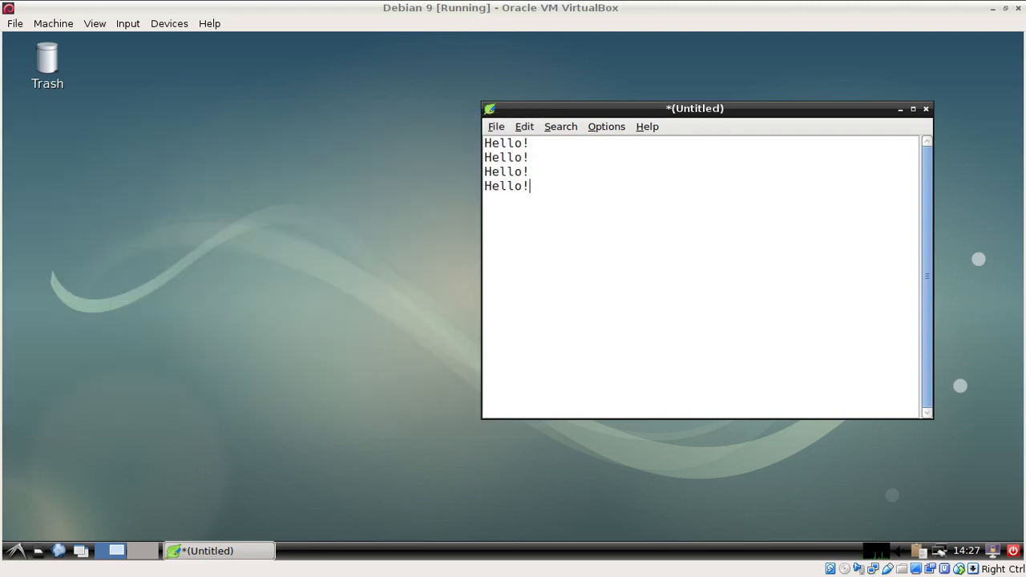